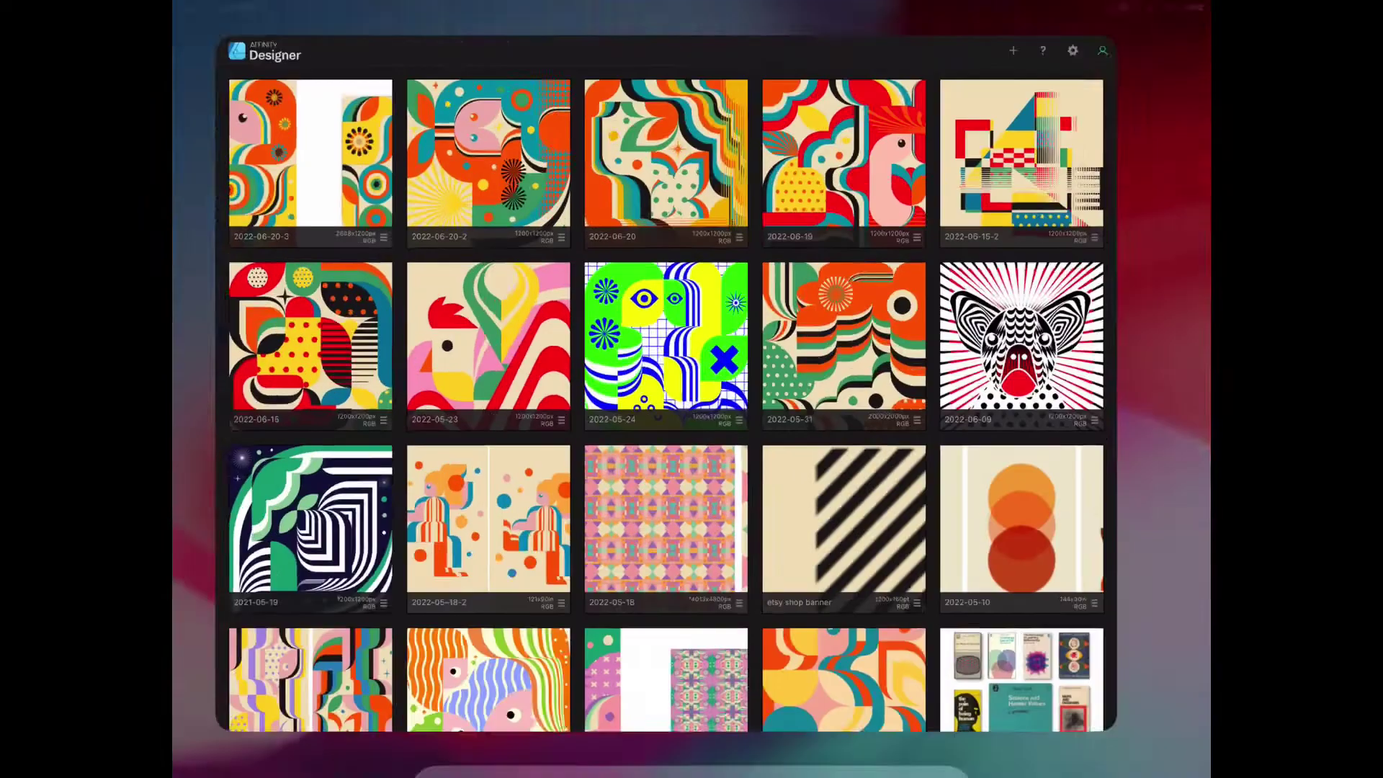
Create a new document from the 1200×1200 px preset.
left_click(1090, 16)
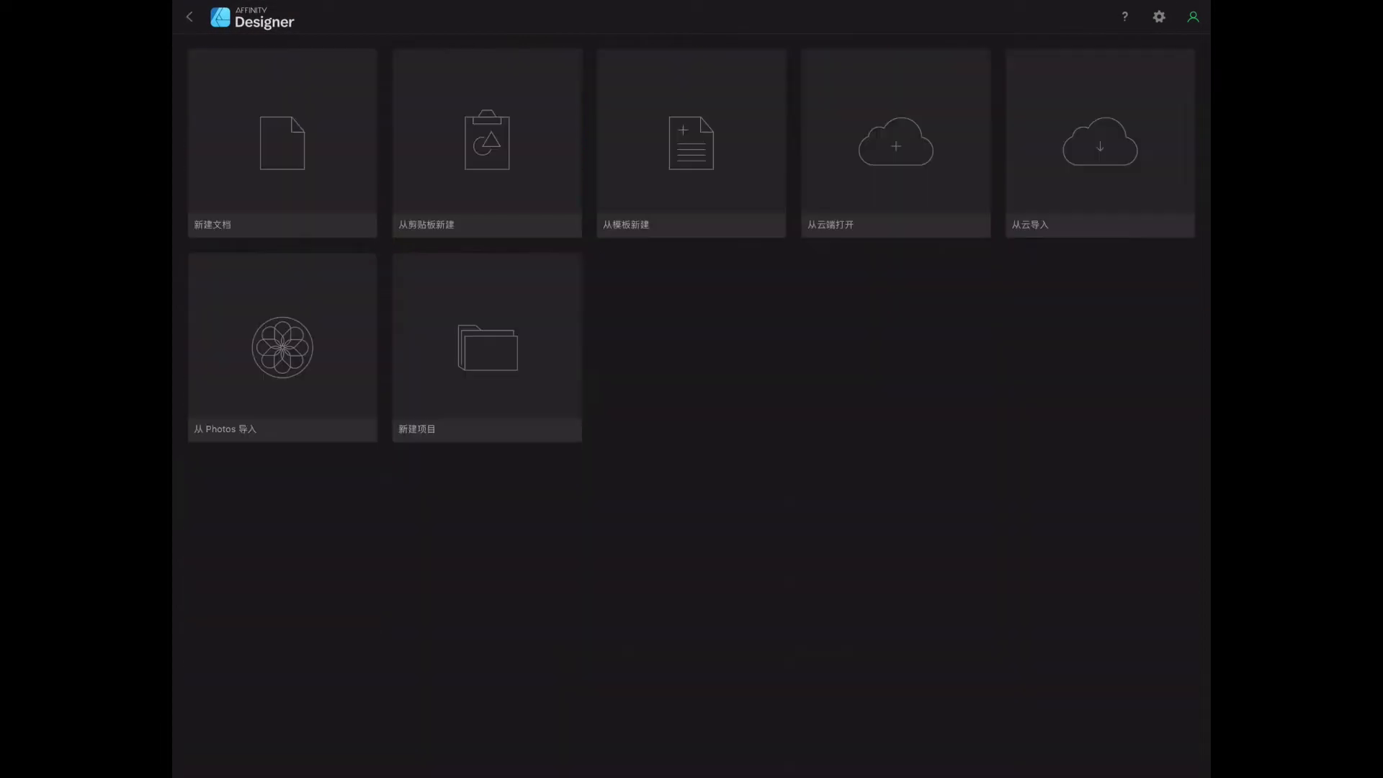
left_click(282, 143)
left_click(547, 303)
left_click(548, 261)
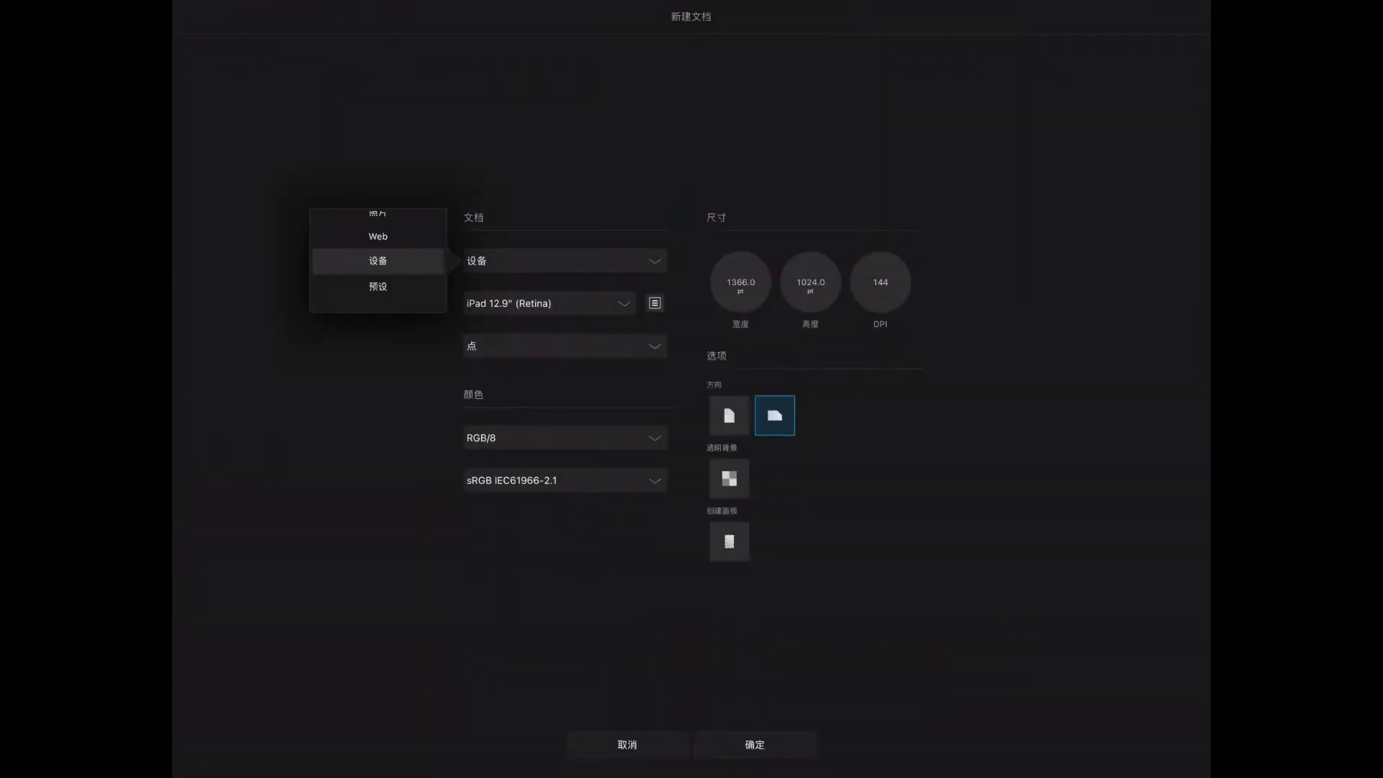
left_click(378, 288)
left_click(547, 303)
left_click(740, 352)
left_click(754, 744)
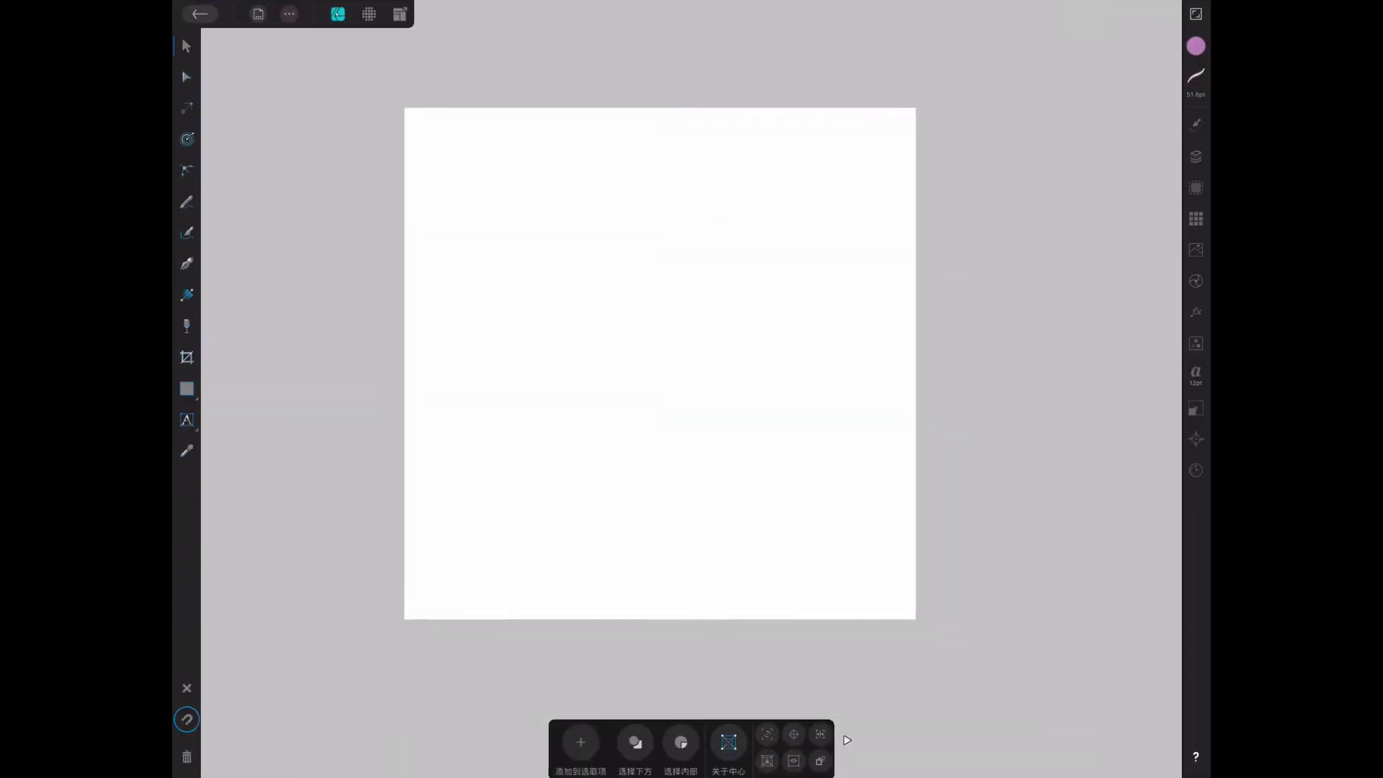
Set the stroke to a solid black line 0.2 pt wide.
left_click(1196, 45)
left_click(1196, 75)
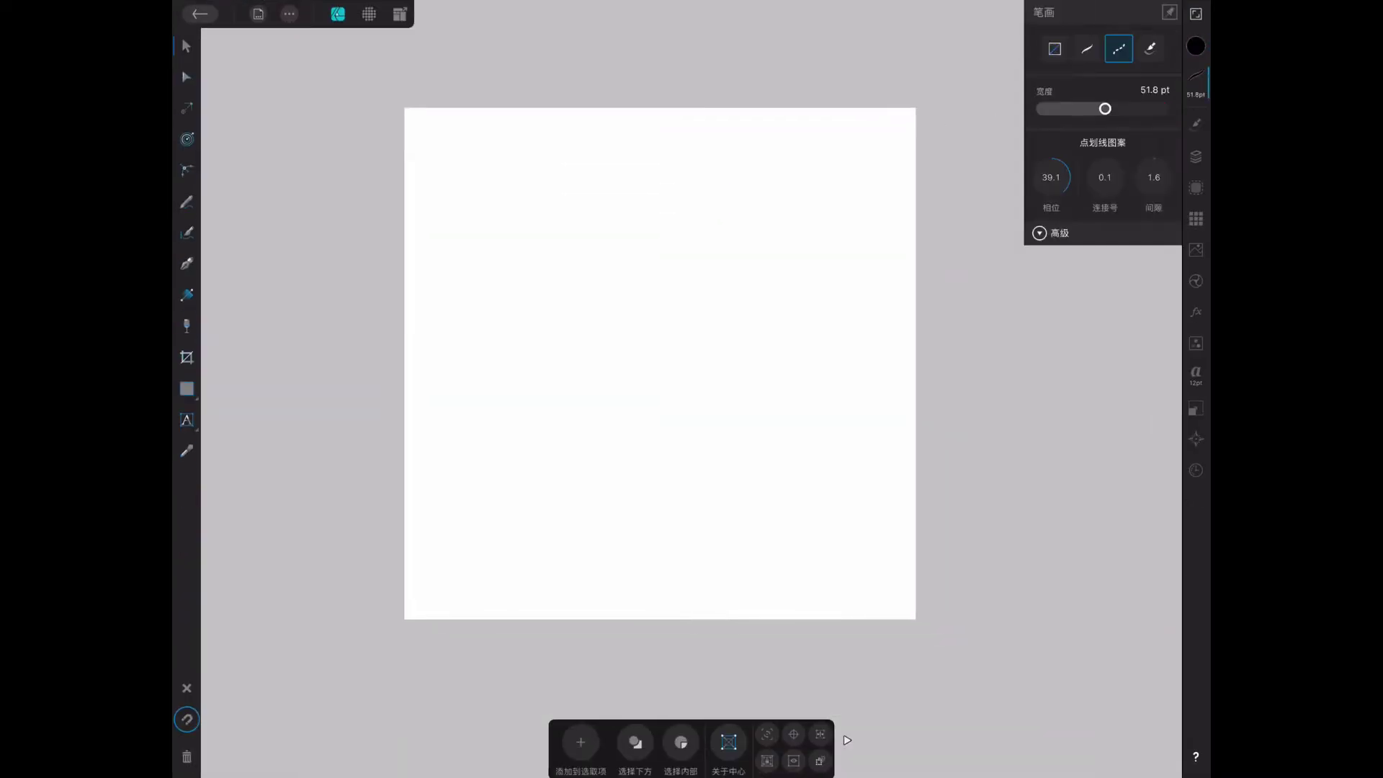
left_click(1086, 49)
left_click_drag(1105, 109, 1057, 108)
left_click(1155, 89)
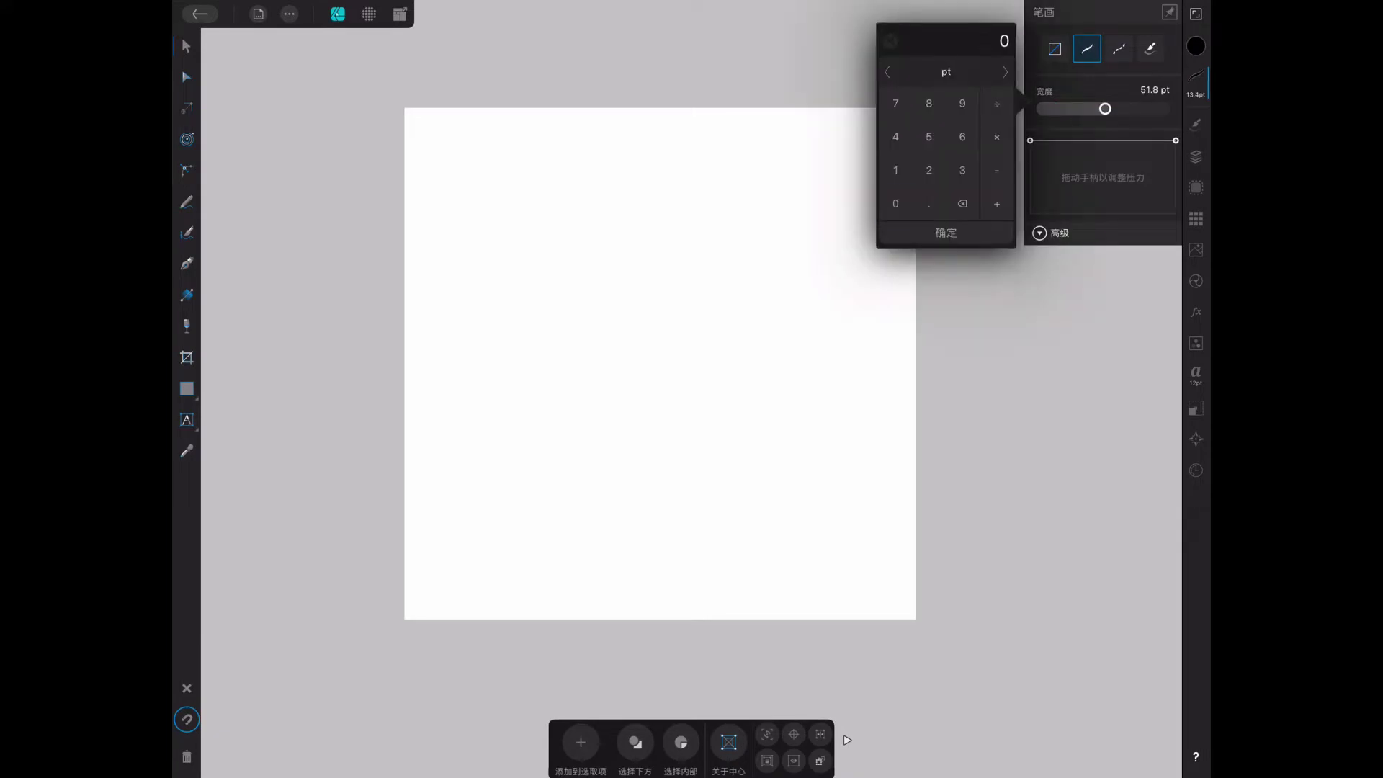
left_click(928, 204)
left_click(928, 170)
left_click(946, 233)
Draw five overlapping rectangles across the canvas, stretching the wide upper-right one to the top edge.
left_click(186, 389)
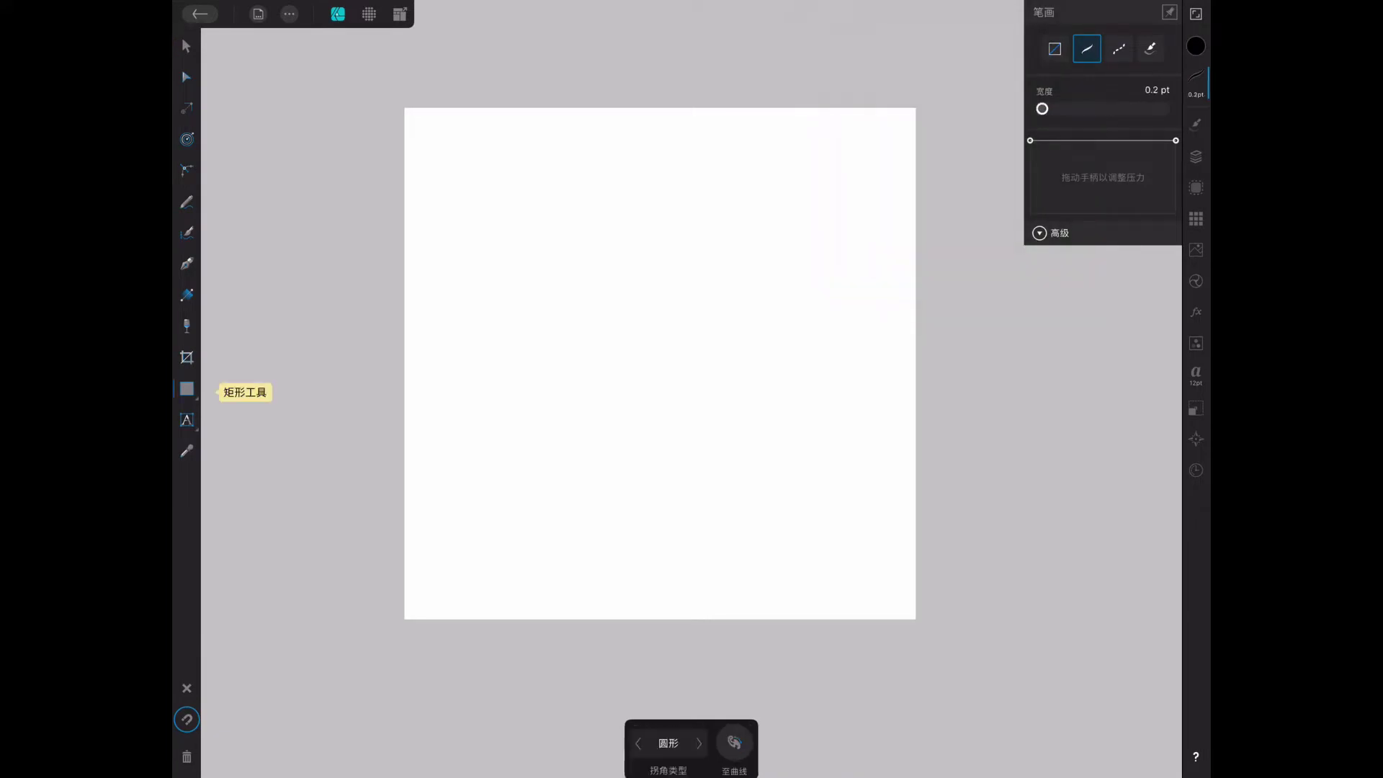
left_click_drag(446, 296, 610, 453)
left_click_drag(534, 374, 716, 555)
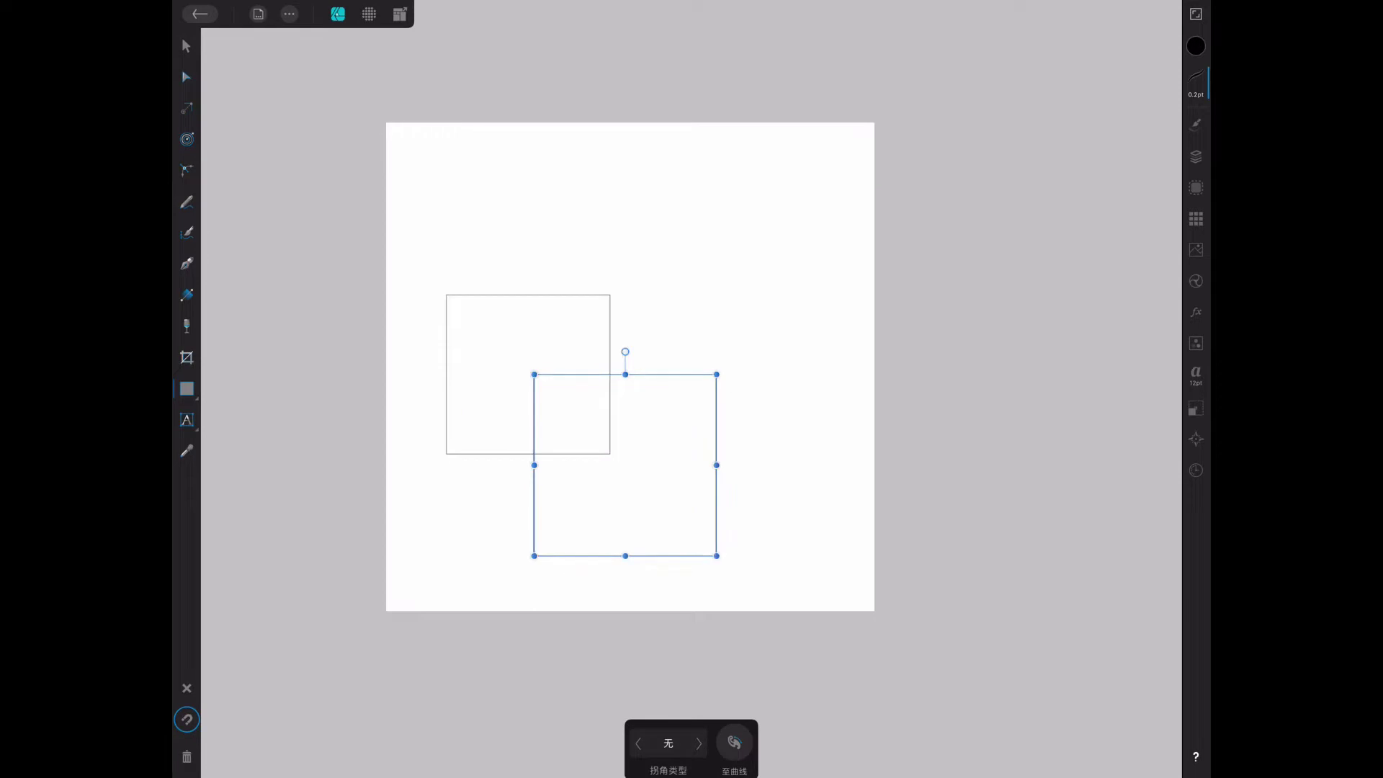
mouse_move(682, 168)
left_mouse_down()
mouse_move(824, 396)
mouse_move(825, 425)
left_mouse_up()
mouse_move(447, 141)
left_mouse_down()
mouse_move(636, 250)
mouse_move(448, 386)
mouse_move(386, 385)
mouse_move(386, 405)
left_mouse_up()
left_click_drag(564, 207, 871, 260)
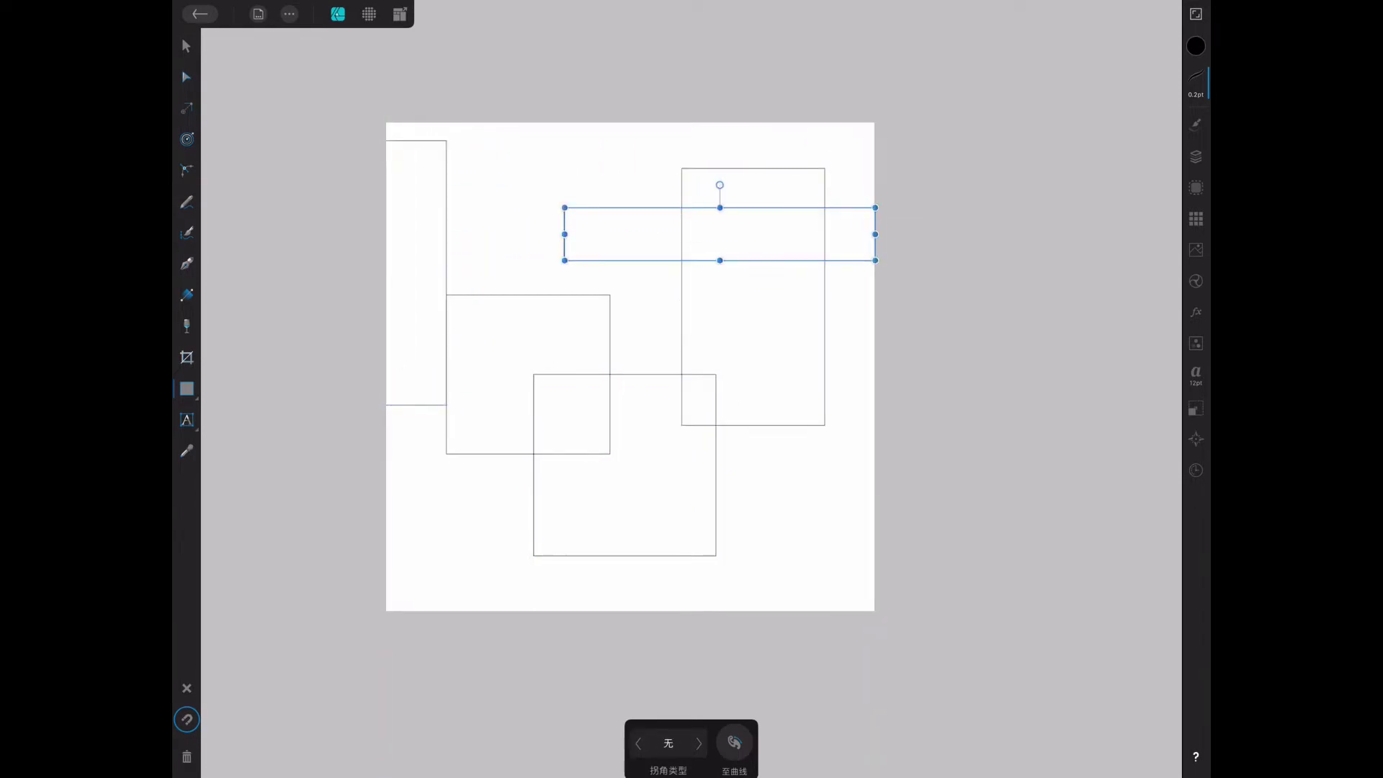
left_click_drag(718, 207, 718, 123)
Undo a stray tiny rectangle, then add a bottom-right rectangle and one covering the whole artboard.
left_click_drag(417, 140, 413, 168)
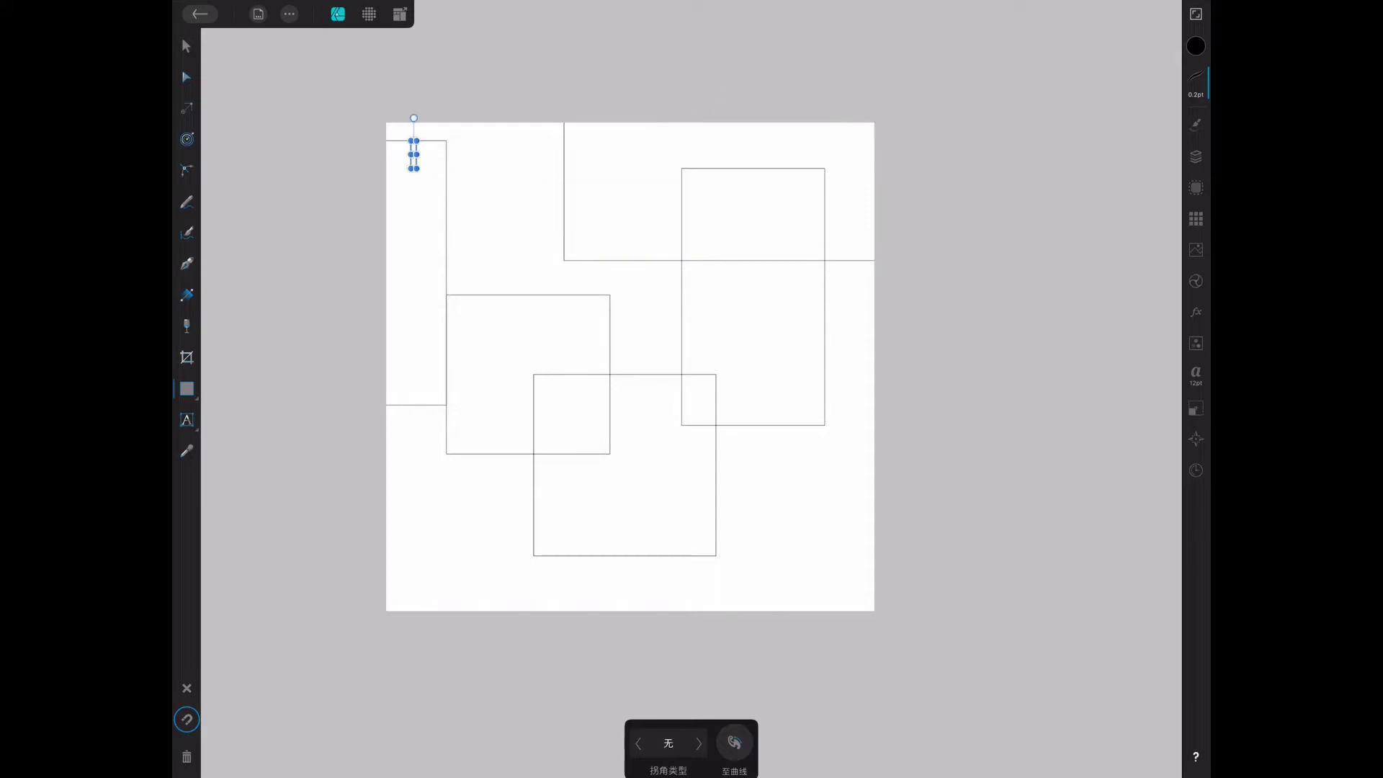
key("ctrl+z")
left_click_drag(650, 485, 774, 618)
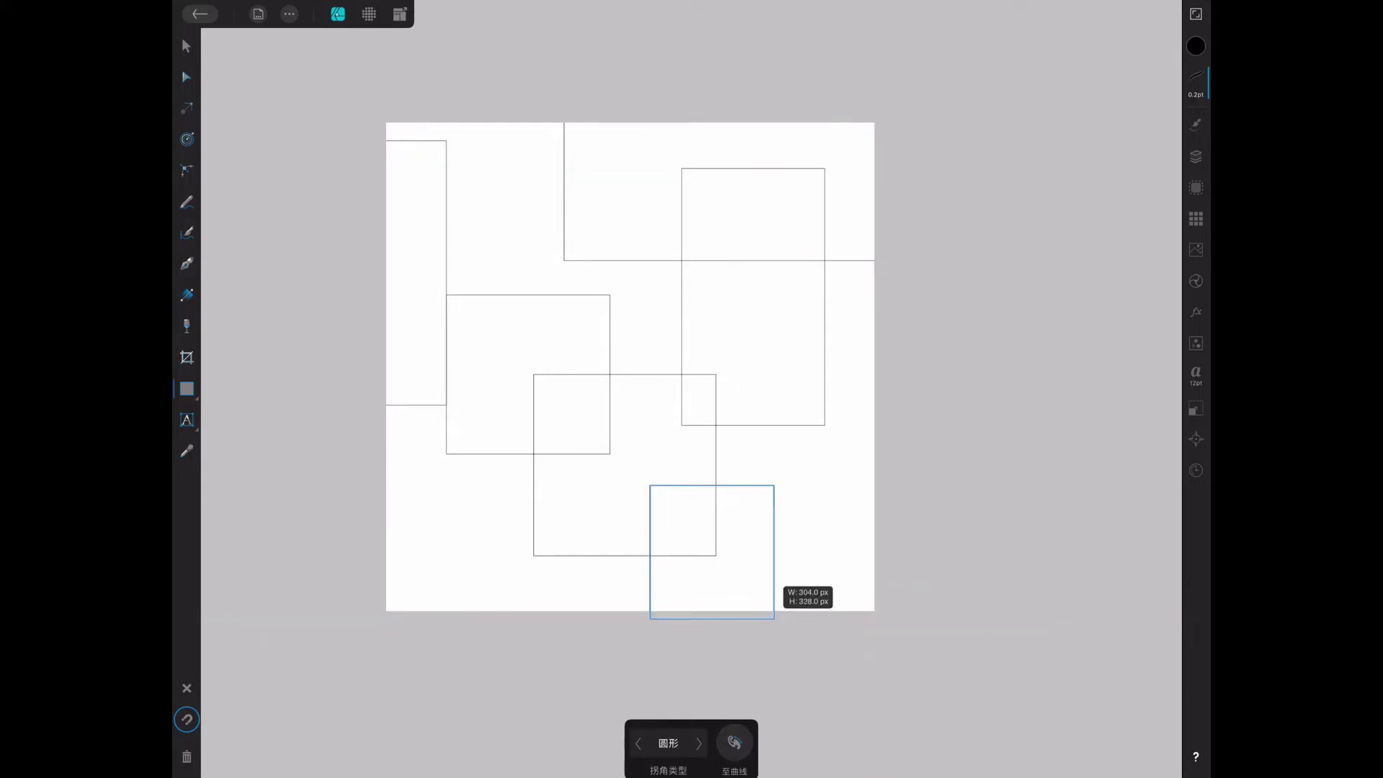
left_click_drag(386, 123, 875, 612)
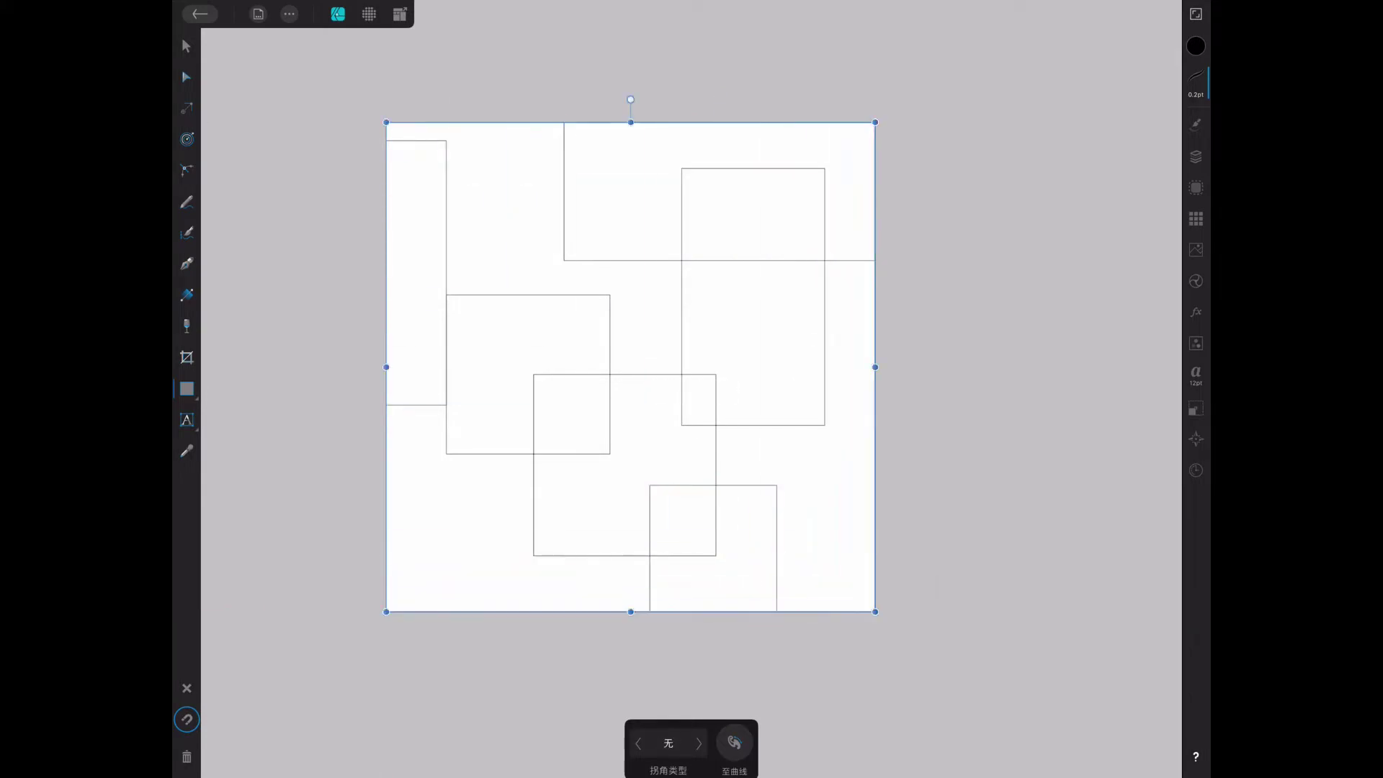
key("v")
scroll(641, 350, "up", 3)
scroll(641, 351, "down", 2)
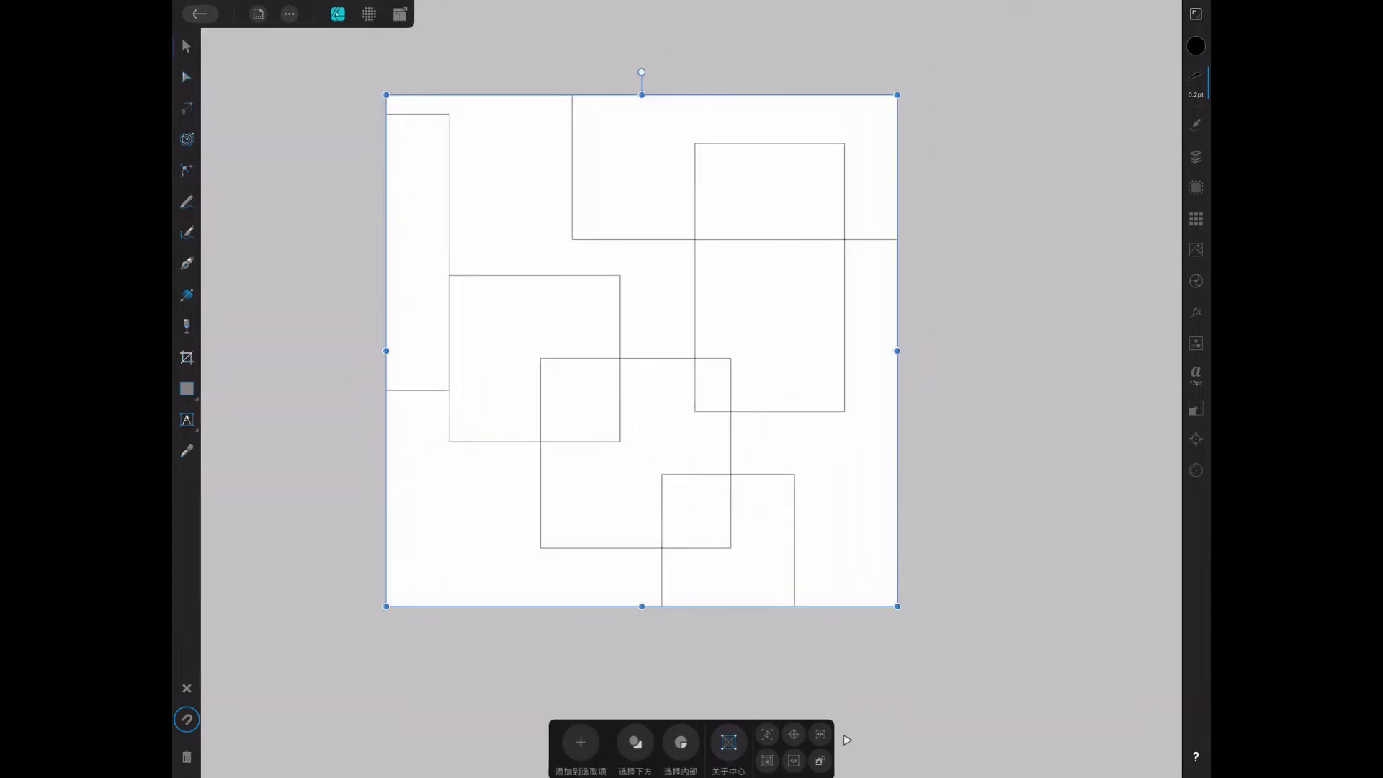
Align the narrow left rectangle, wide top rectangle and middle square edges with their neighbours.
left_click(418, 252)
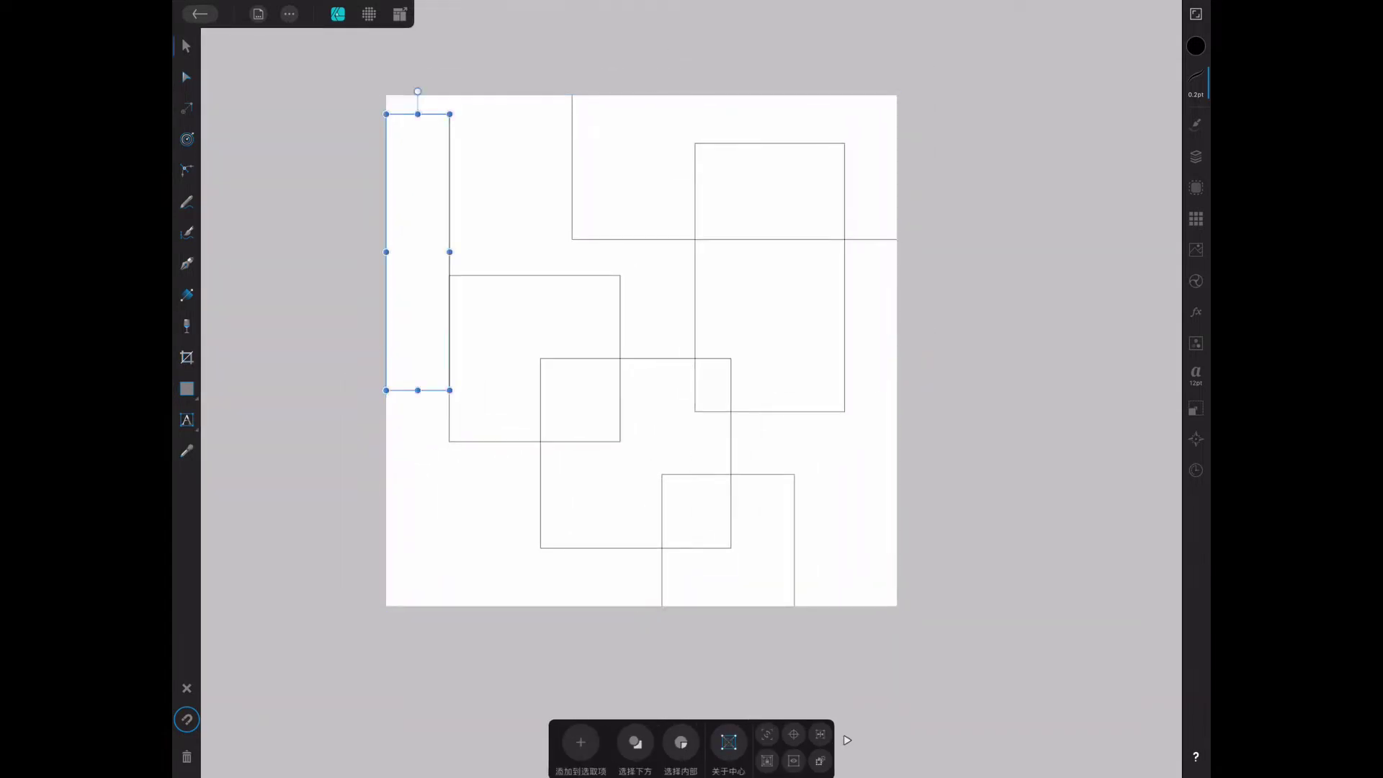
left_click_drag(418, 390, 418, 442)
left_click_drag(418, 114, 417, 182)
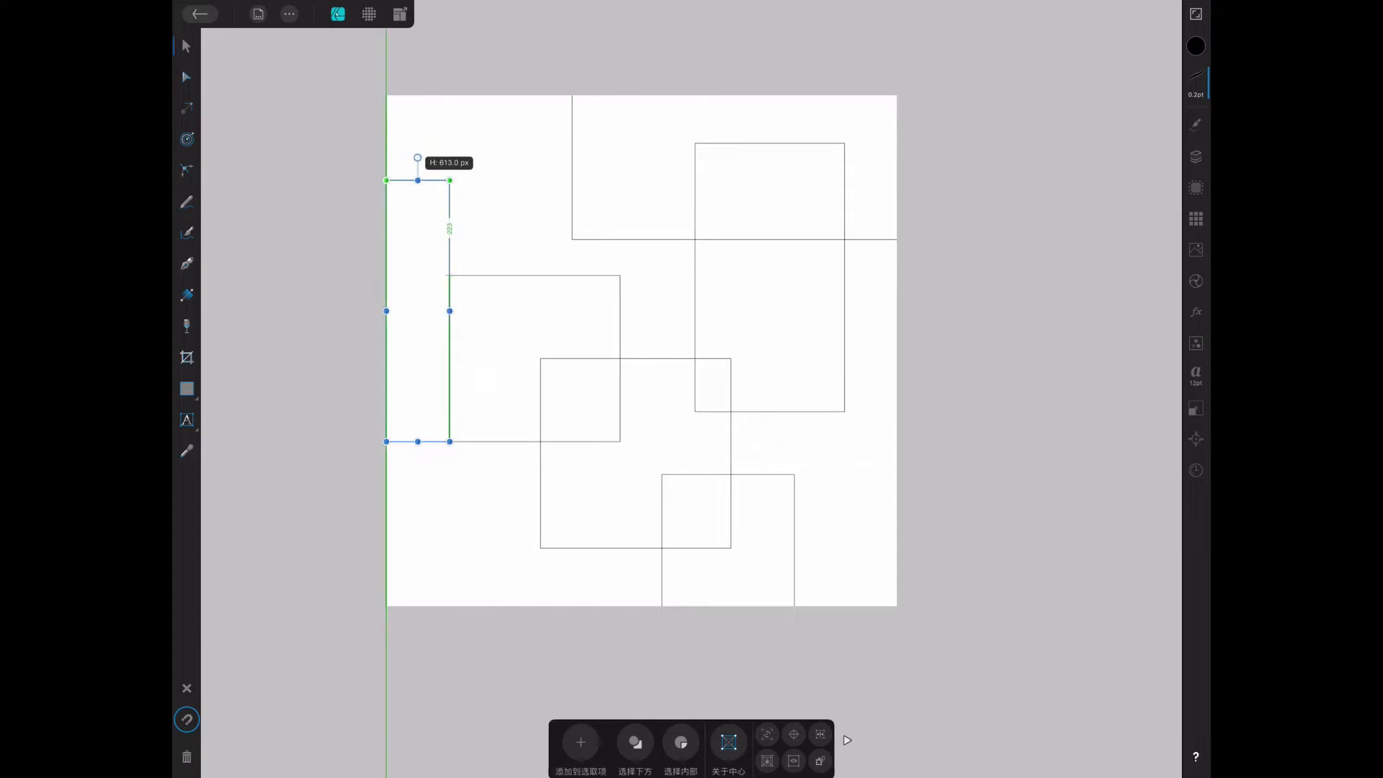
left_click(735, 180)
left_click_drag(735, 239, 734, 213)
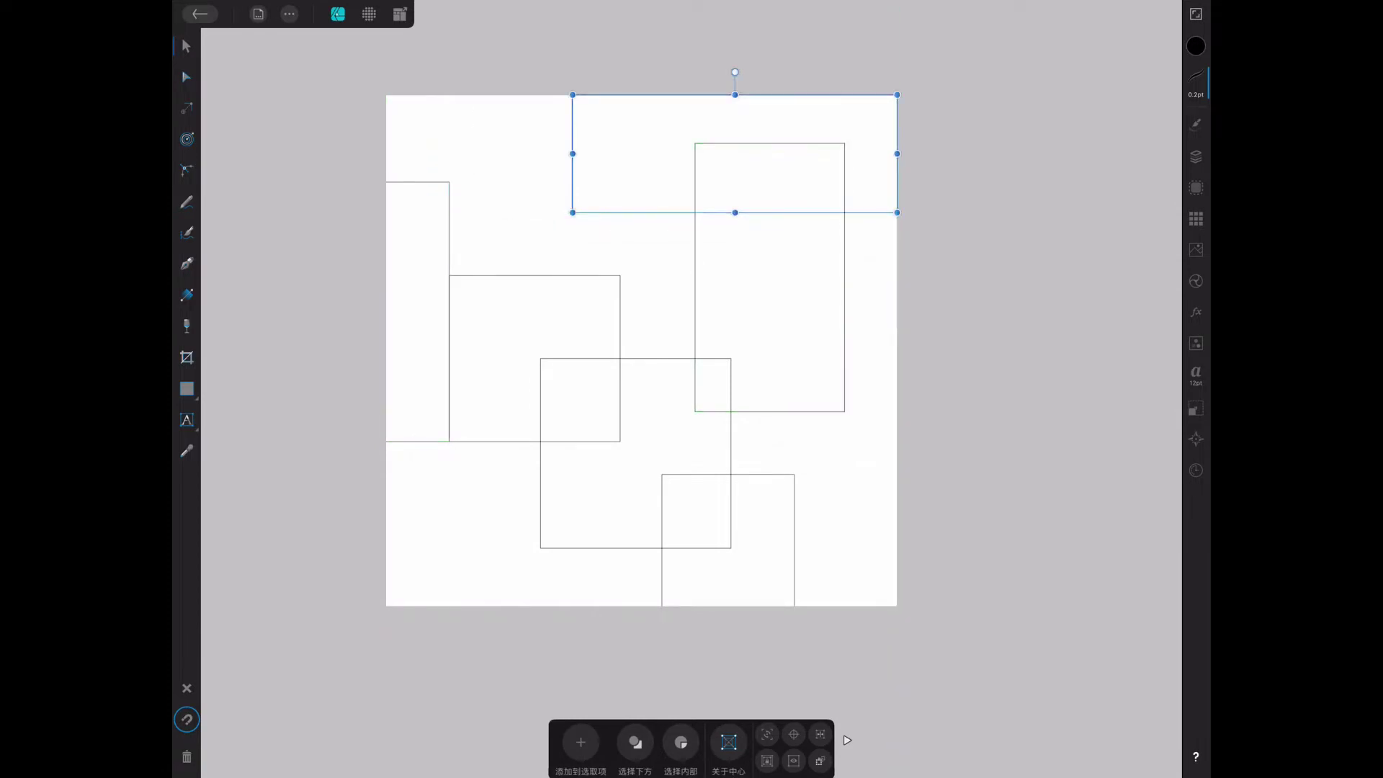
left_click(418, 311)
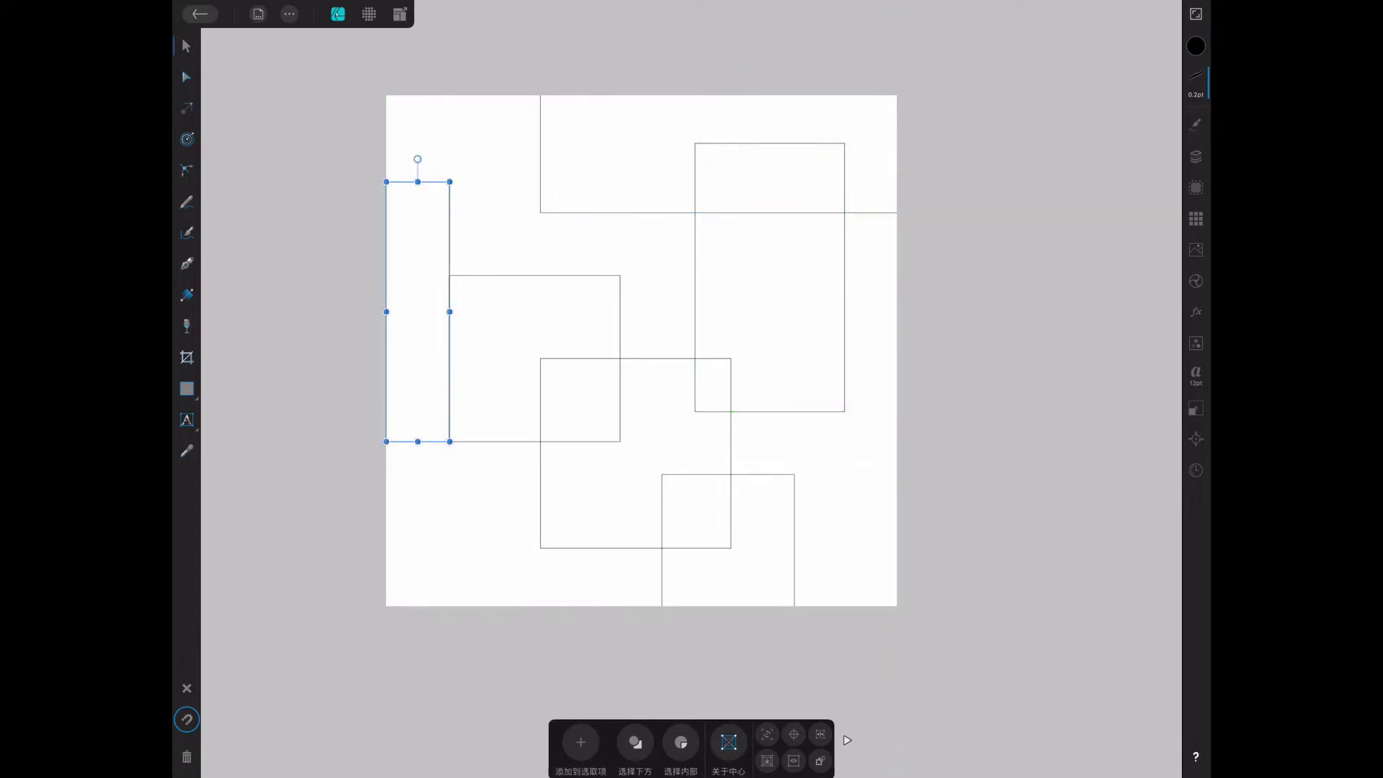
left_click(504, 316)
left_click_drag(450, 358, 459, 358)
left_click(418, 311)
left_click_drag(450, 311, 459, 311)
Stretch the lower-middle square and bottom rectangle so the bottom one reaches the artboard's right edge.
left_click(634, 454)
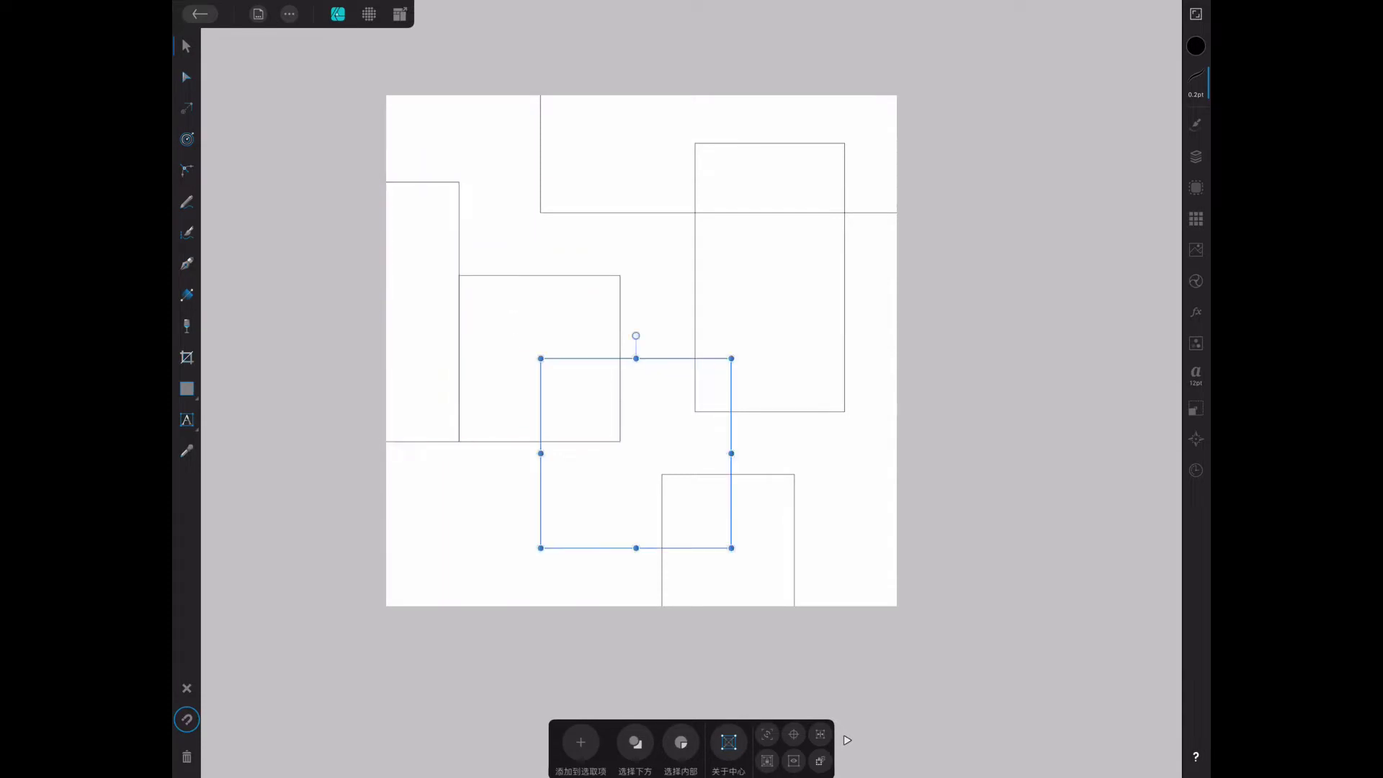
left_click_drag(731, 453, 770, 453)
left_click(728, 577)
left_click_drag(793, 540, 824, 541)
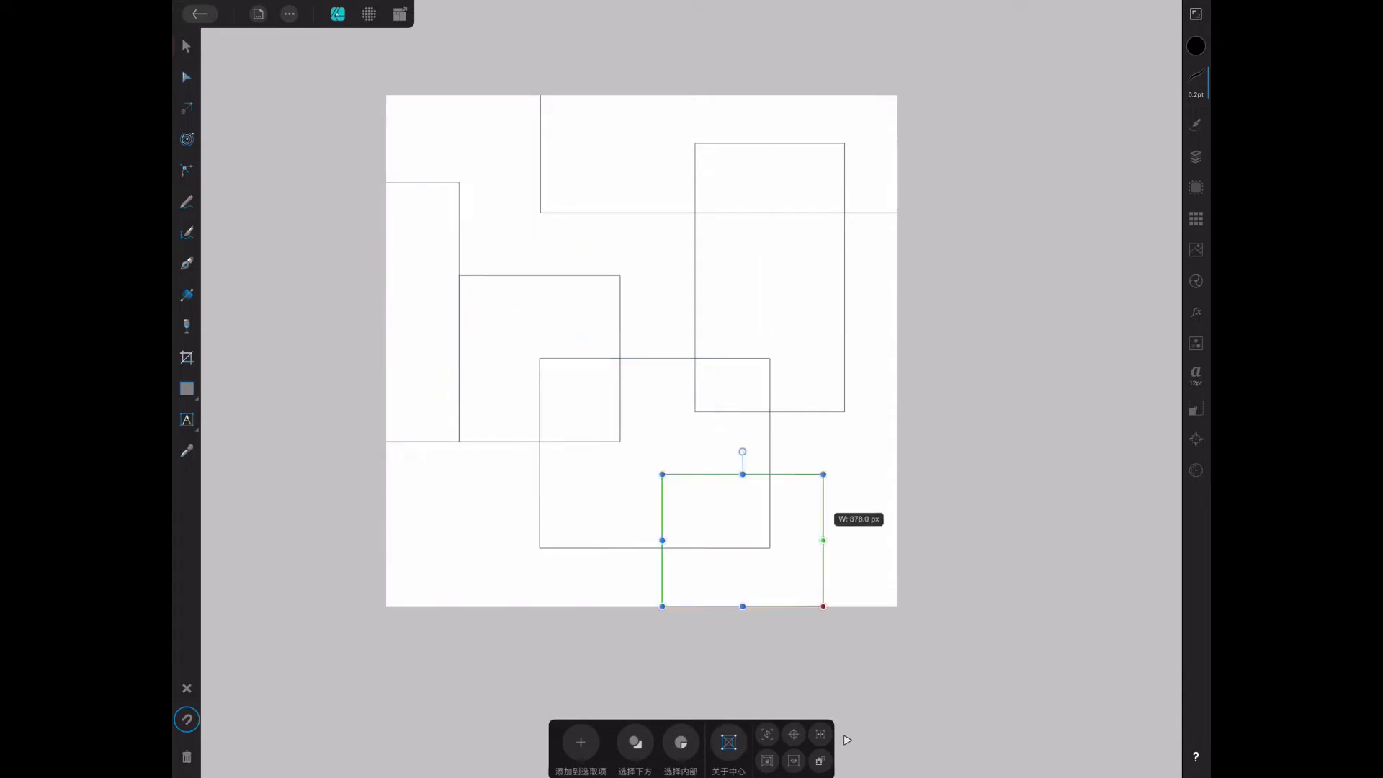
left_click_drag(662, 540, 695, 540)
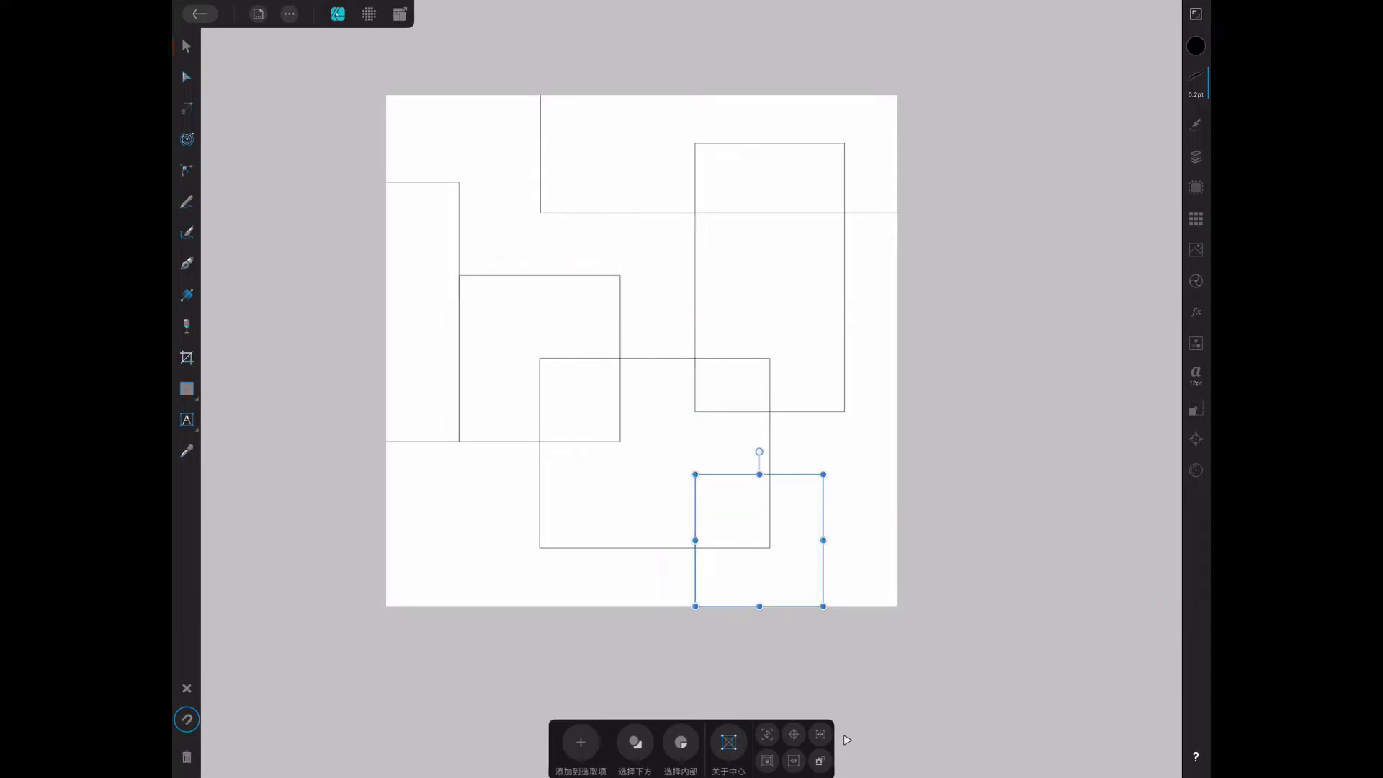
mouse_move(824, 540)
left_mouse_down()
mouse_move(509, 540)
mouse_move(896, 540)
left_mouse_up()
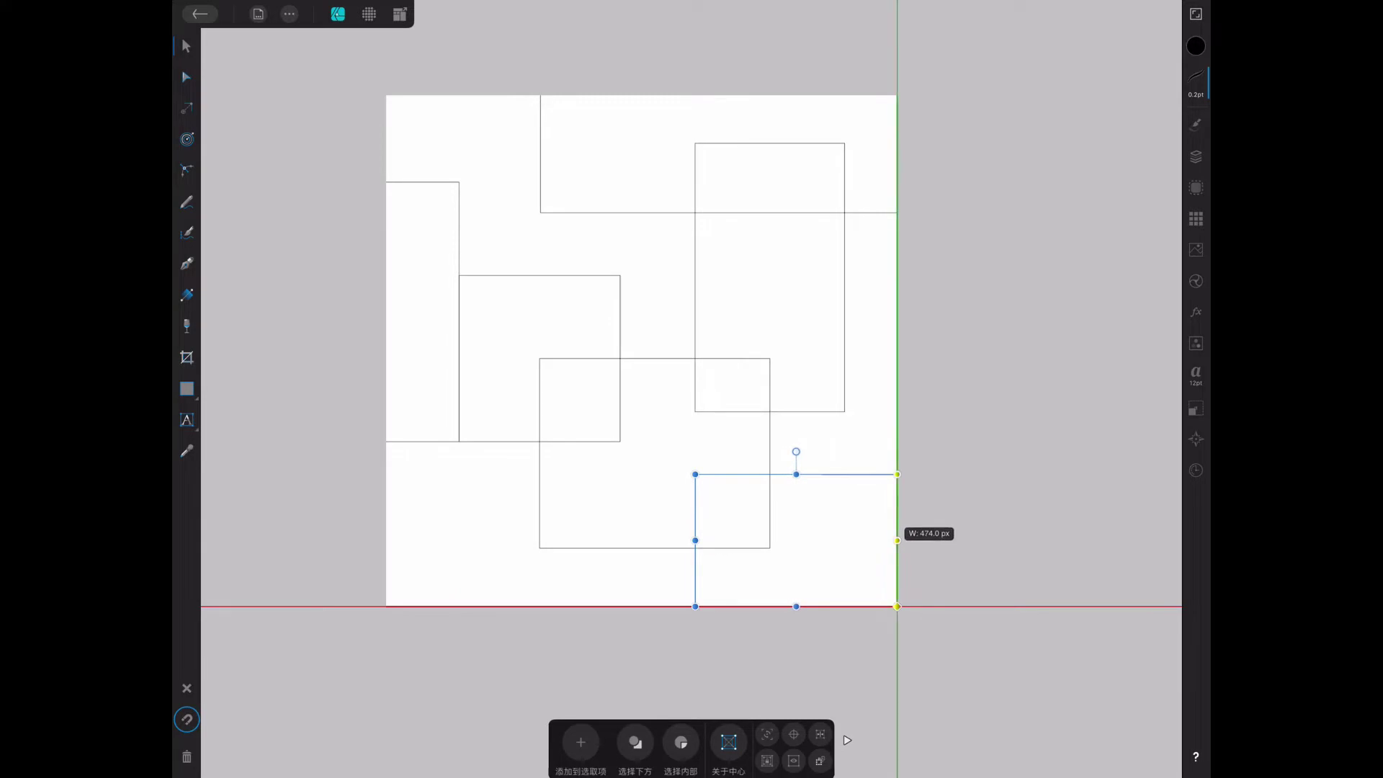
Fit the tall top-right rectangle between the square below and the top edge, then select everything.
left_click(769, 288)
left_click_drag(769, 411, 770, 358)
left_click(1008, 360)
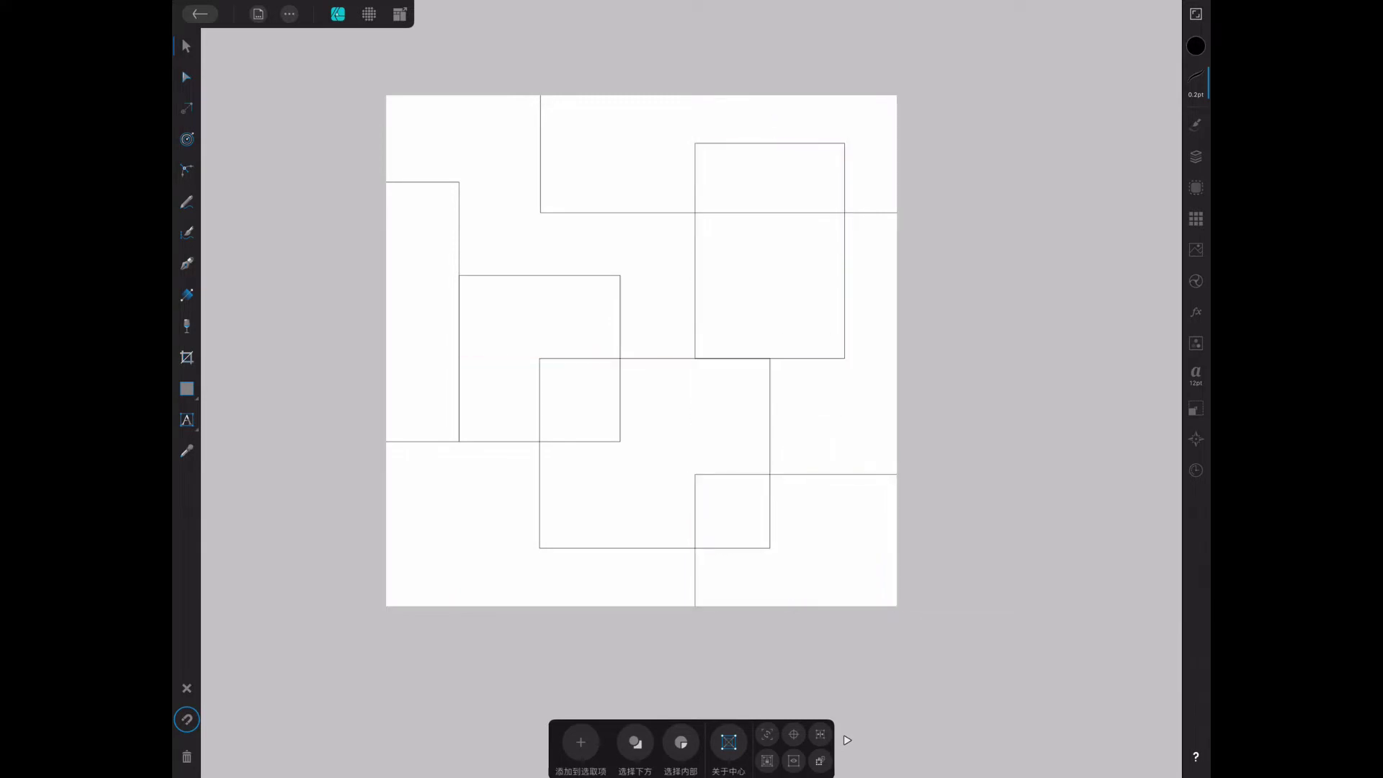
left_click(769, 252)
left_click_drag(770, 143, 770, 147)
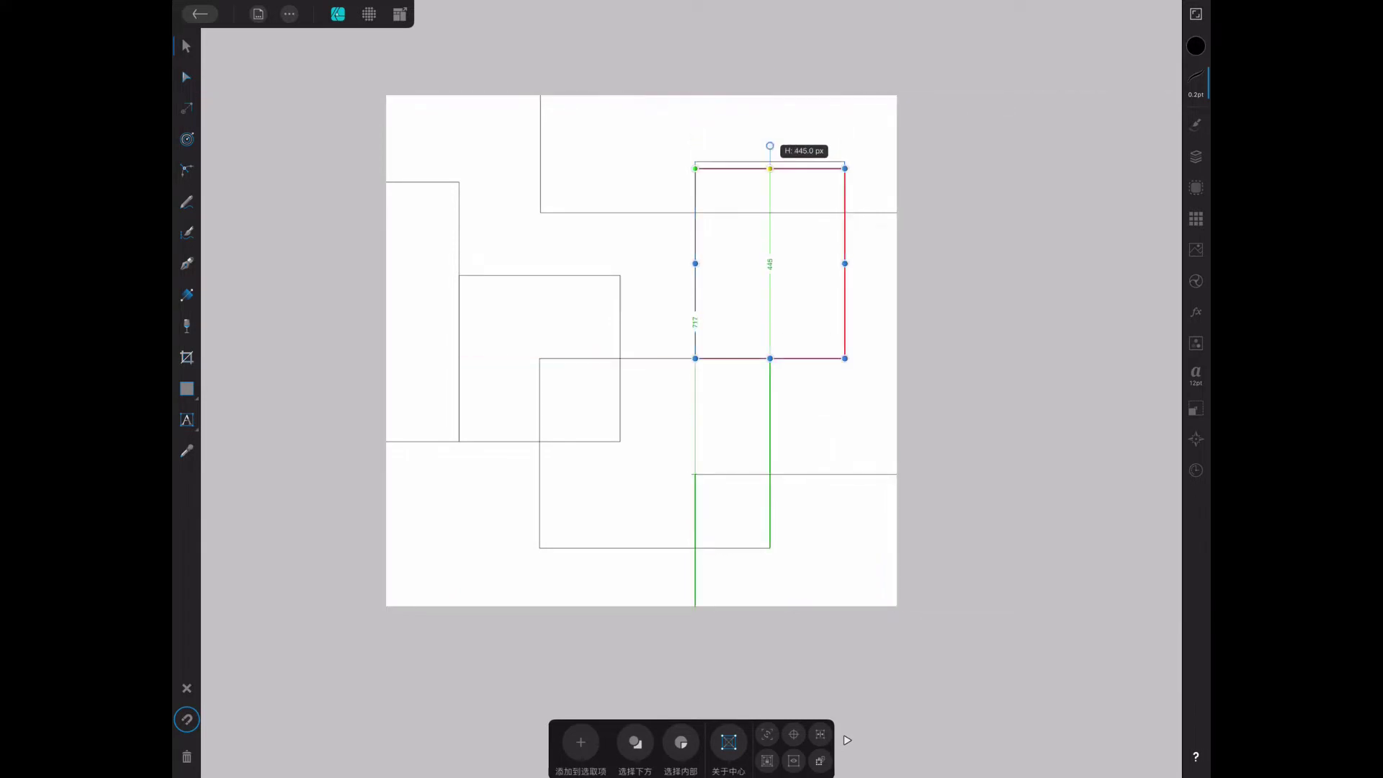
key("Escape")
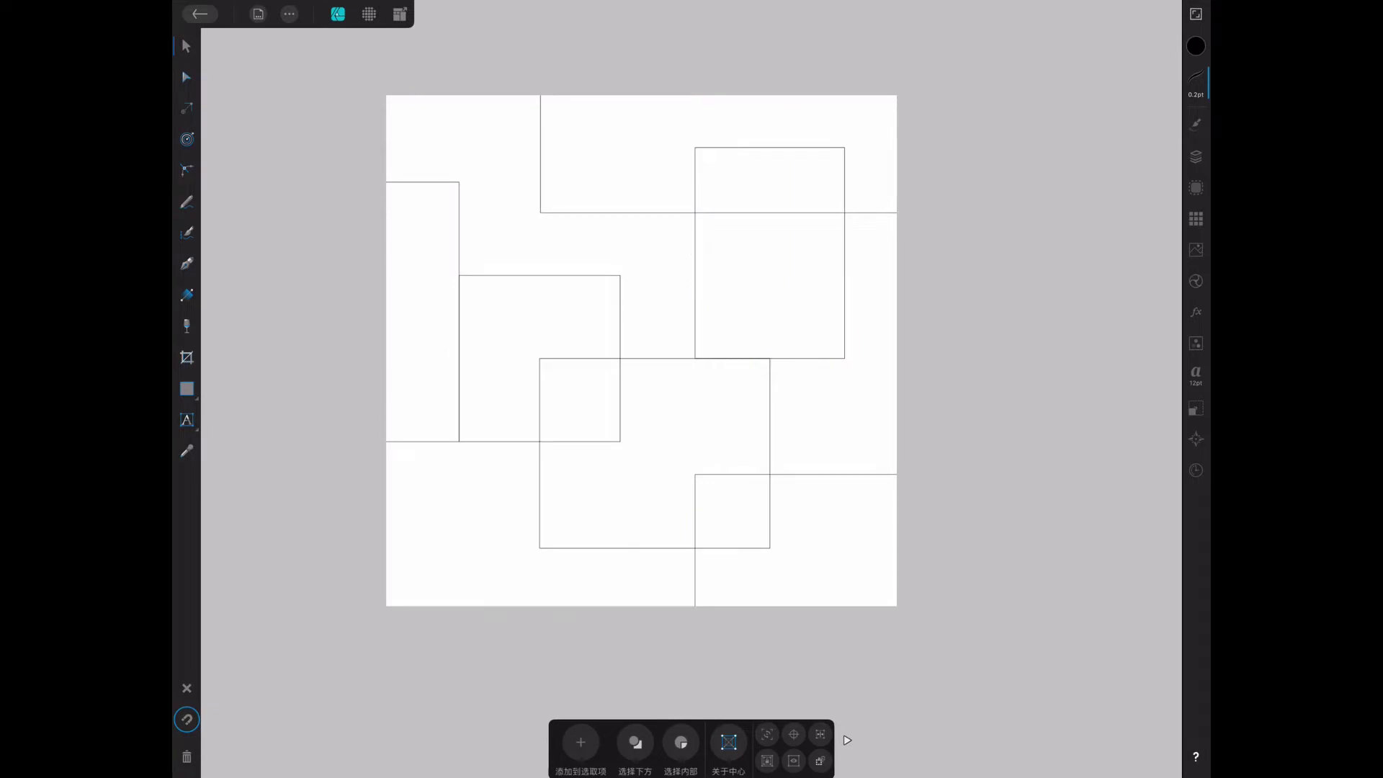
key("ctrl+a")
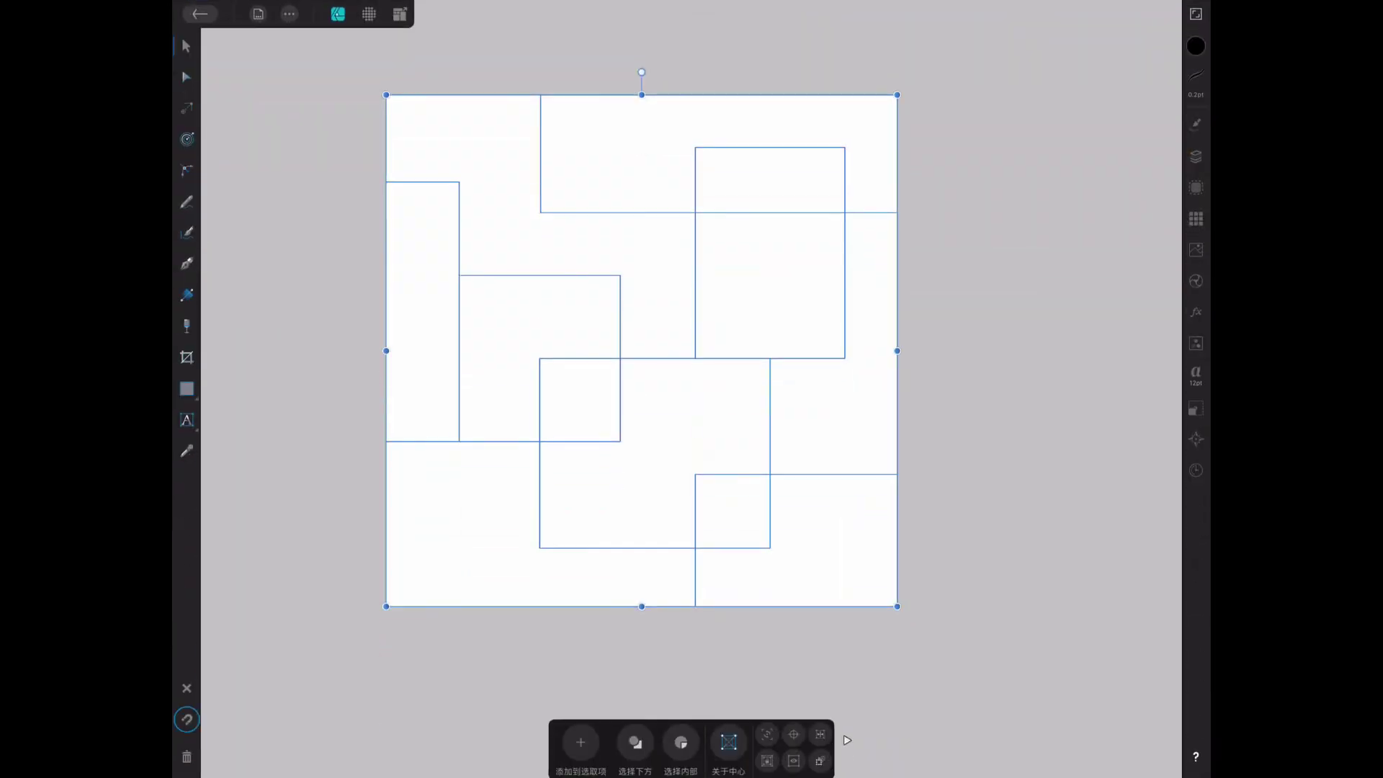
Inspect the right and central paths with the Node tool, undoing an accidental node move.
key("c")
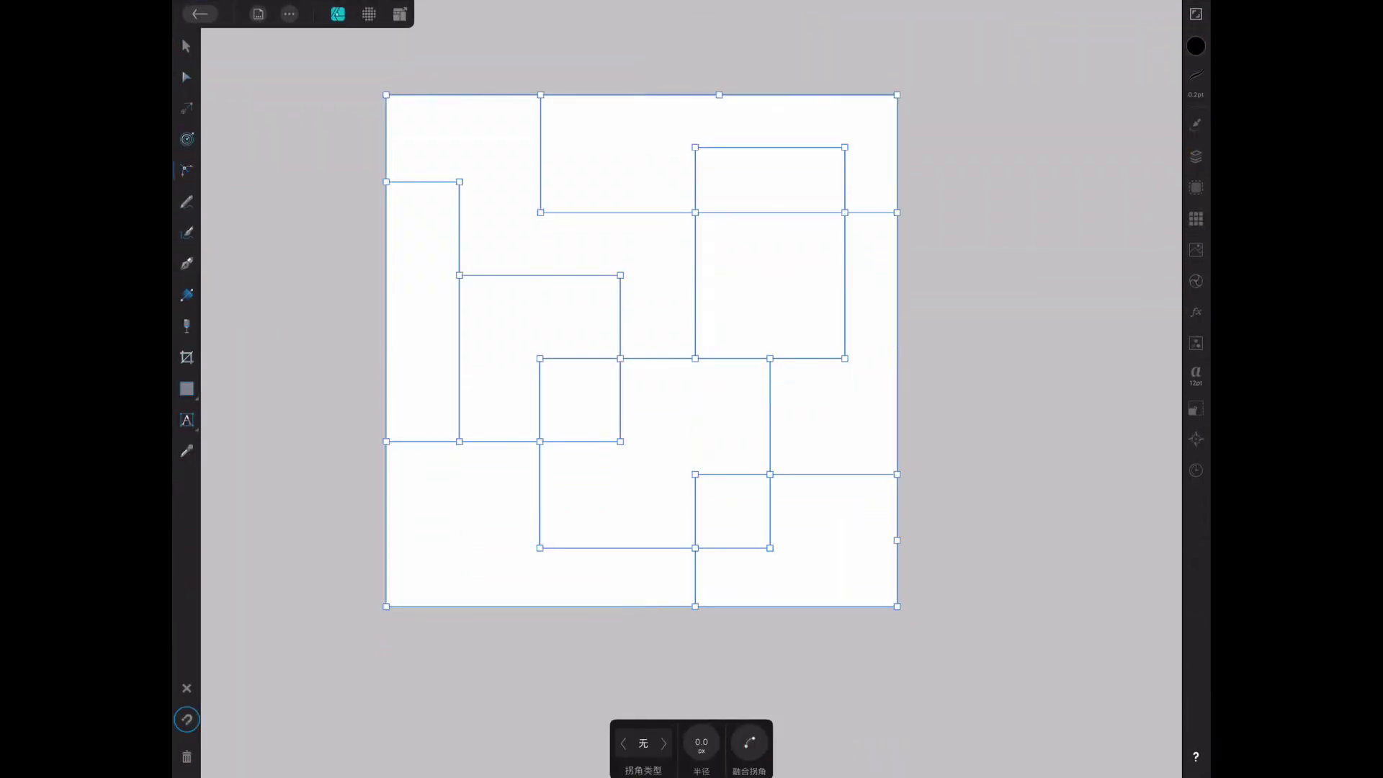
key("a")
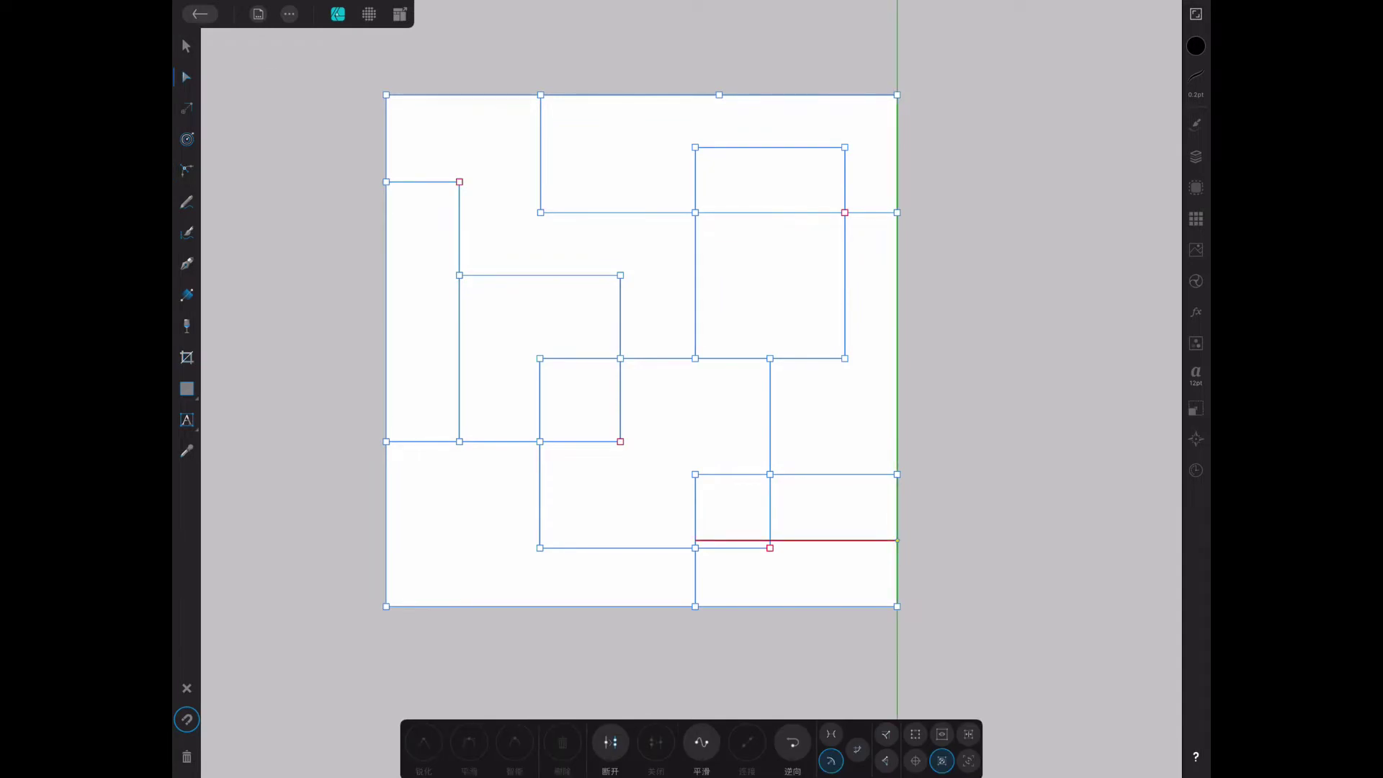
left_click(897, 345)
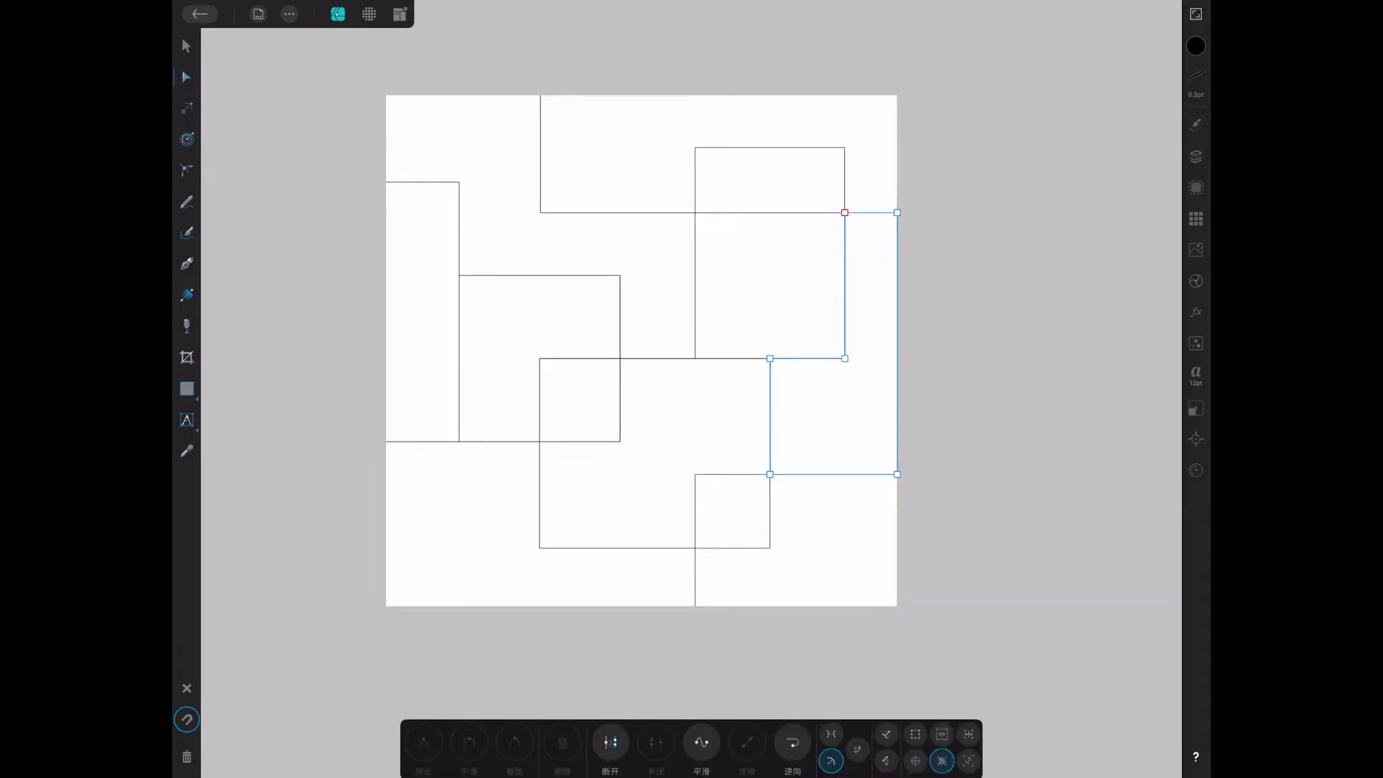
left_click(539, 505)
left_click_drag(539, 548, 630, 466)
key("ctrl+z")
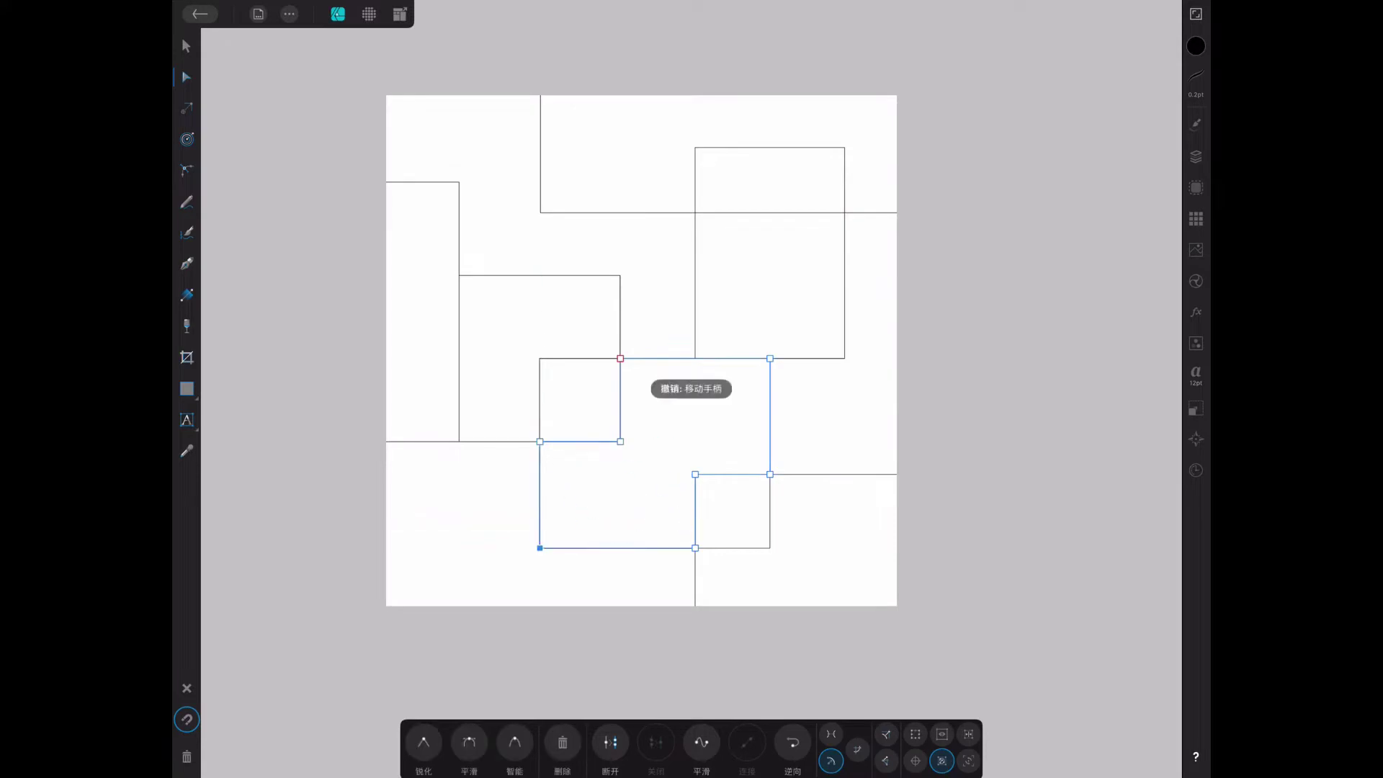
Select the left-middle, top and upper-left stepped paths with the Corner tool.
key("c")
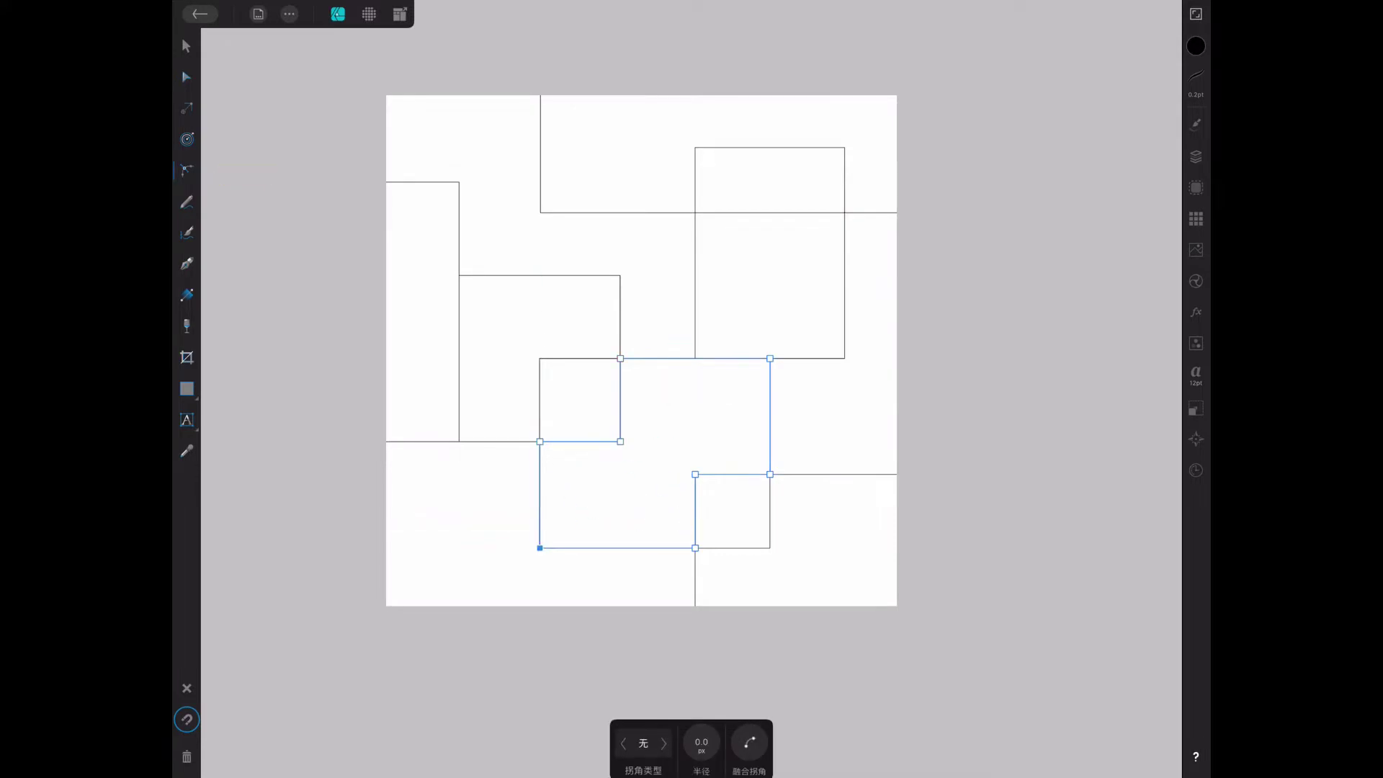
left_click(504, 275)
left_click(617, 212)
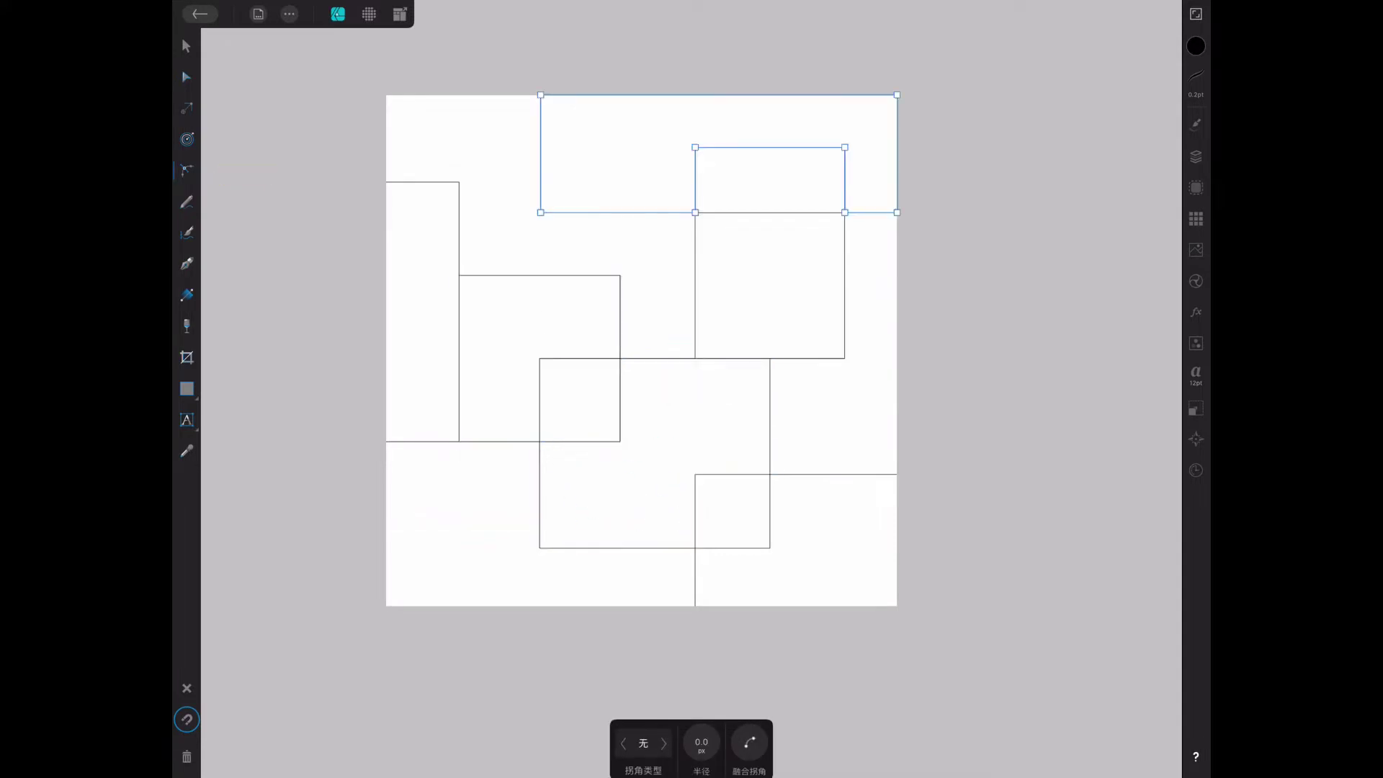
left_click(459, 230)
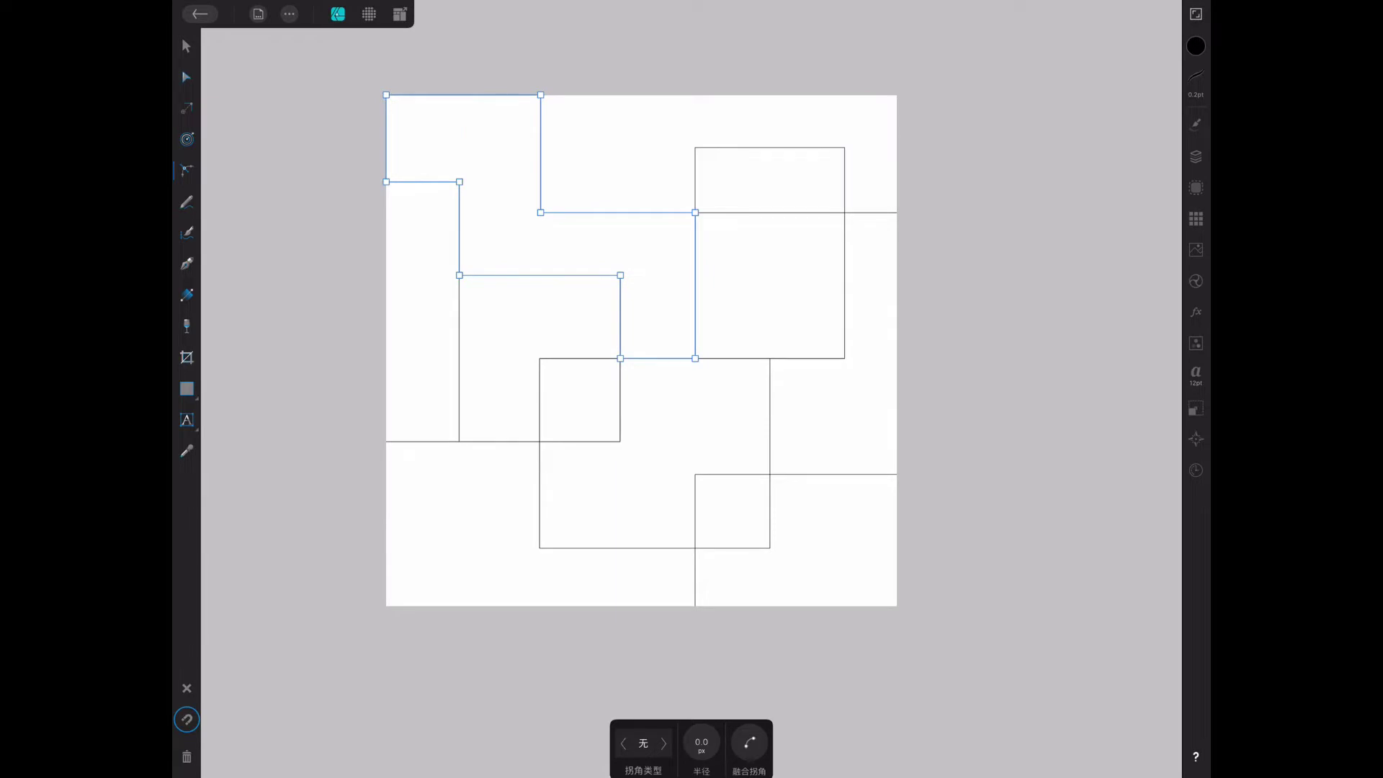
Round the top path into a large arc and curve the left rectangle's and stepped shape's corners.
left_click_drag(541, 213, 541, 209)
left_click(386, 255)
left_click_drag(459, 181, 386, 255)
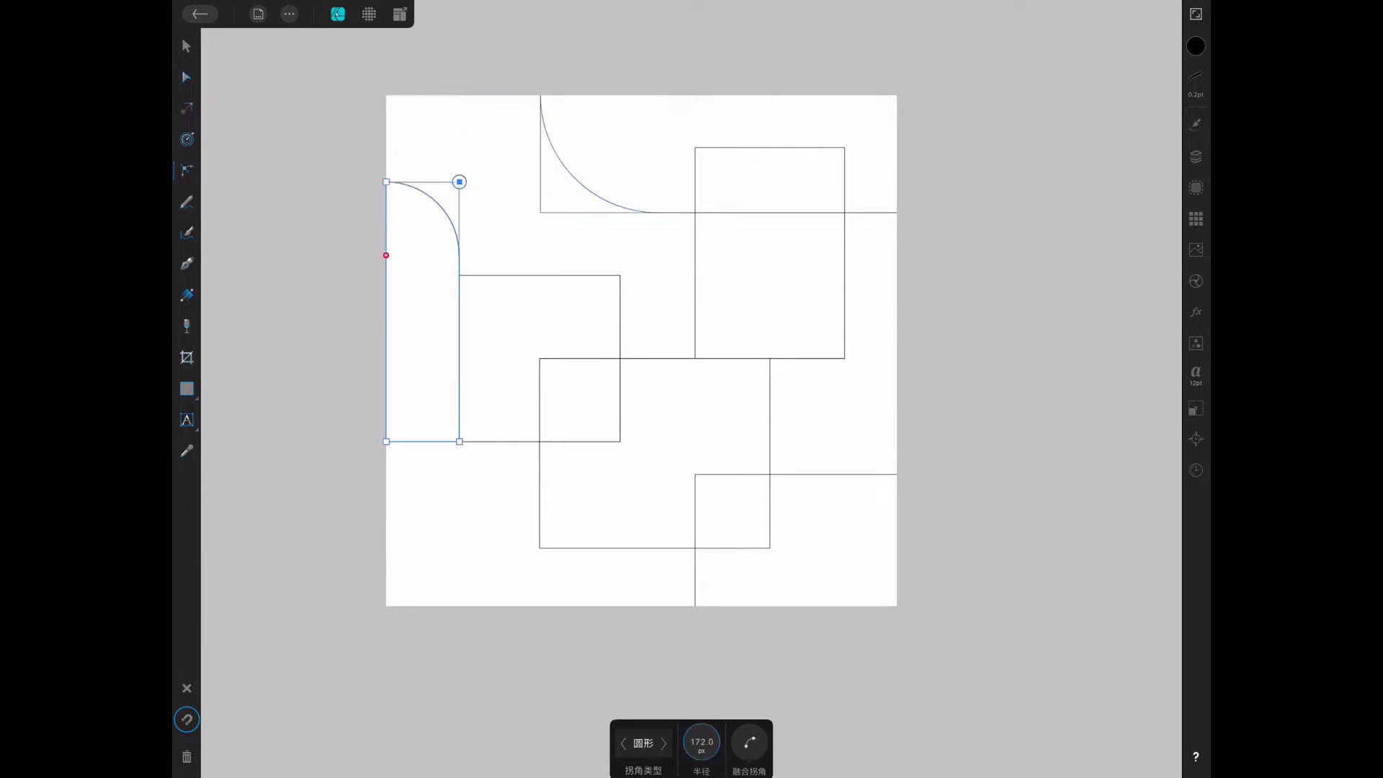
left_click(617, 212)
left_click_drag(540, 212, 658, 94)
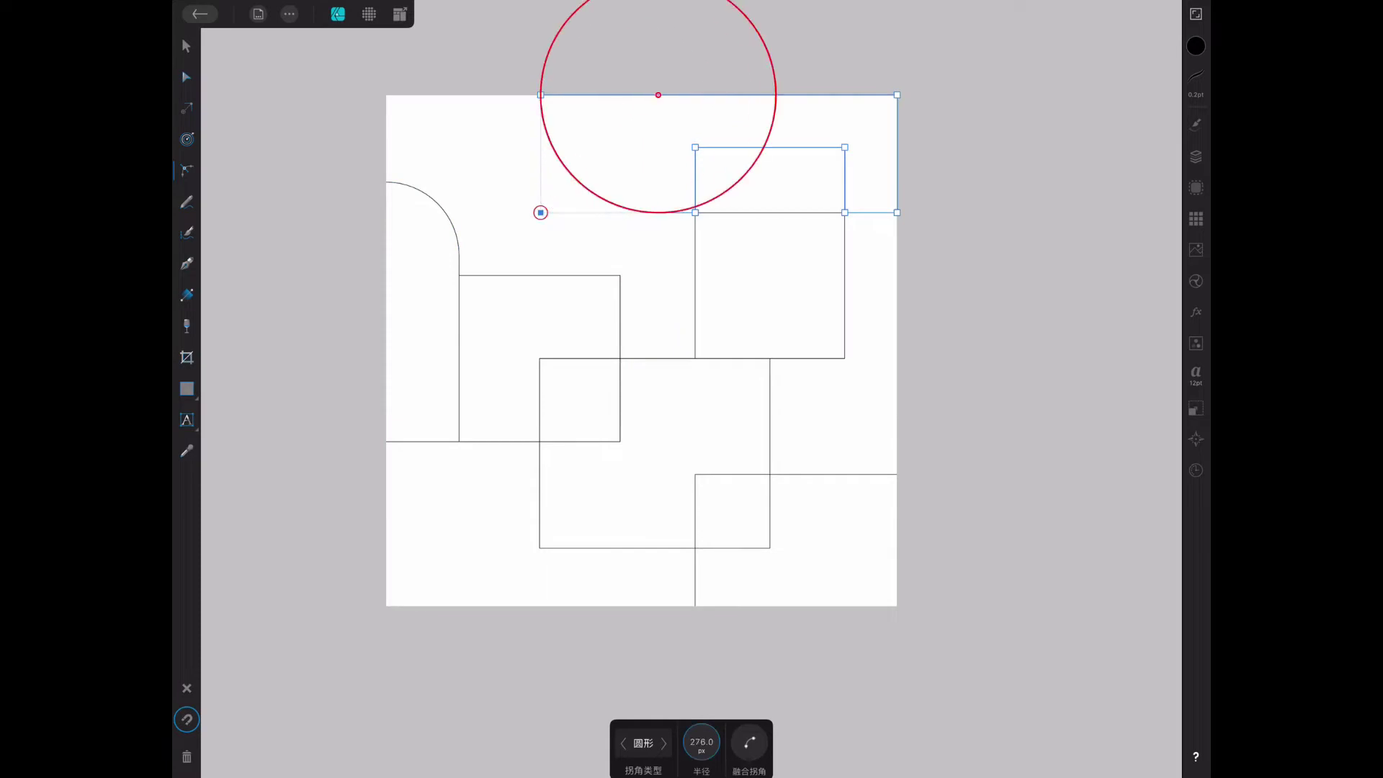
left_click(620, 317)
left_click_drag(620, 275, 537, 358)
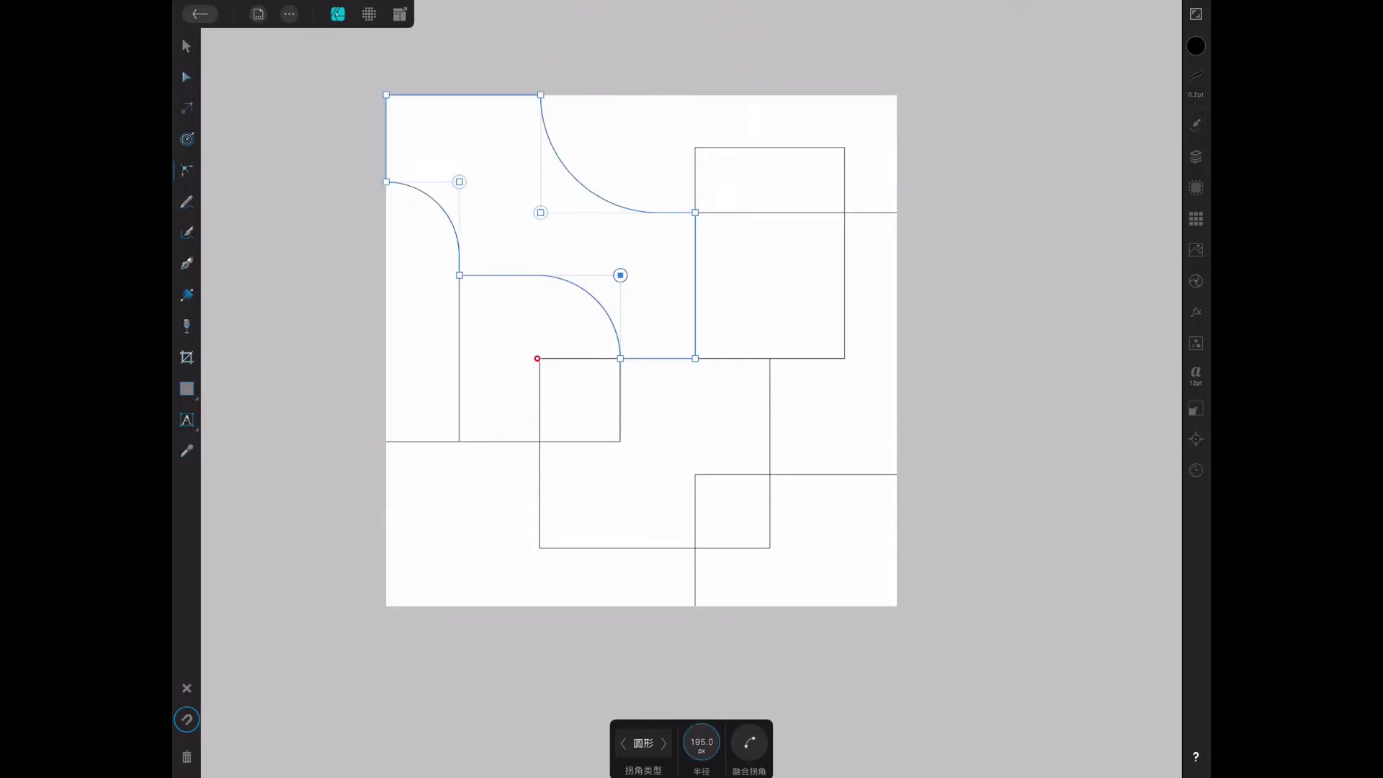
left_click_drag(695, 358, 621, 283)
left_click(386, 95)
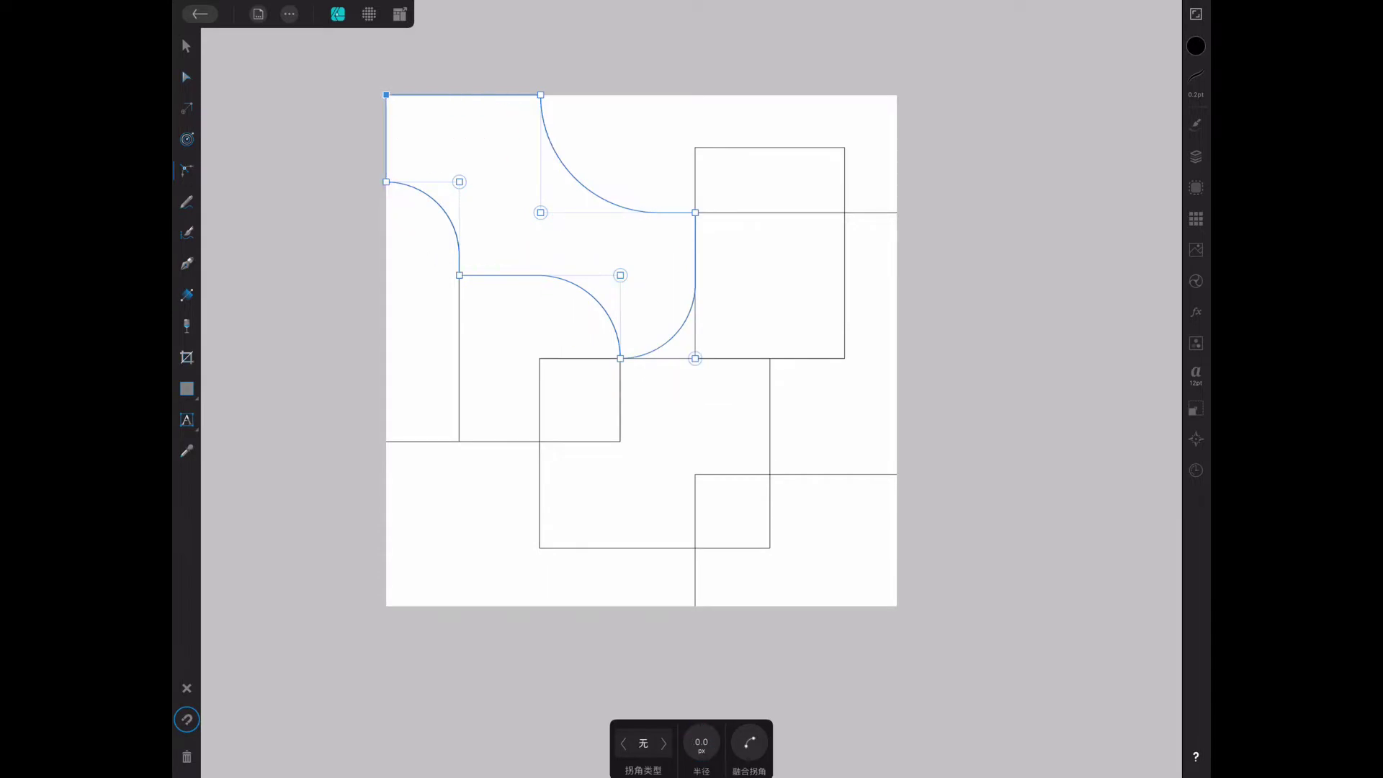
left_click_drag(386, 94, 468, 176)
Round the small top-right rectangle and square below into a four-pointed star-like curve.
left_click(695, 147)
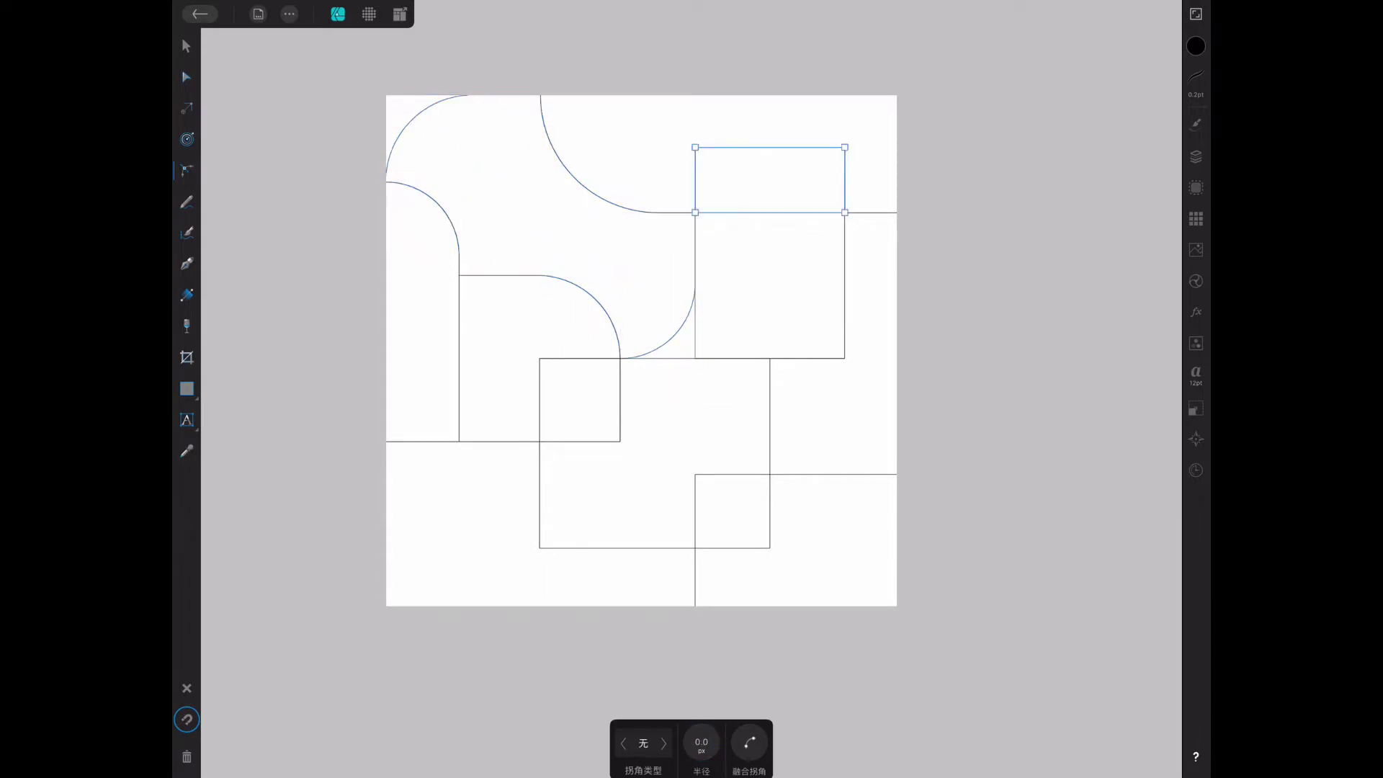
left_click_drag(696, 147, 742, 195)
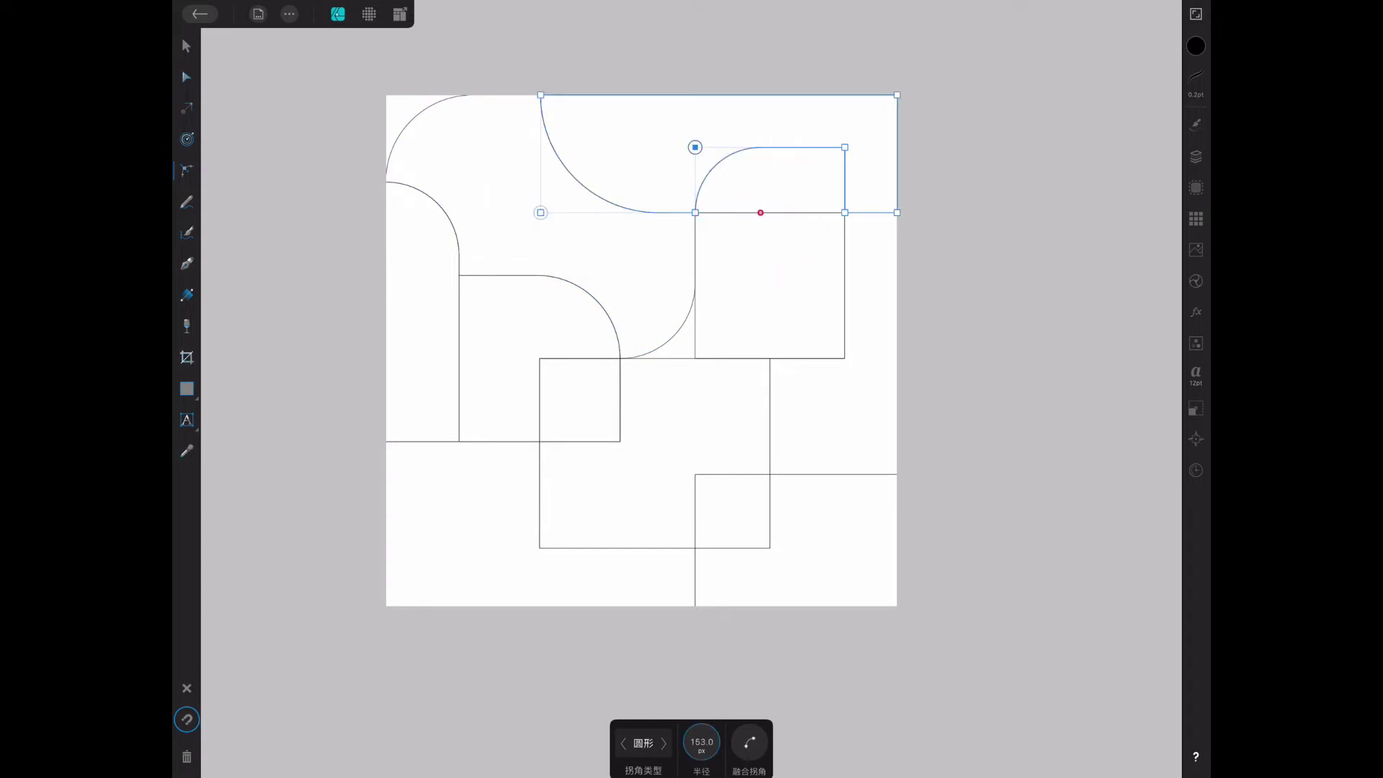
left_click_drag(845, 213, 821, 187)
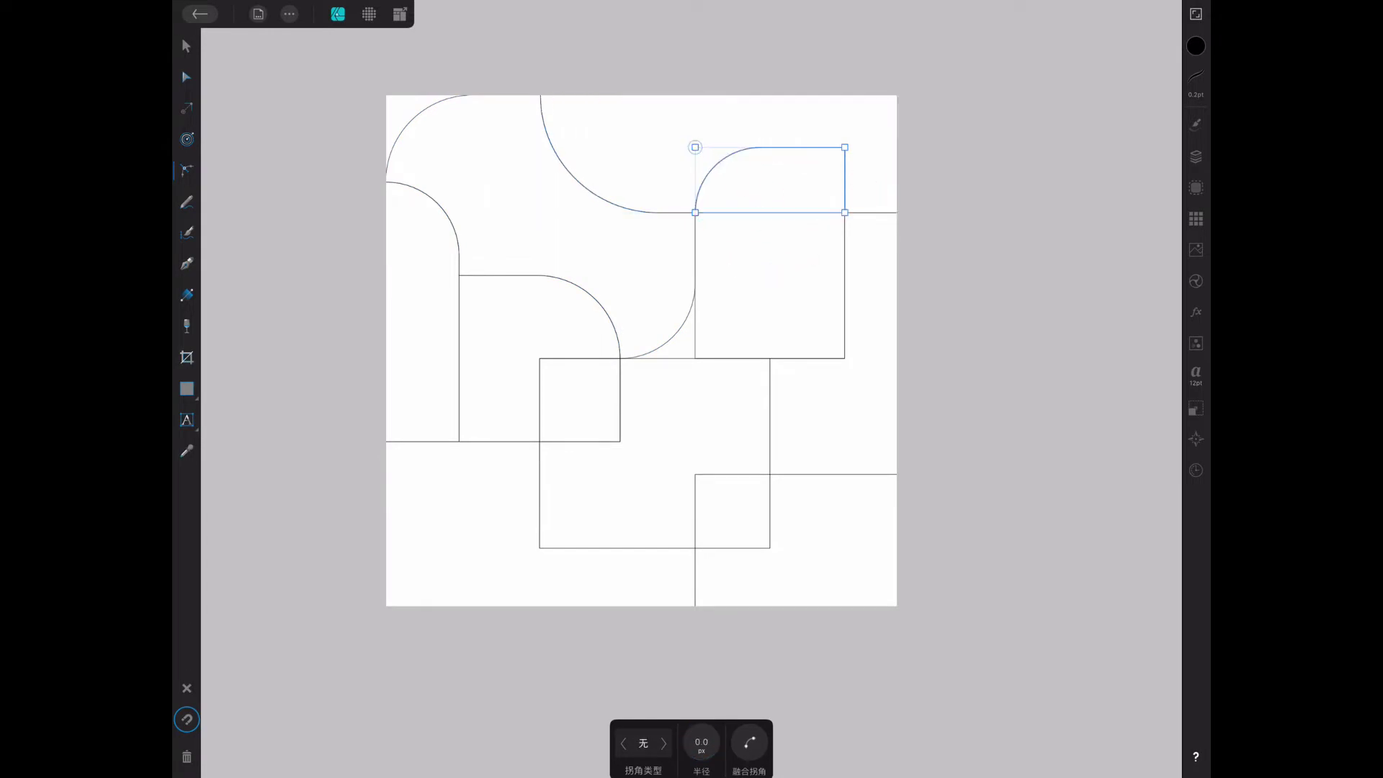
left_click_drag(845, 213, 807, 248)
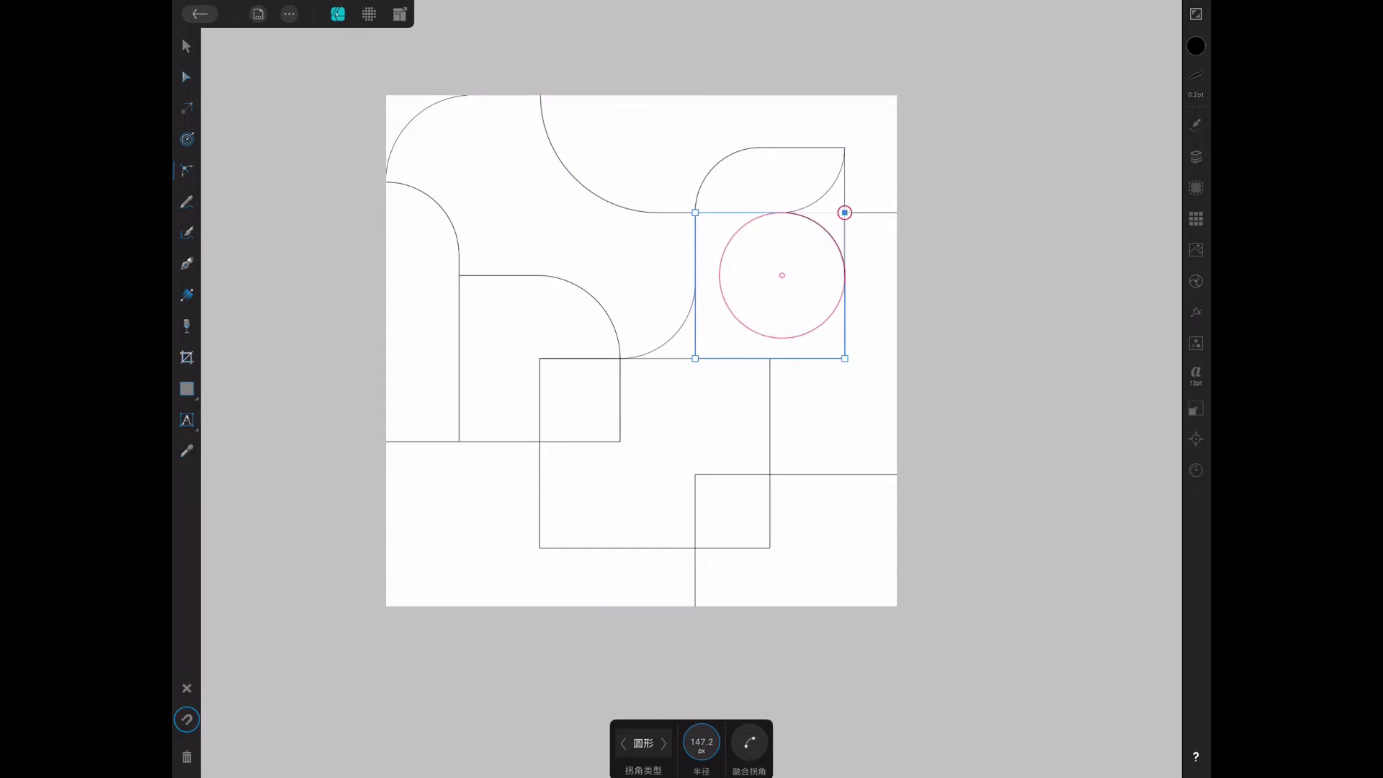
left_click(695, 358)
left_click_drag(695, 358, 735, 358)
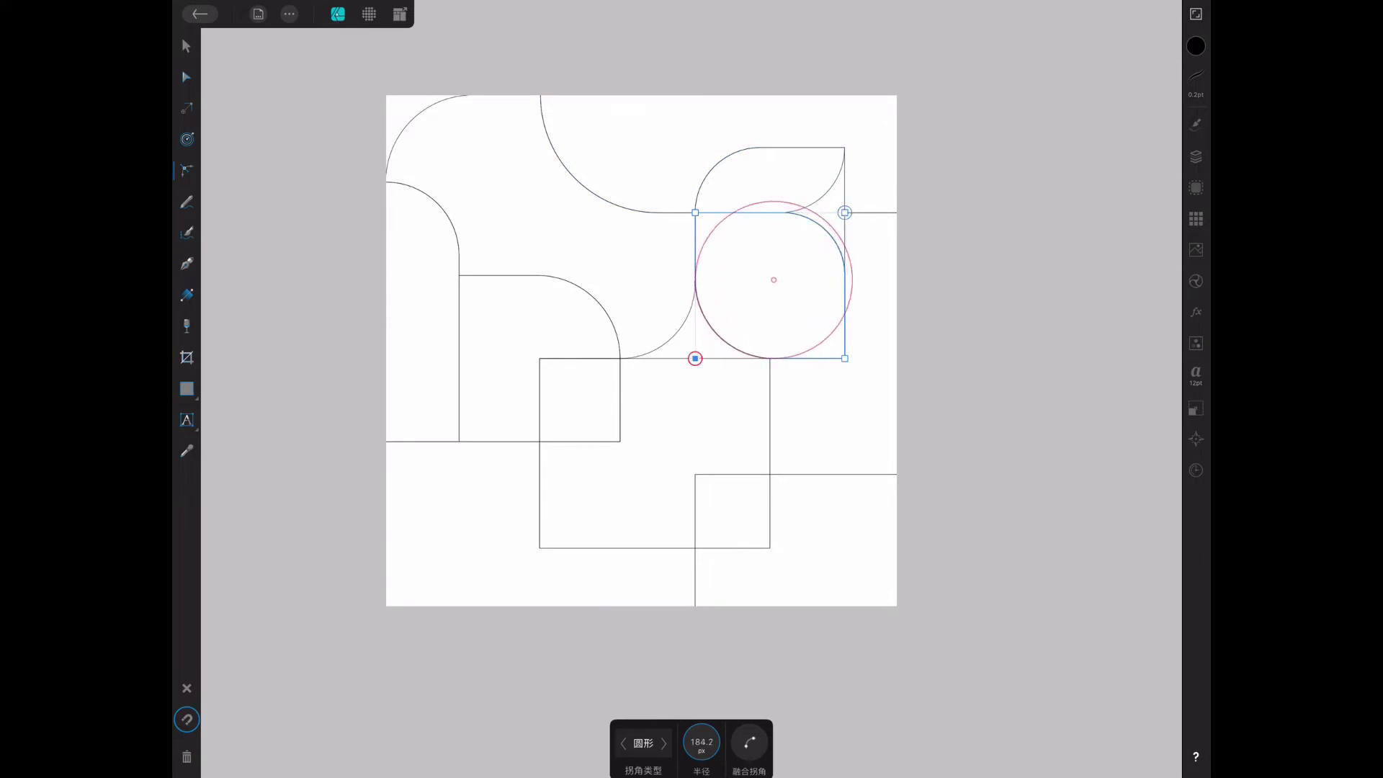
left_click(763, 180)
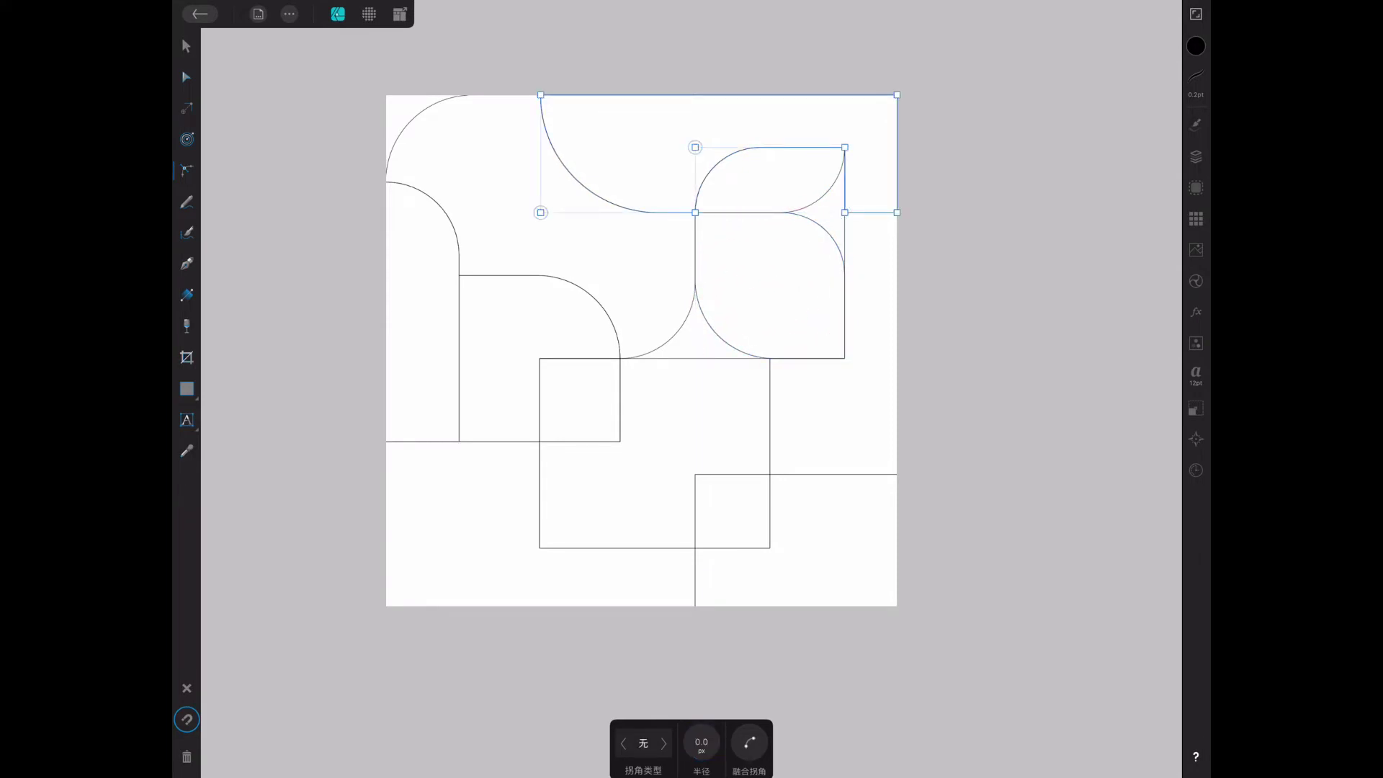
mouse_move(845, 212)
left_mouse_down()
mouse_move(876, 183)
mouse_move(880, 247)
left_mouse_up()
left_click(872, 325)
left_click(1008, 360)
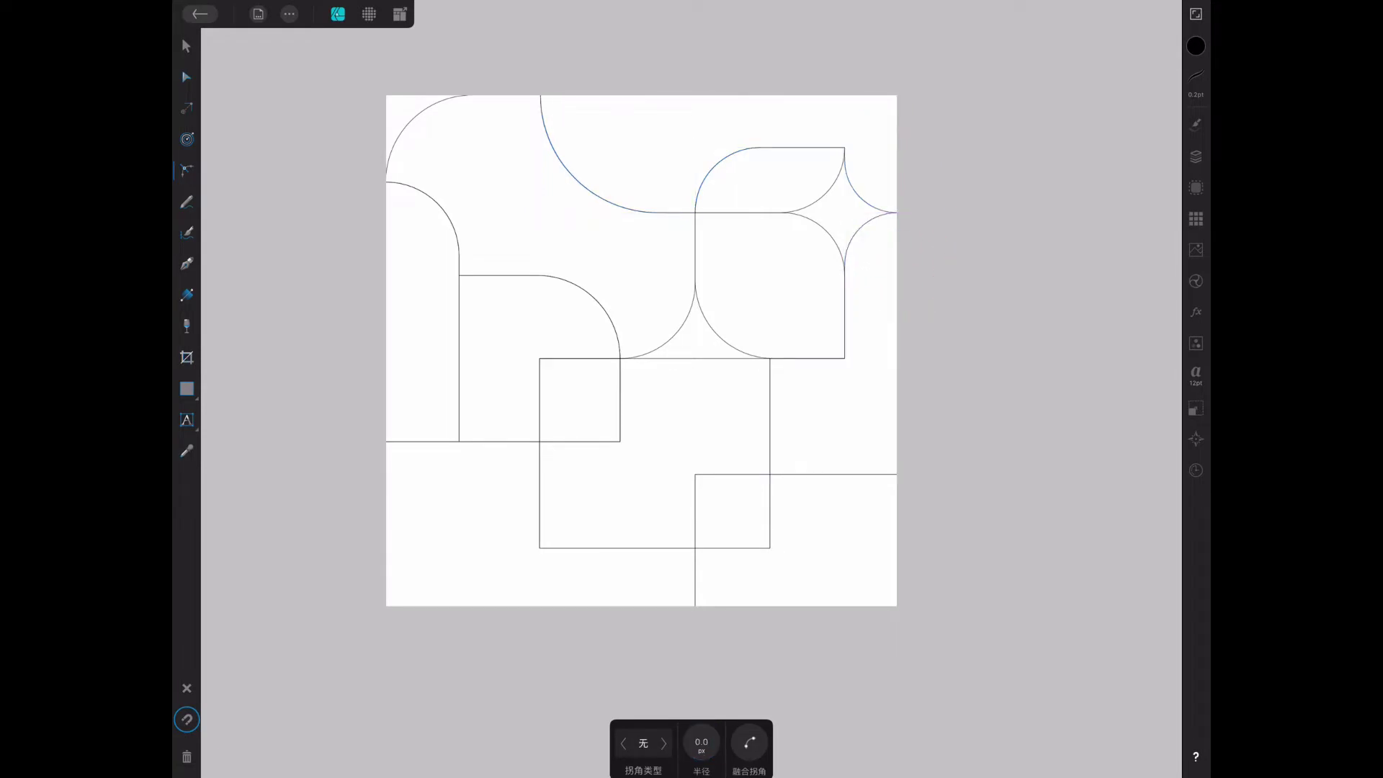
Round the top-left corner of the shape above the small square into a semicircle.
left_click(580, 400)
left_click(459, 274)
left_click_drag(459, 274, 504, 317)
left_click(422, 324)
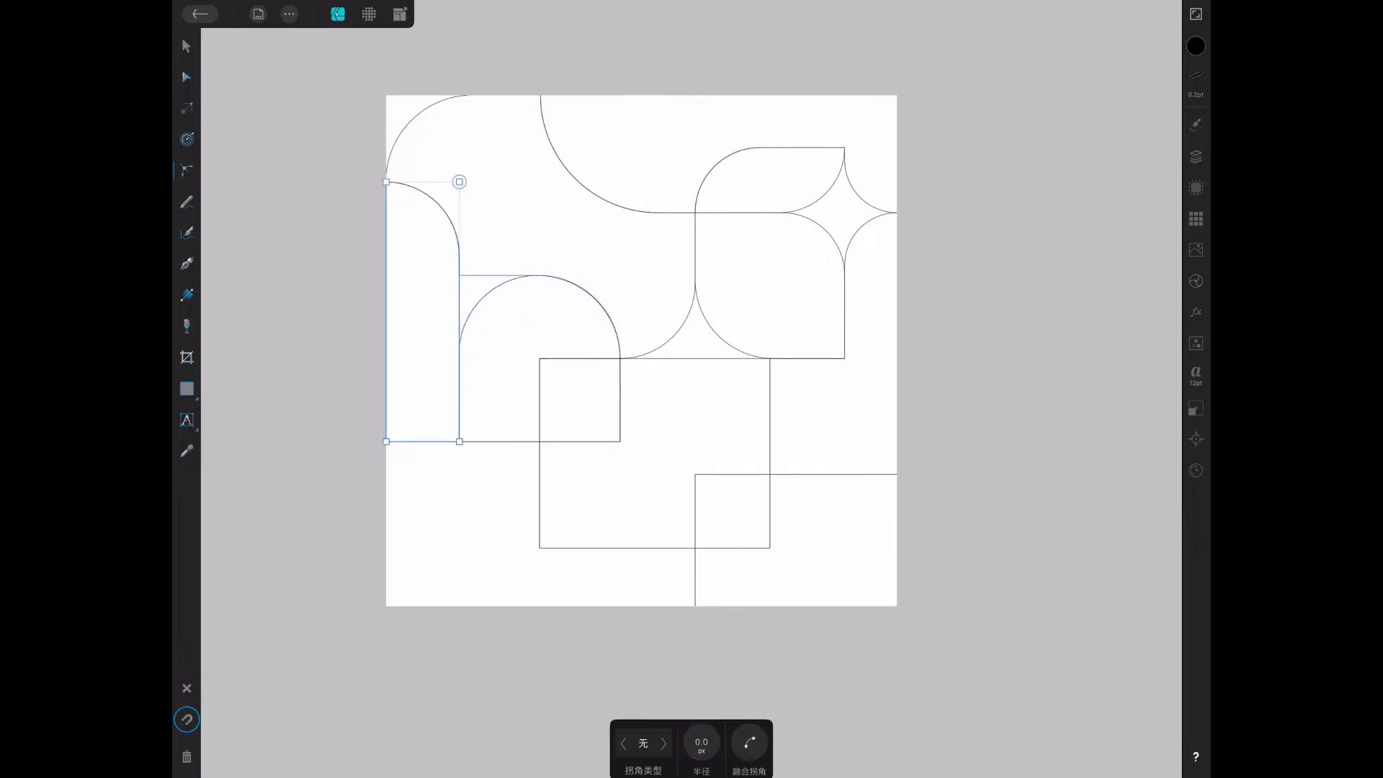
left_click(497, 360)
Round the middle shape's inner corner and turn the small central square into a leaf.
left_click_drag(540, 358, 592, 411)
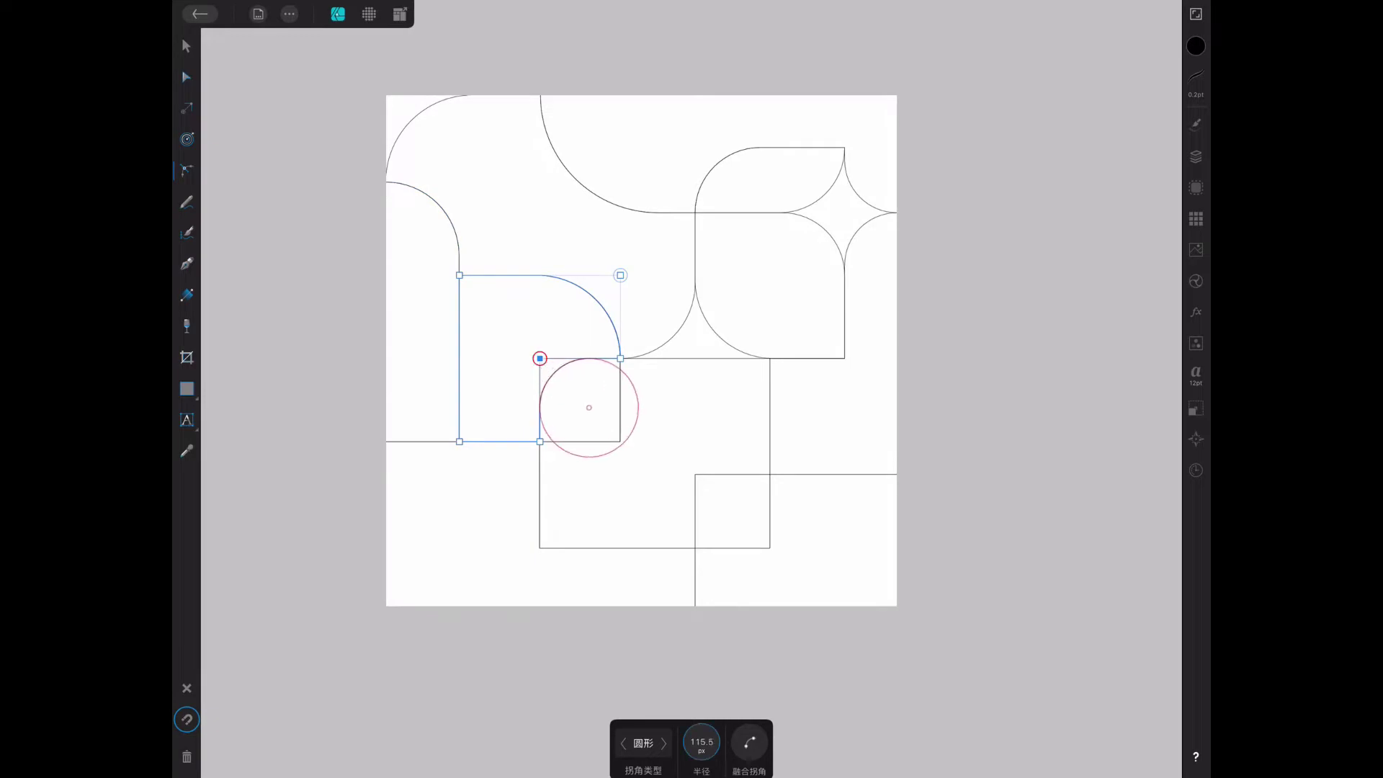
left_click(580, 399)
mouse_move(540, 358)
left_mouse_down()
mouse_move(589, 408)
mouse_move(578, 399)
left_mouse_up()
left_click(1008, 576)
left_click(580, 400)
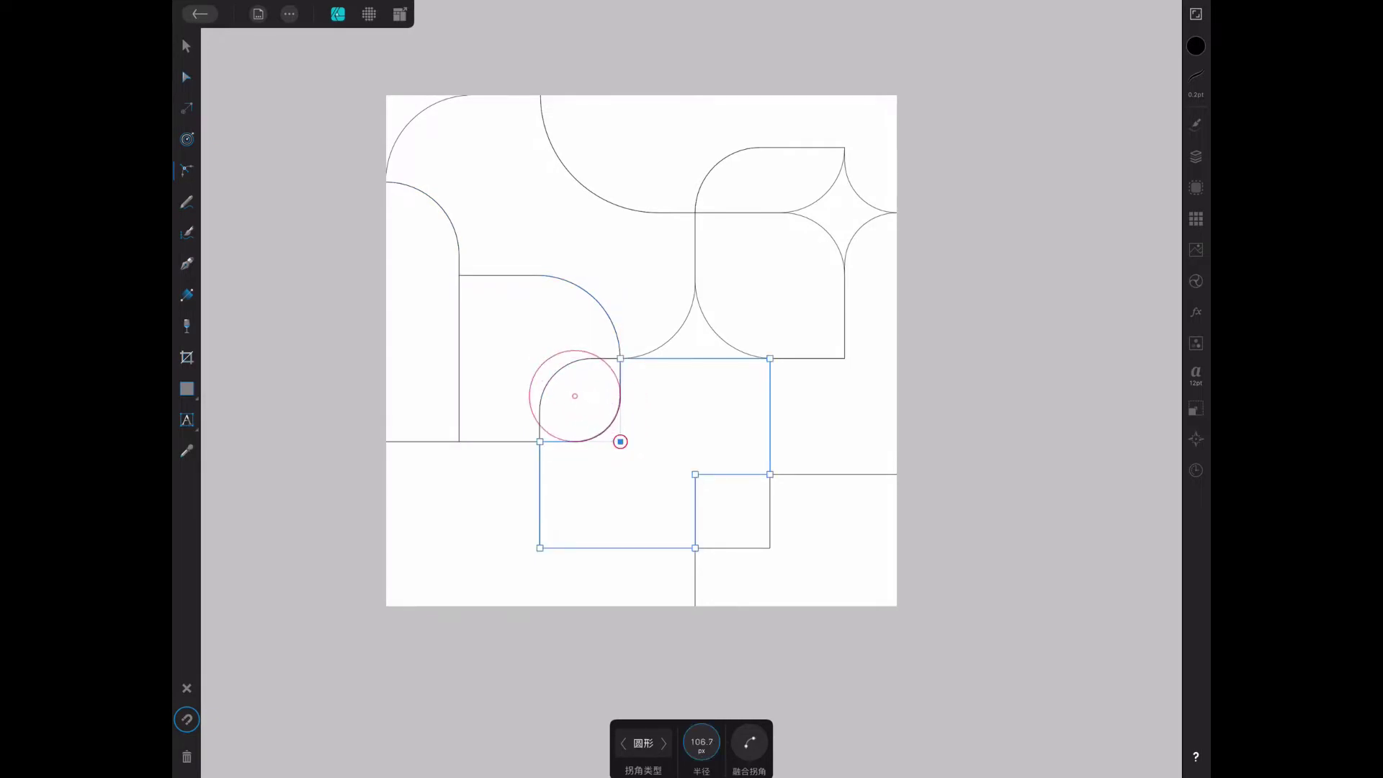
left_click(1009, 577)
Sweep the bottom-left L-shape and central shape into large quarter-circle arcs, undoing one unwanted rounding.
left_click(505, 577)
left_click_drag(386, 441, 444, 500)
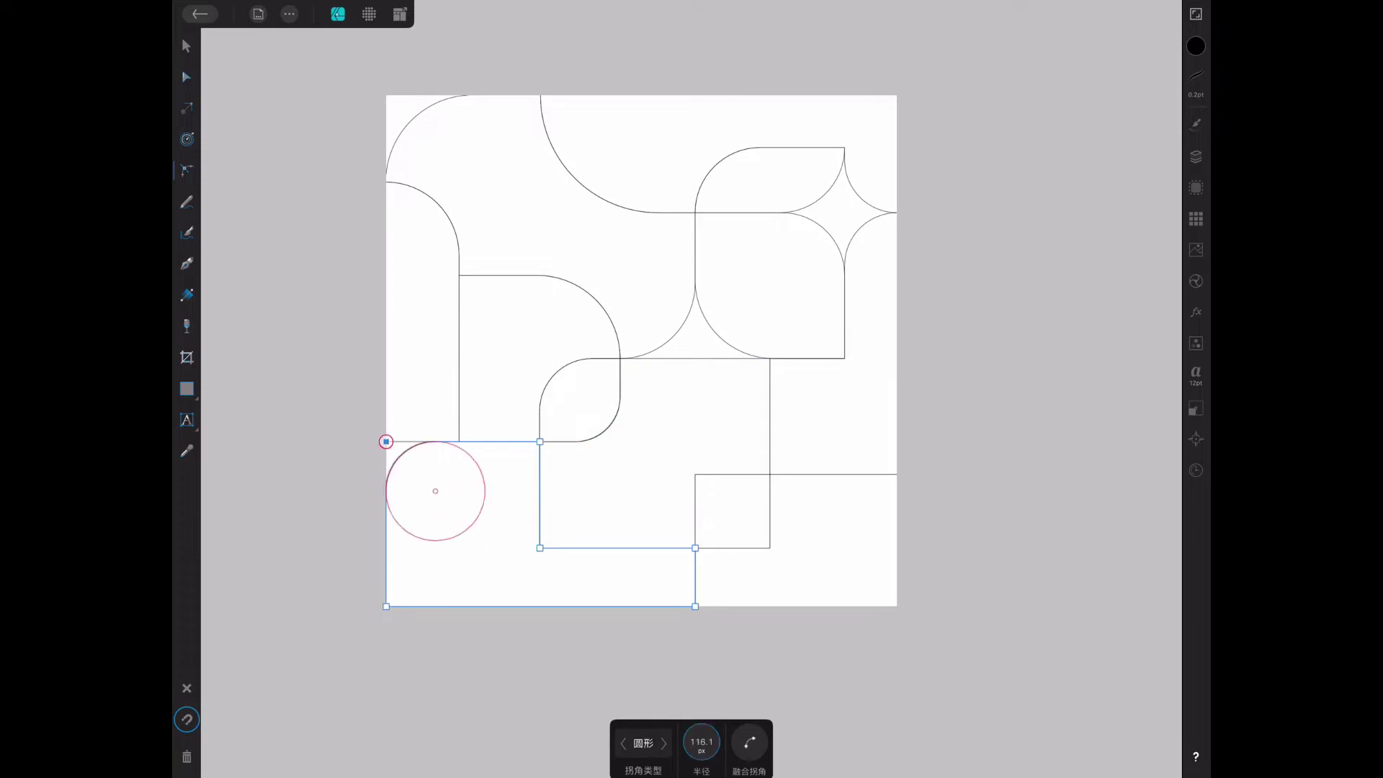
left_click_drag(540, 441, 433, 548)
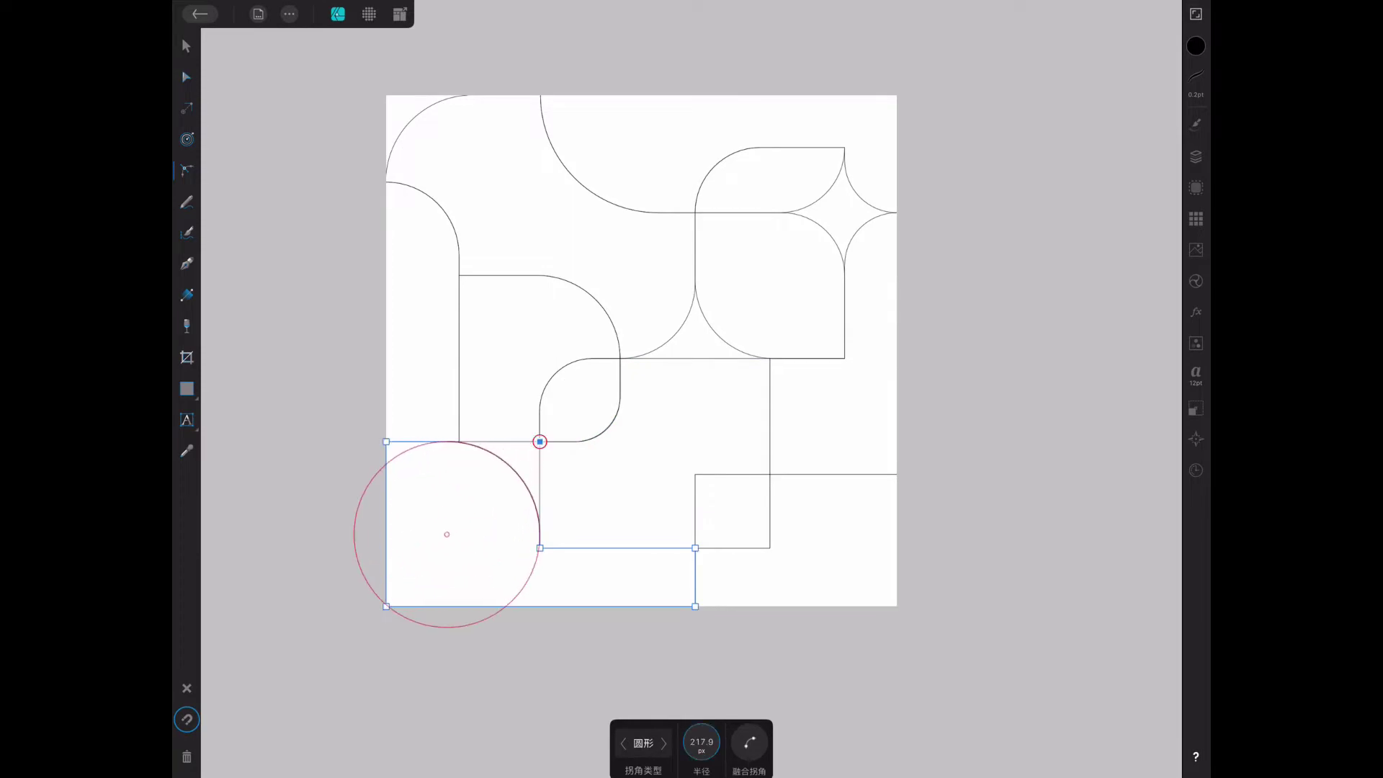
key("ctrl+z")
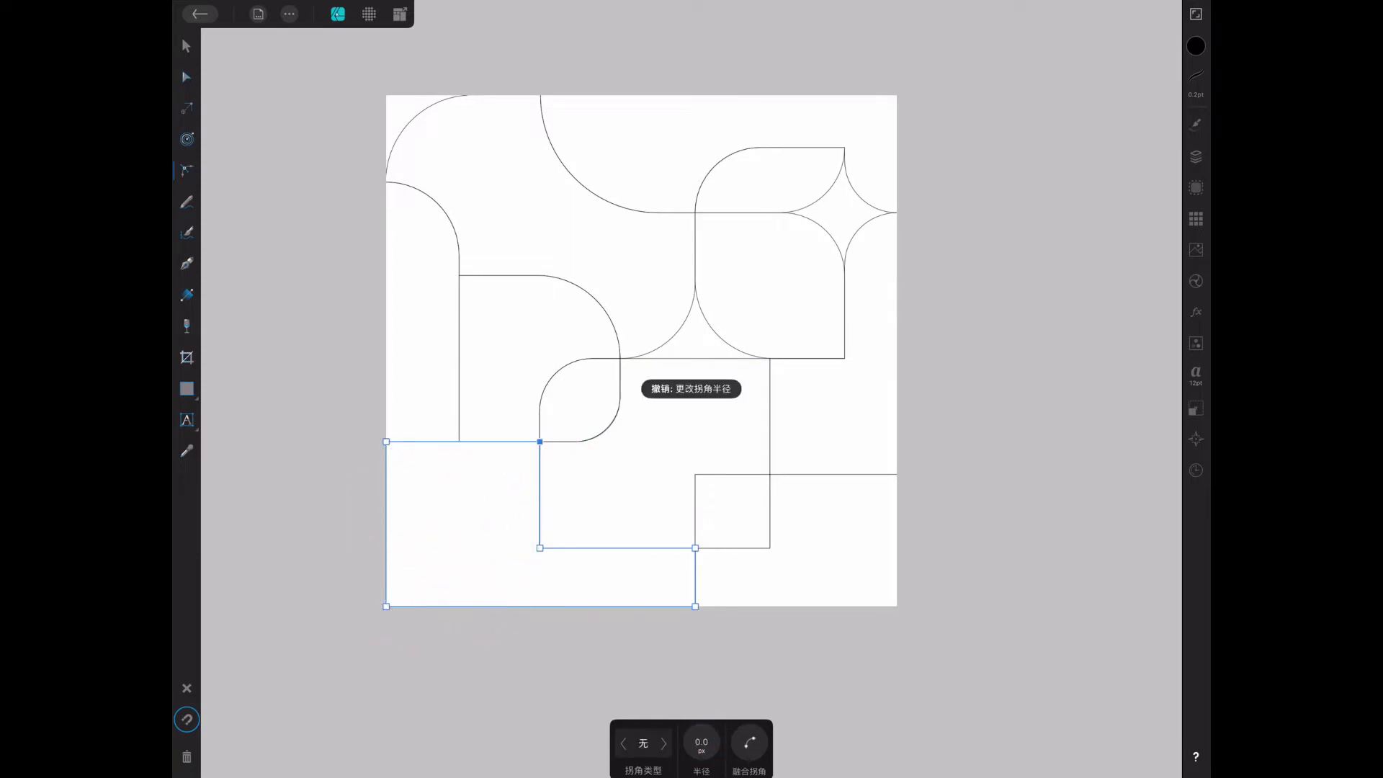
left_click_drag(386, 441, 459, 514)
left_click_drag(540, 441, 466, 514)
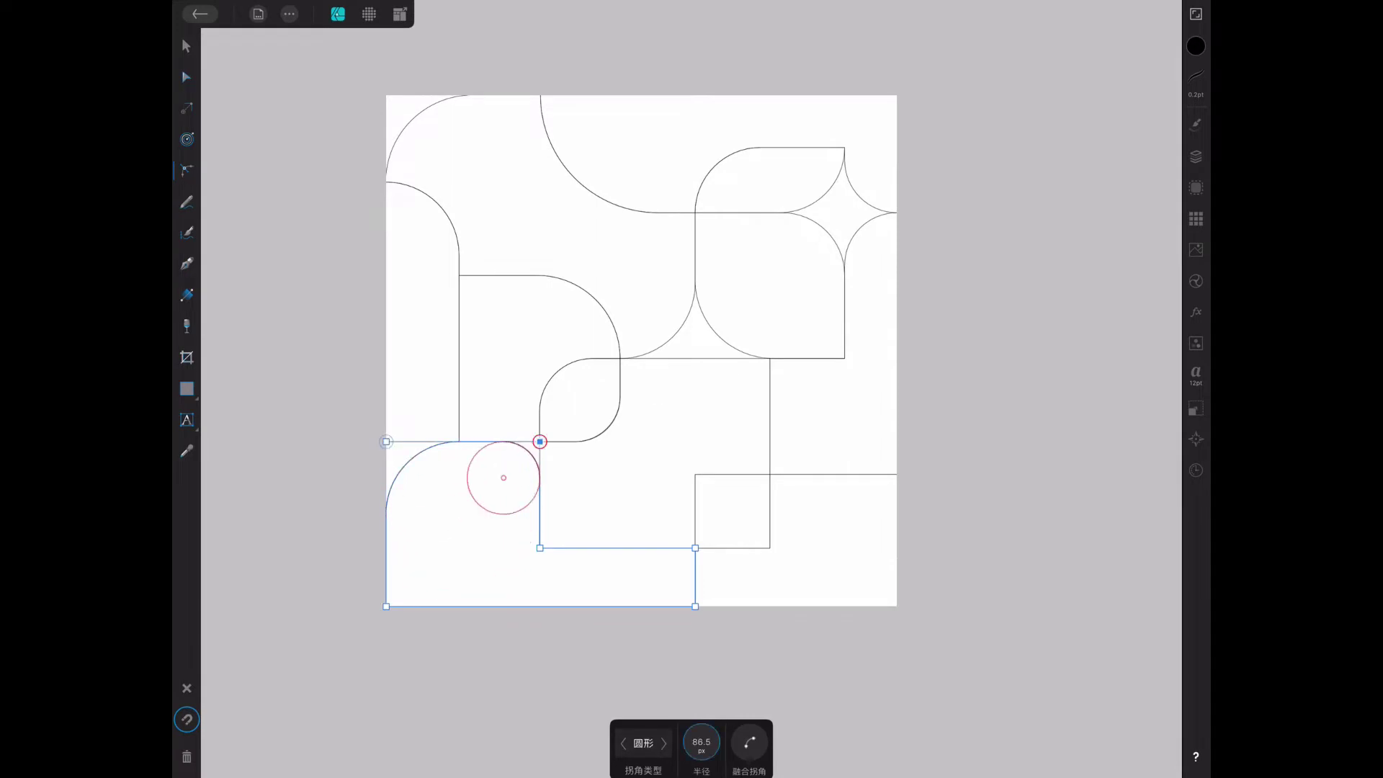
left_click_drag(540, 548, 646, 441)
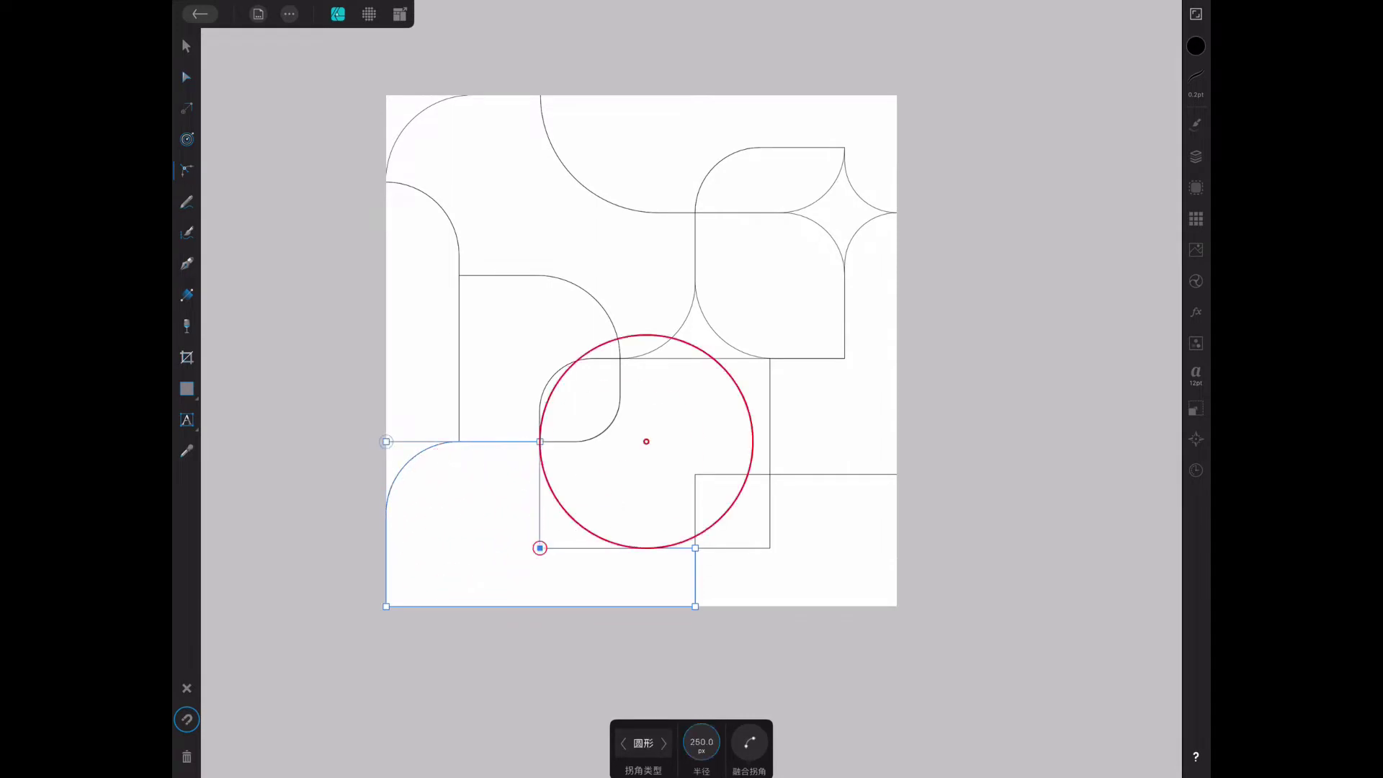
left_click(539, 595)
left_click_drag(386, 441, 539, 595)
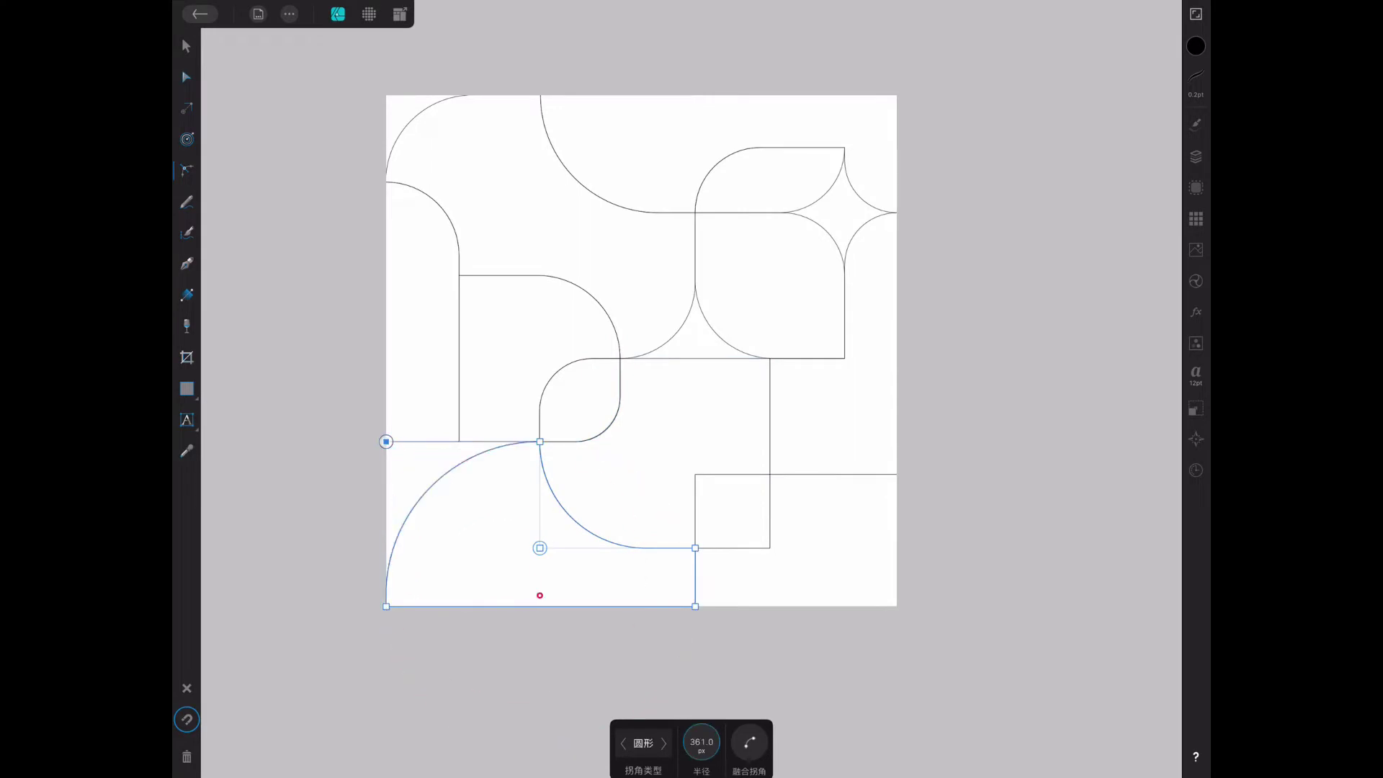
left_click(540, 595)
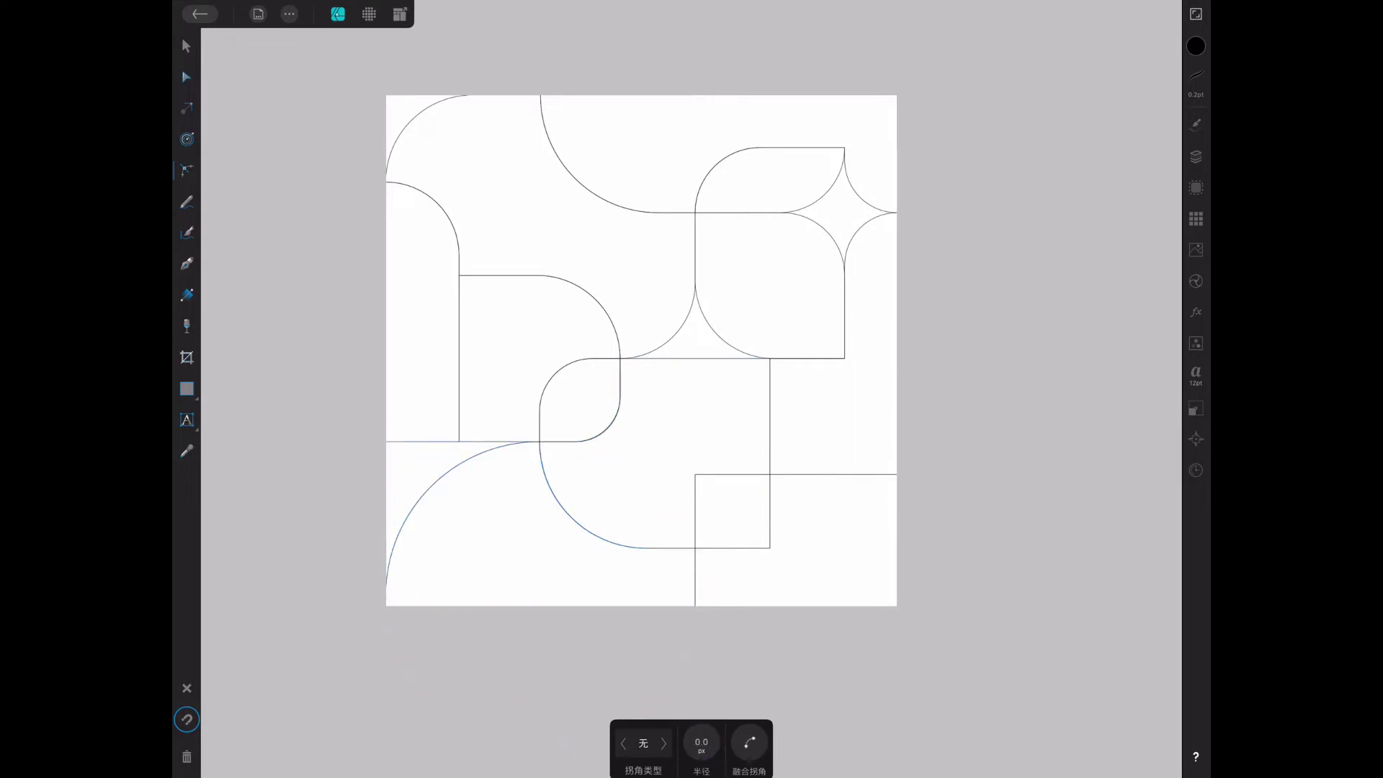
left_click(422, 310)
Round the left strip's lower corner, the bottom-right rectangle's corner and the small lower square's top-left corner.
left_click_drag(386, 441, 459, 368)
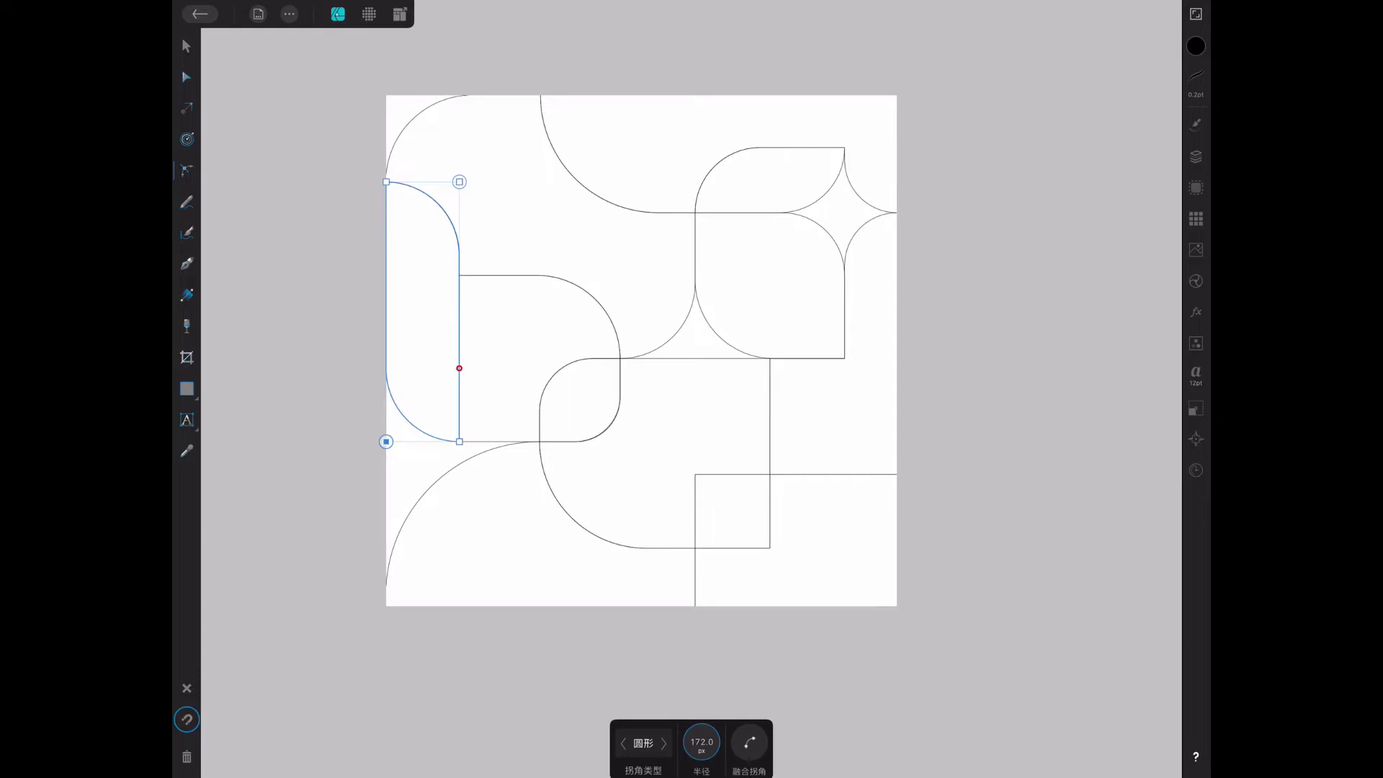
left_click(732, 512)
left_click(832, 576)
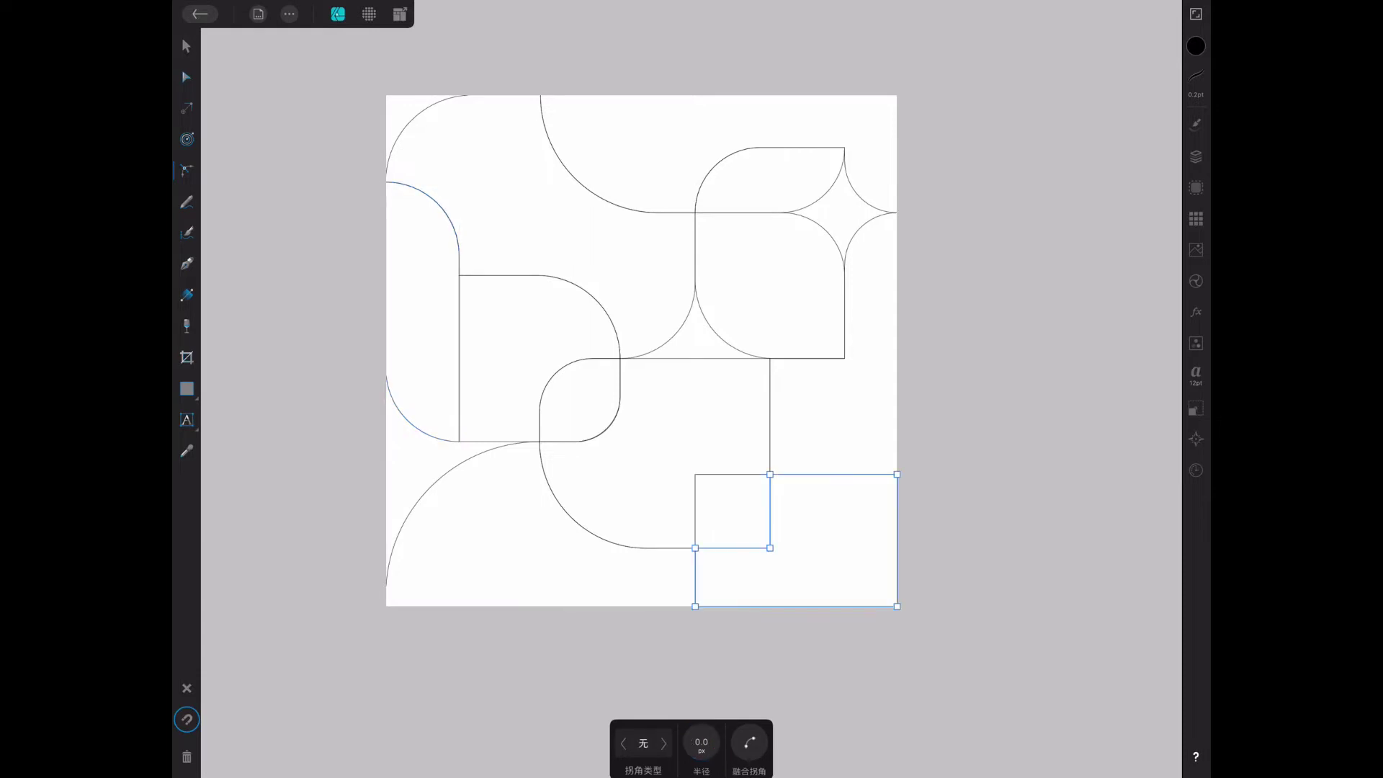
left_click_drag(897, 606, 820, 529)
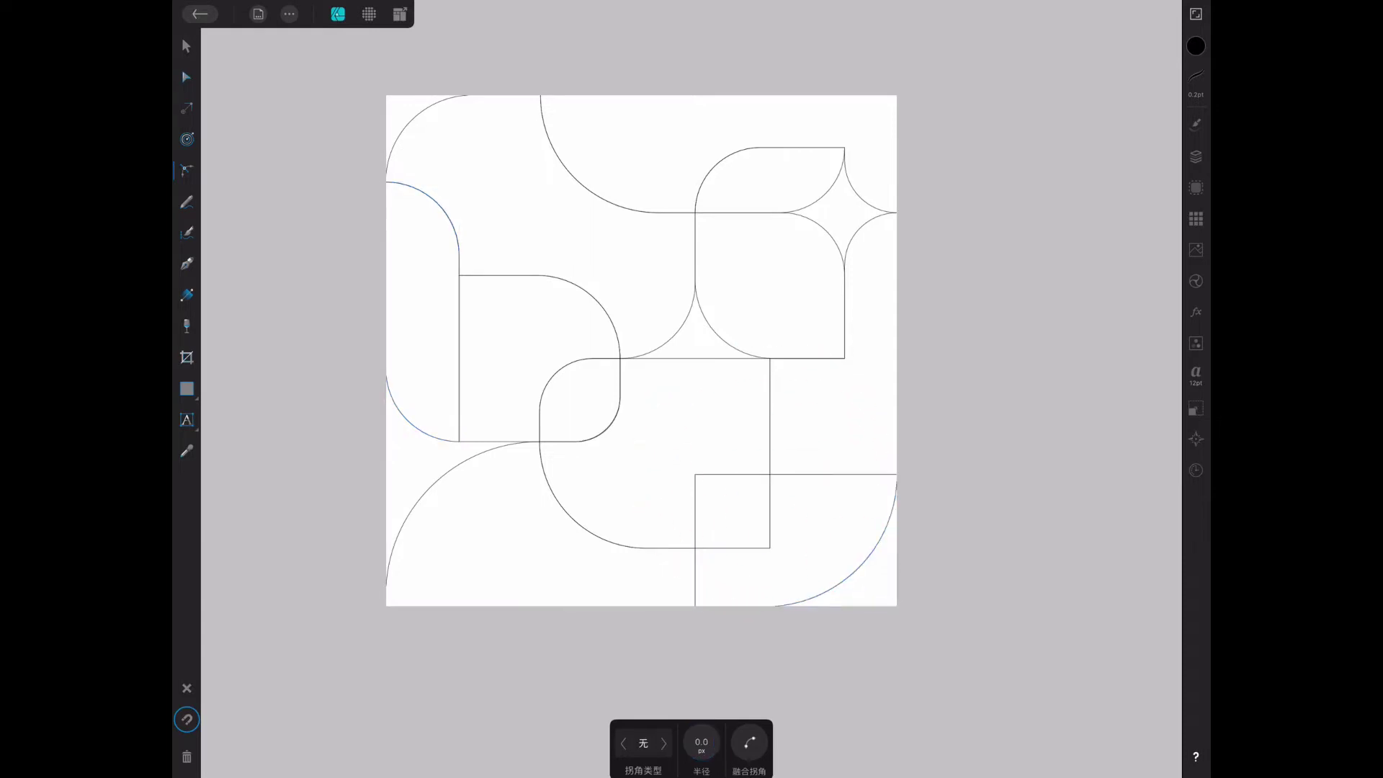
left_click(691, 418)
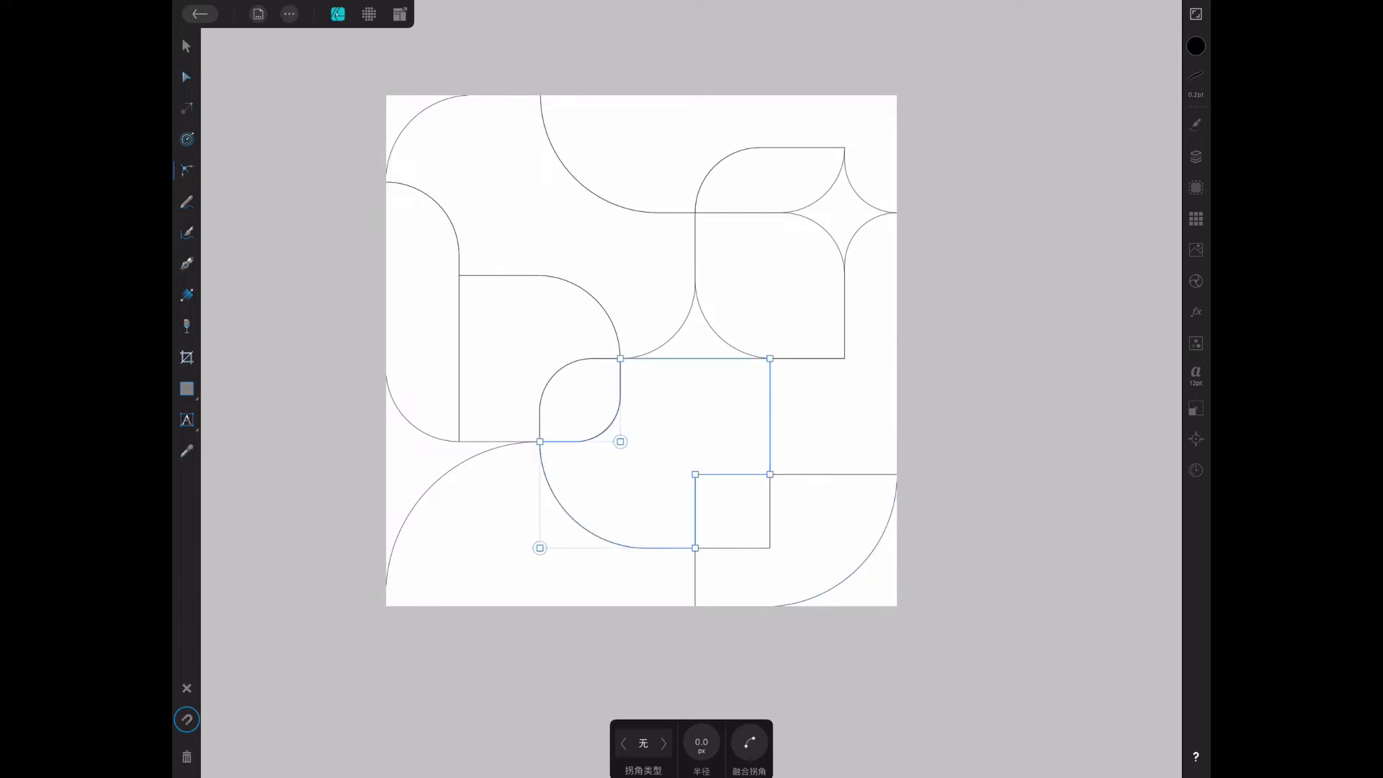
left_click(723, 502)
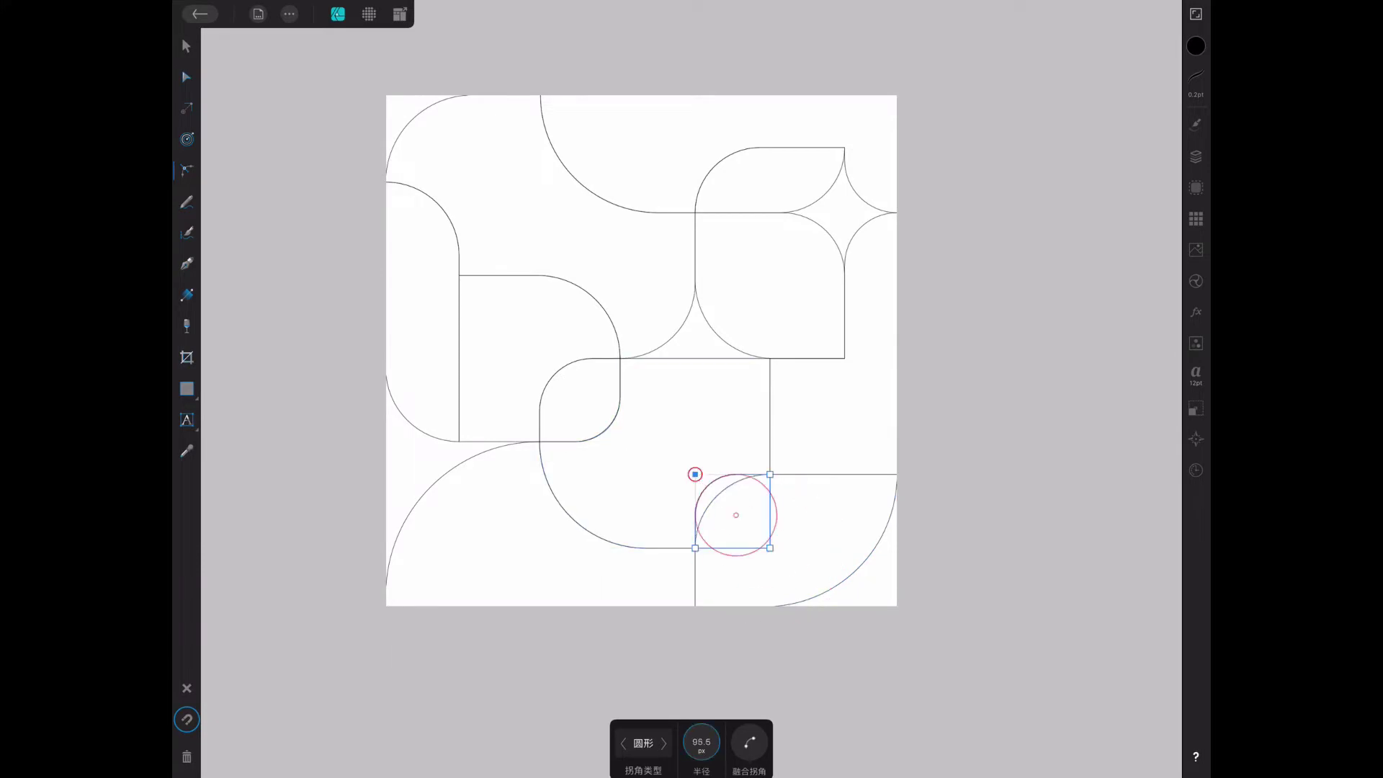
left_click_drag(694, 474, 736, 510)
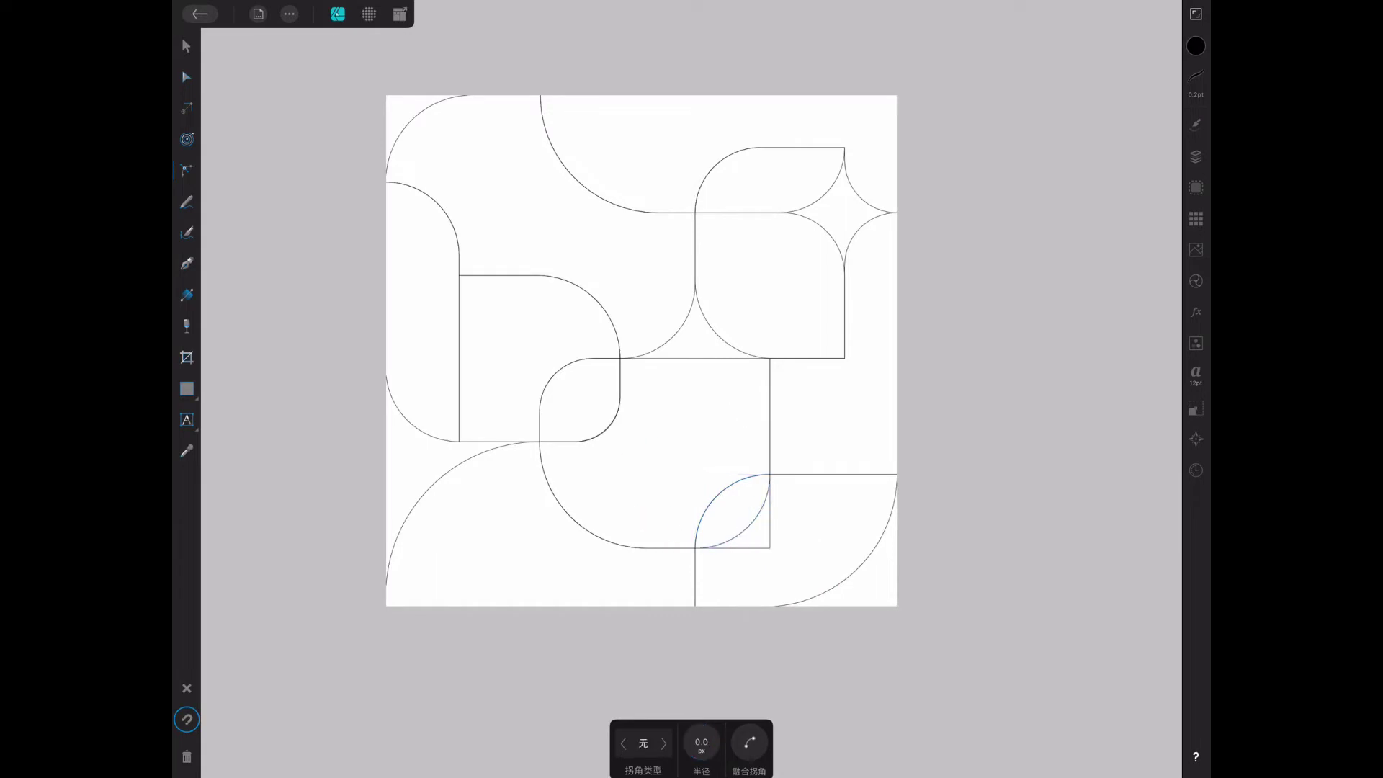
left_click(807, 569)
left_click(1008, 360)
Curve the central shape's top-left and top-right corners (about 113 px) into a hump after undoing a first try.
left_click(692, 447)
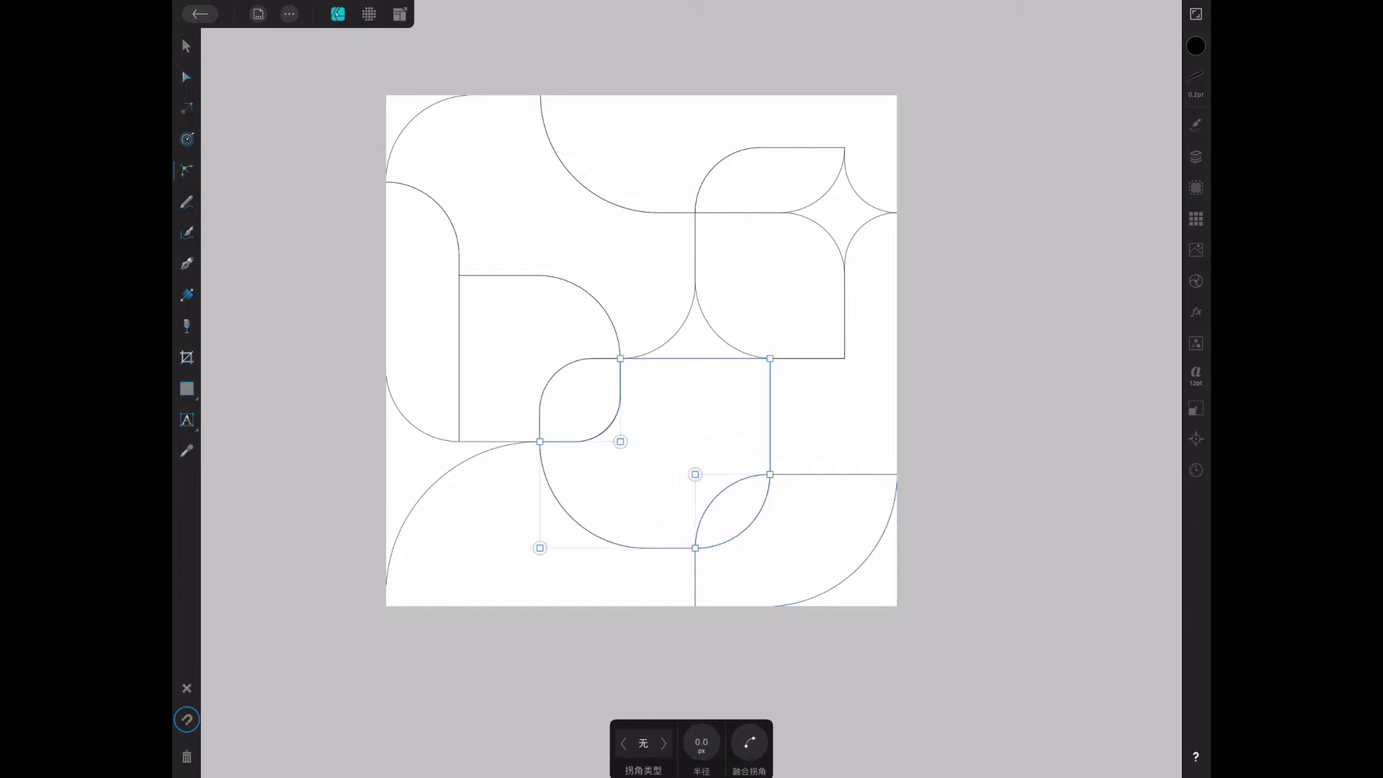
left_click_drag(768, 358, 656, 471)
left_click(1009, 360)
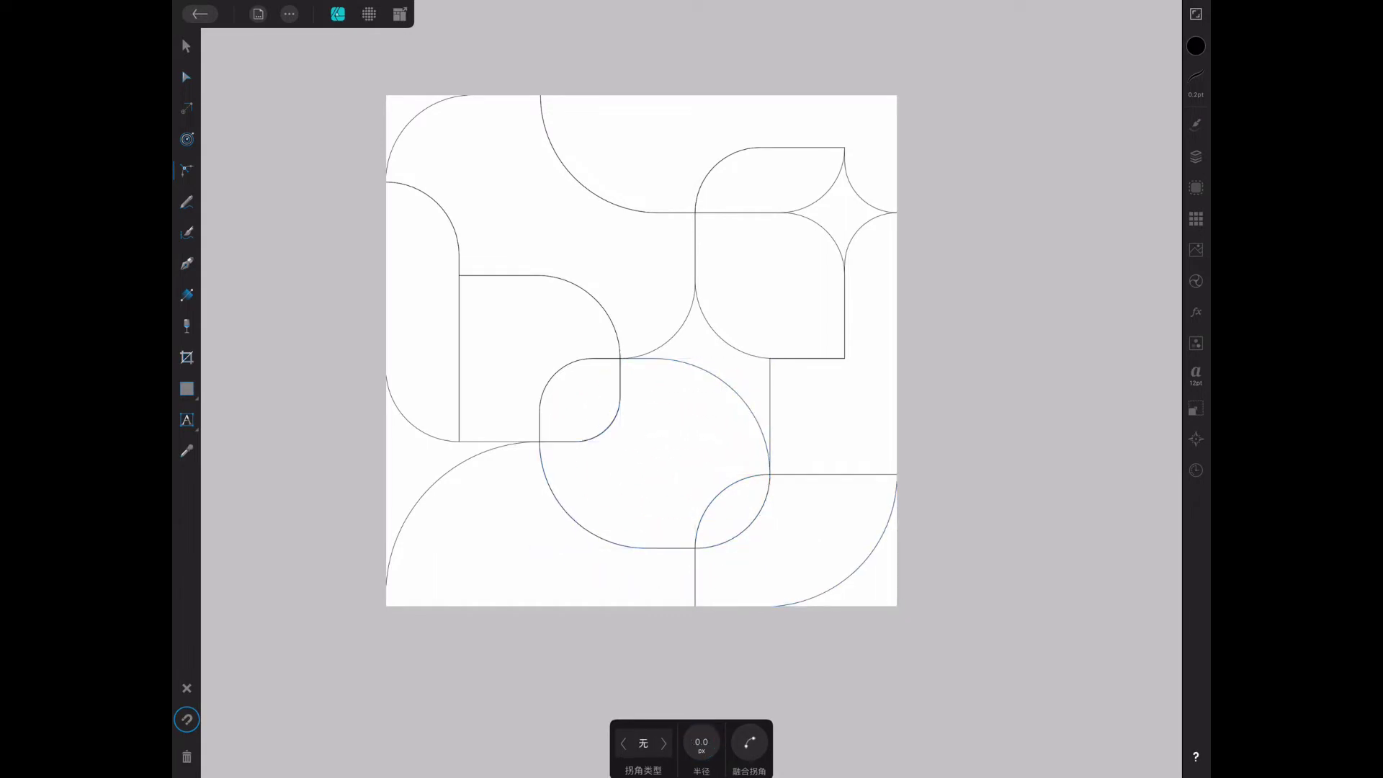
key("ctrl+z")
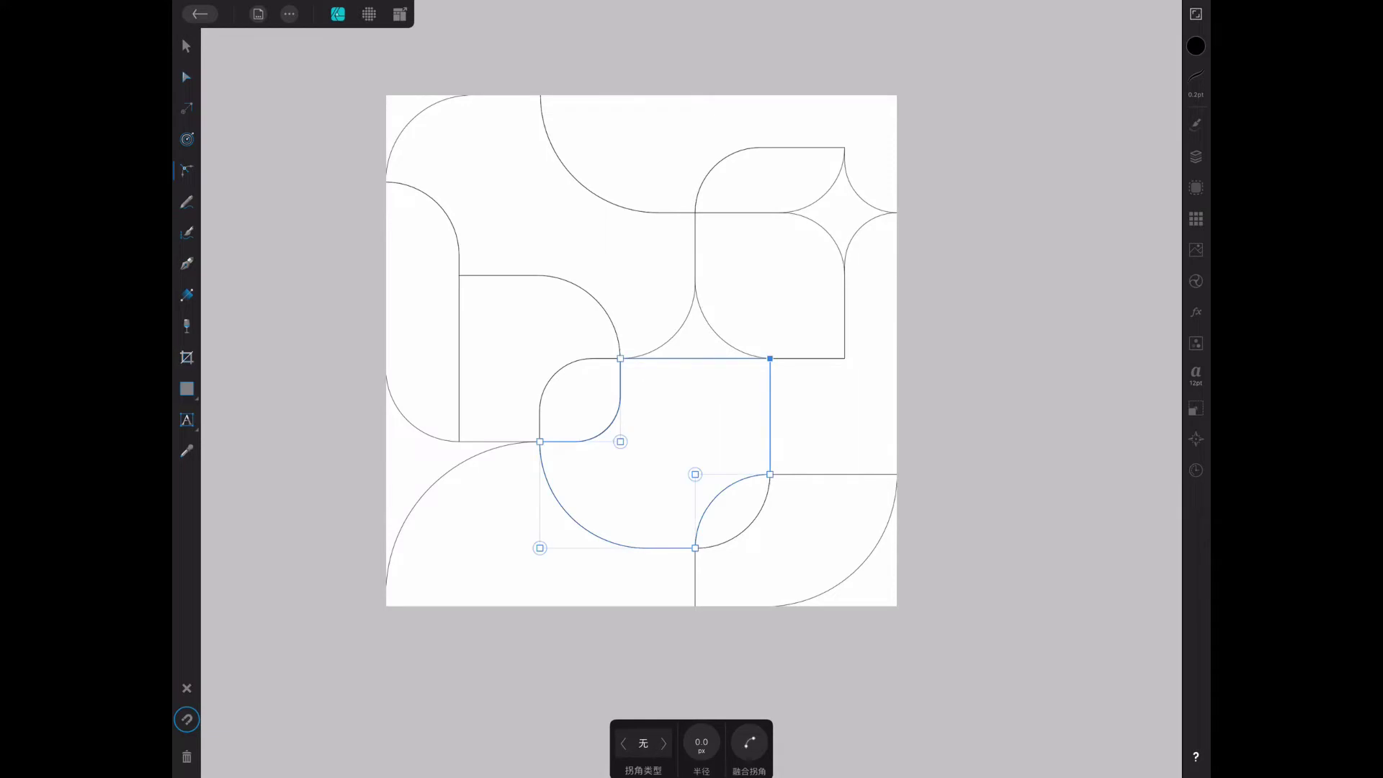
left_click_drag(620, 358, 703, 441)
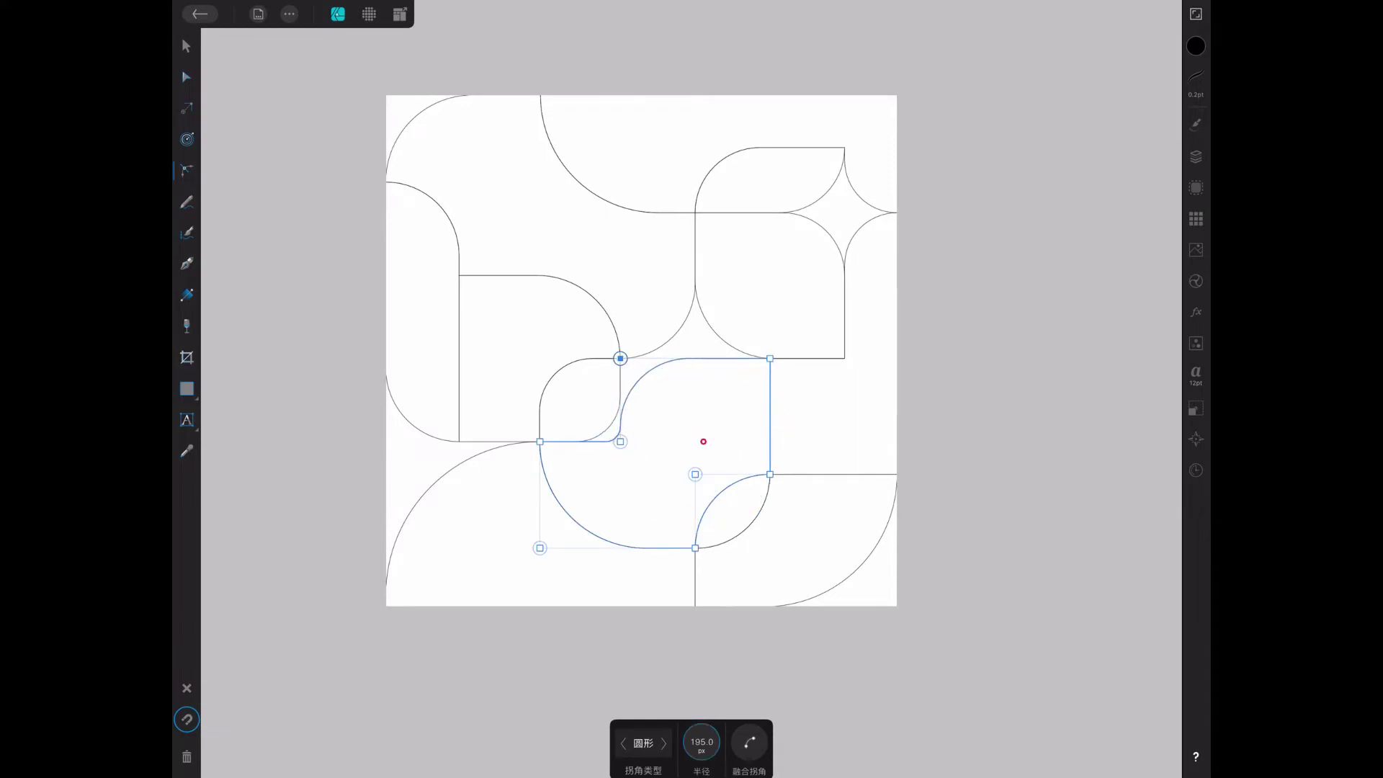
left_click(620, 441)
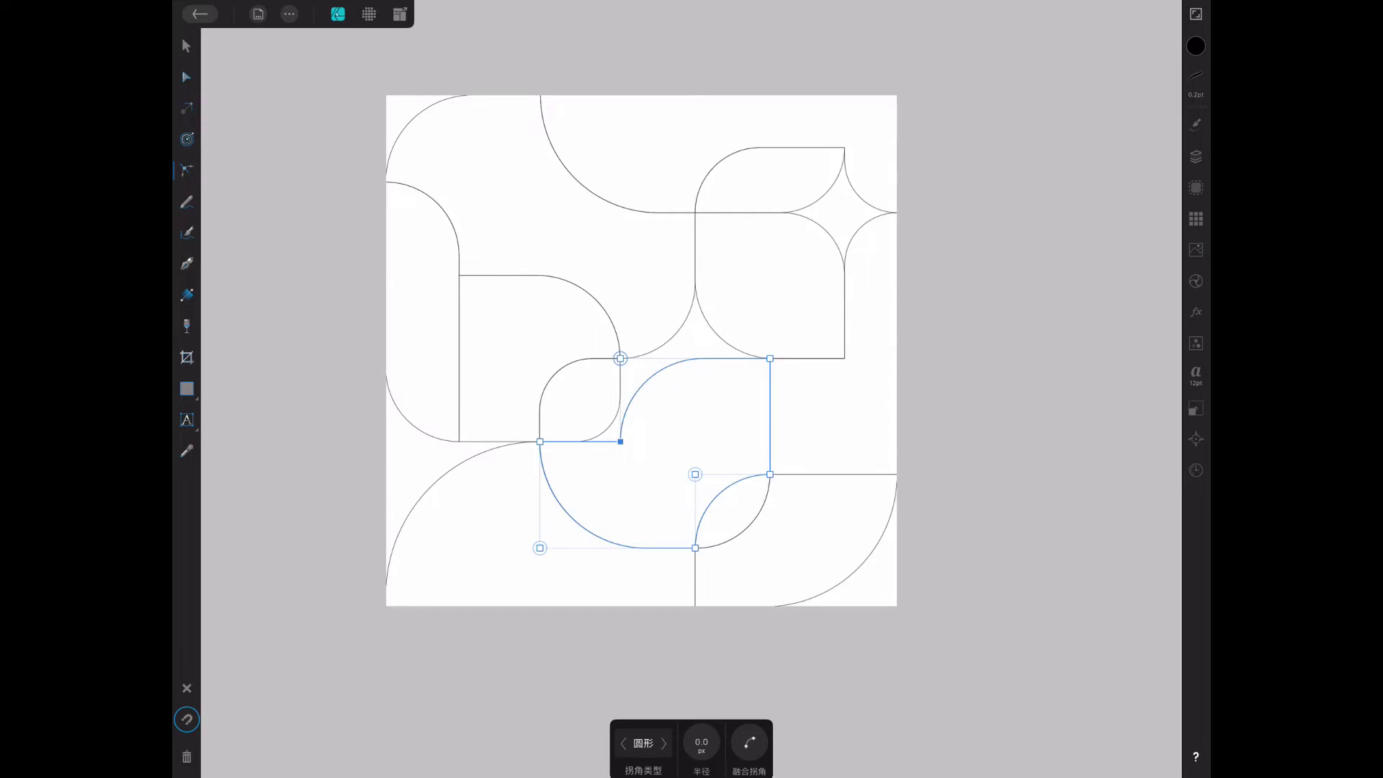
left_click_drag(770, 358, 753, 375)
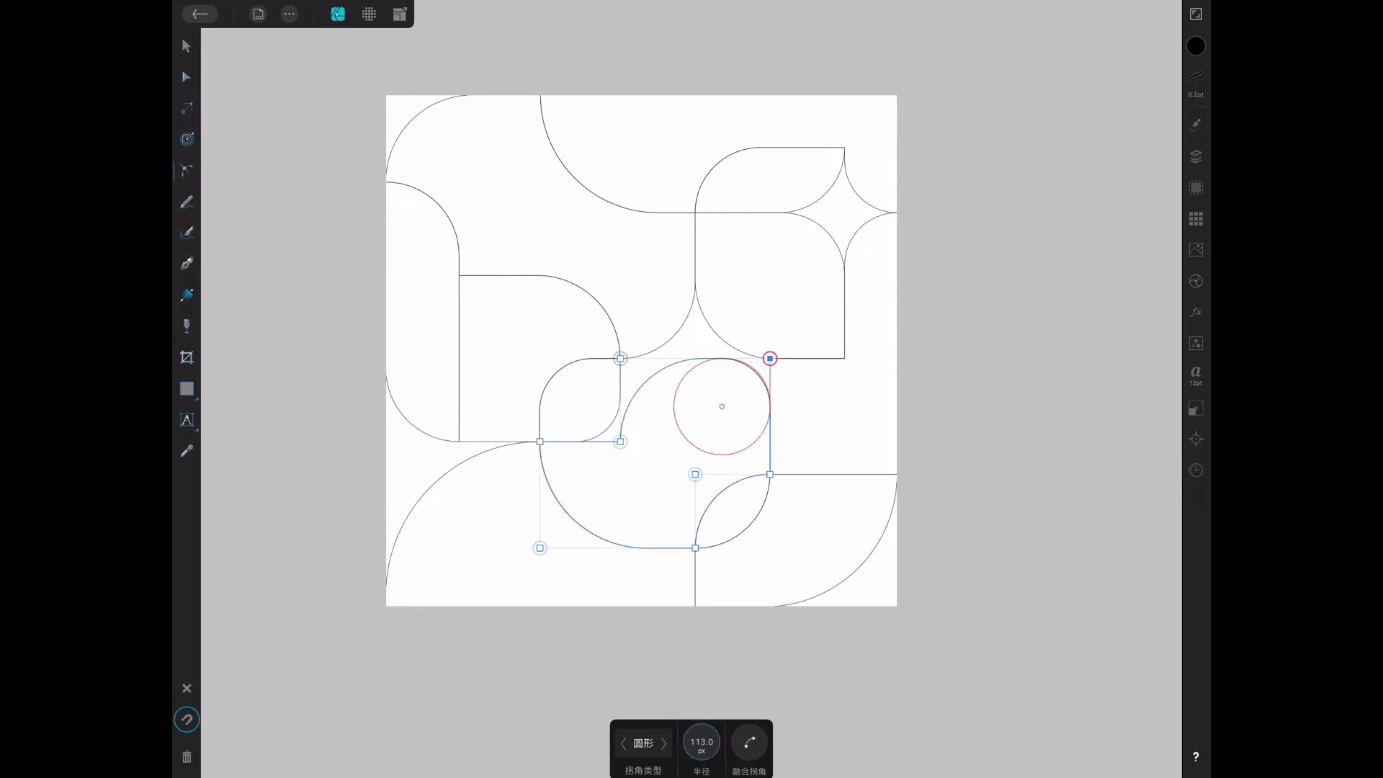
left_click(833, 416)
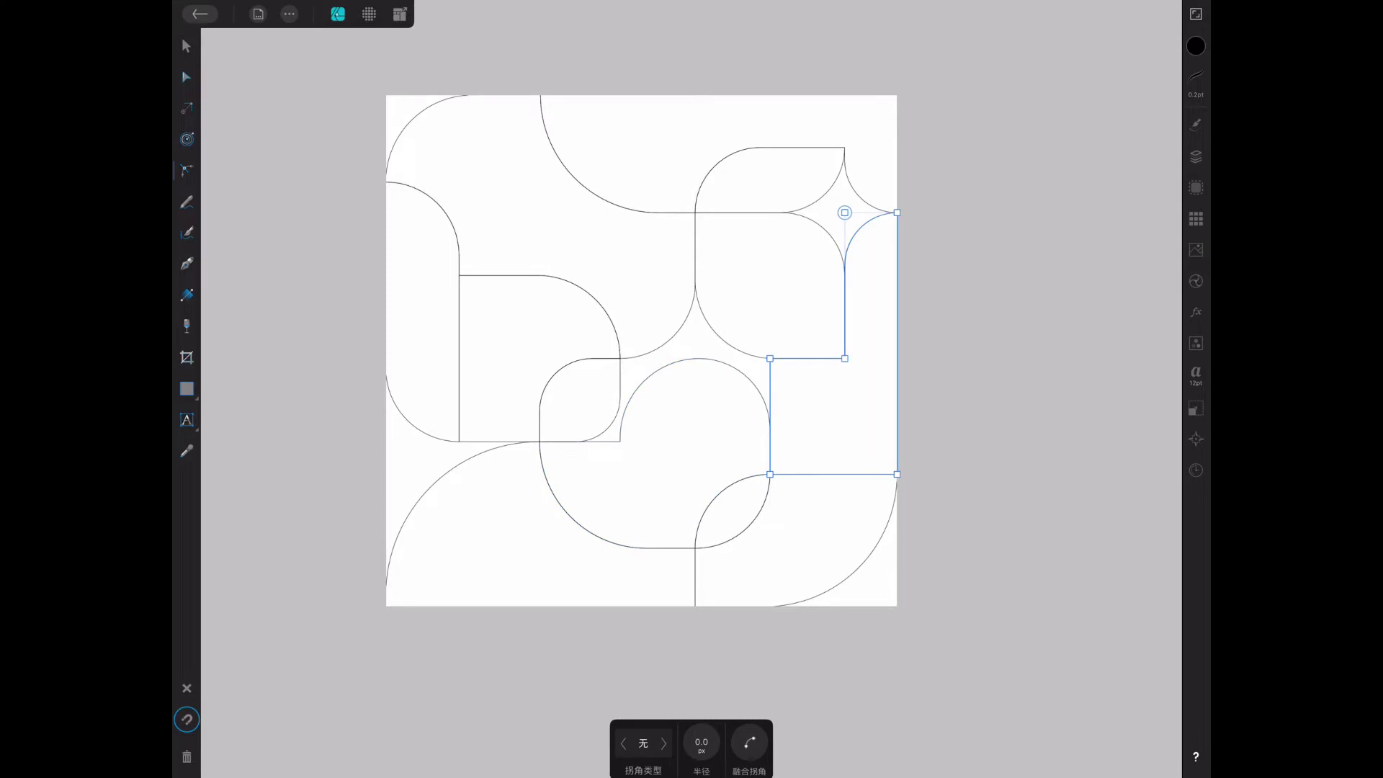
Round the bottom-left corner of the right-hand L-shaped piece into an arc.
left_click(1196, 312)
left_click_drag(770, 474, 790, 454)
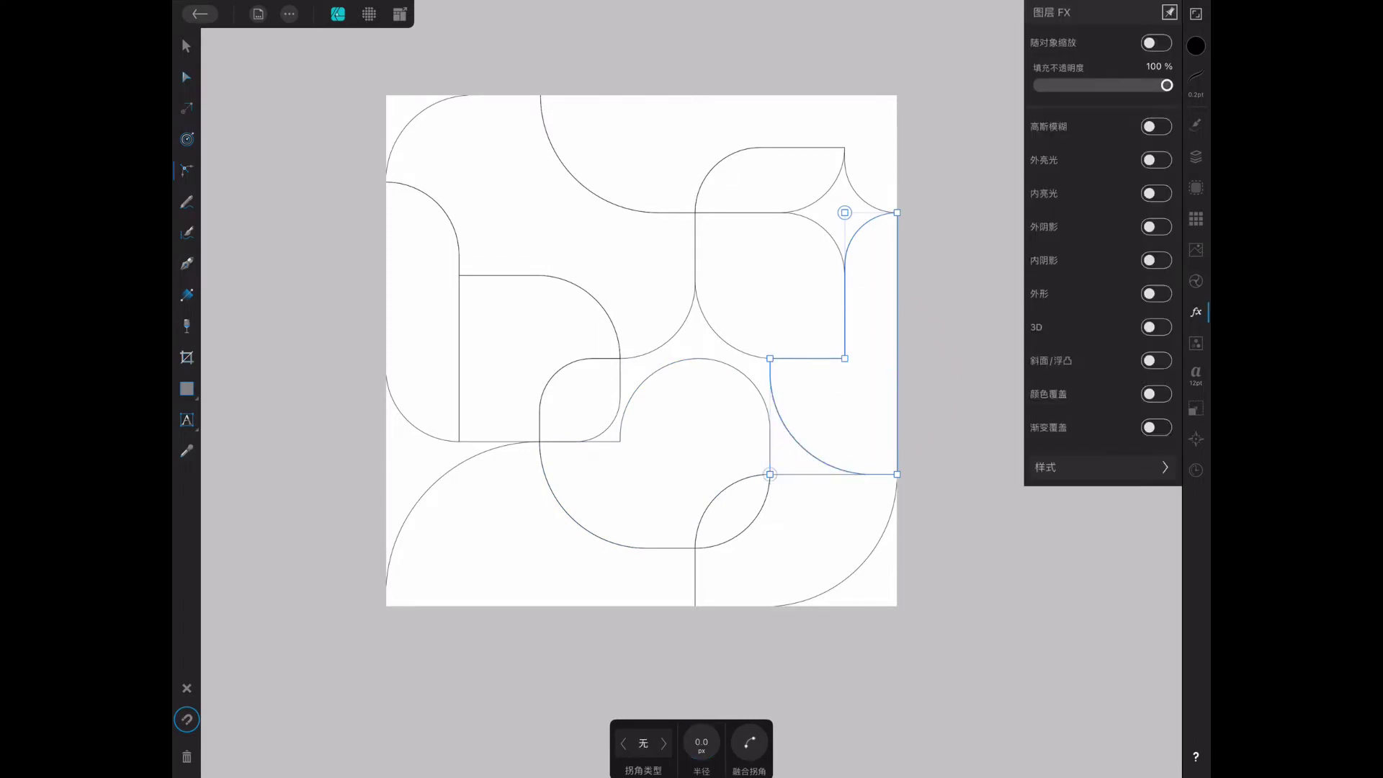
key("Escape")
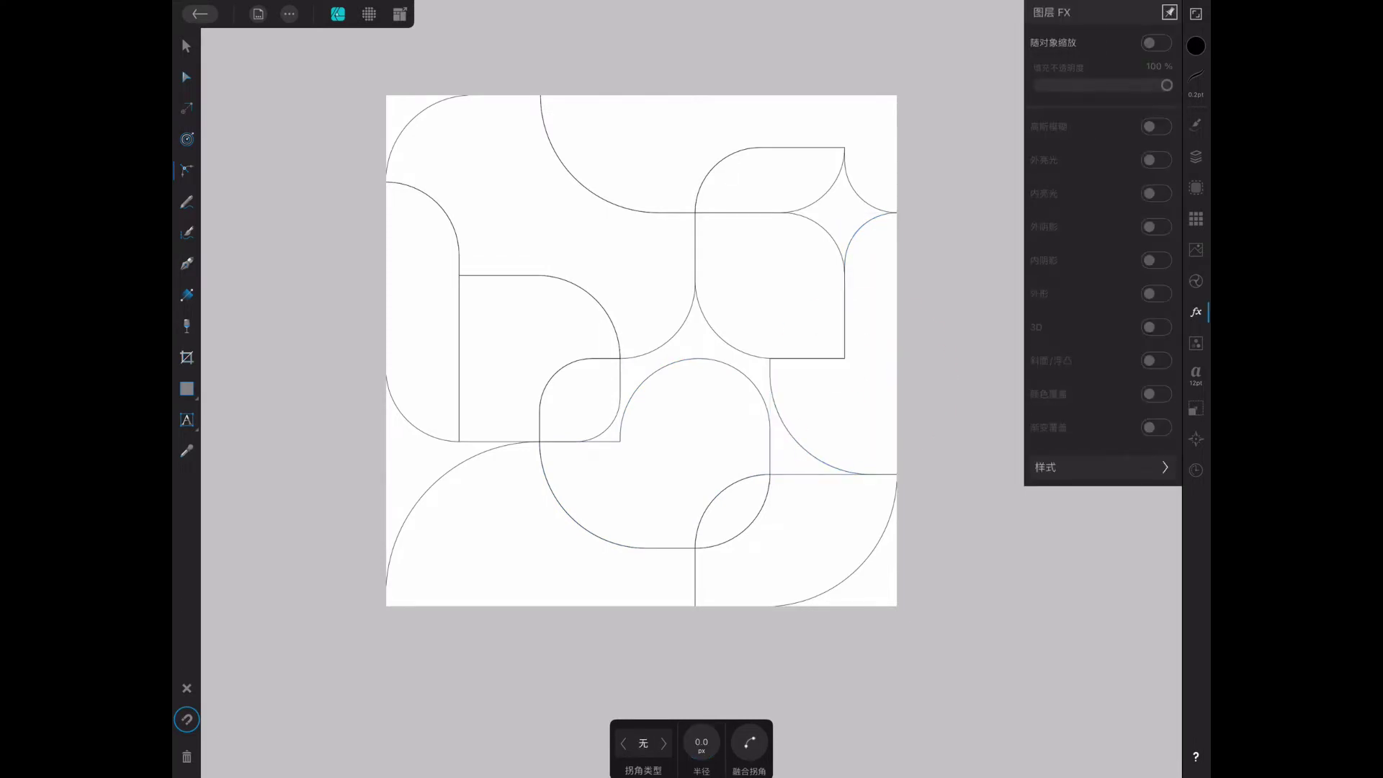
left_click(833, 417)
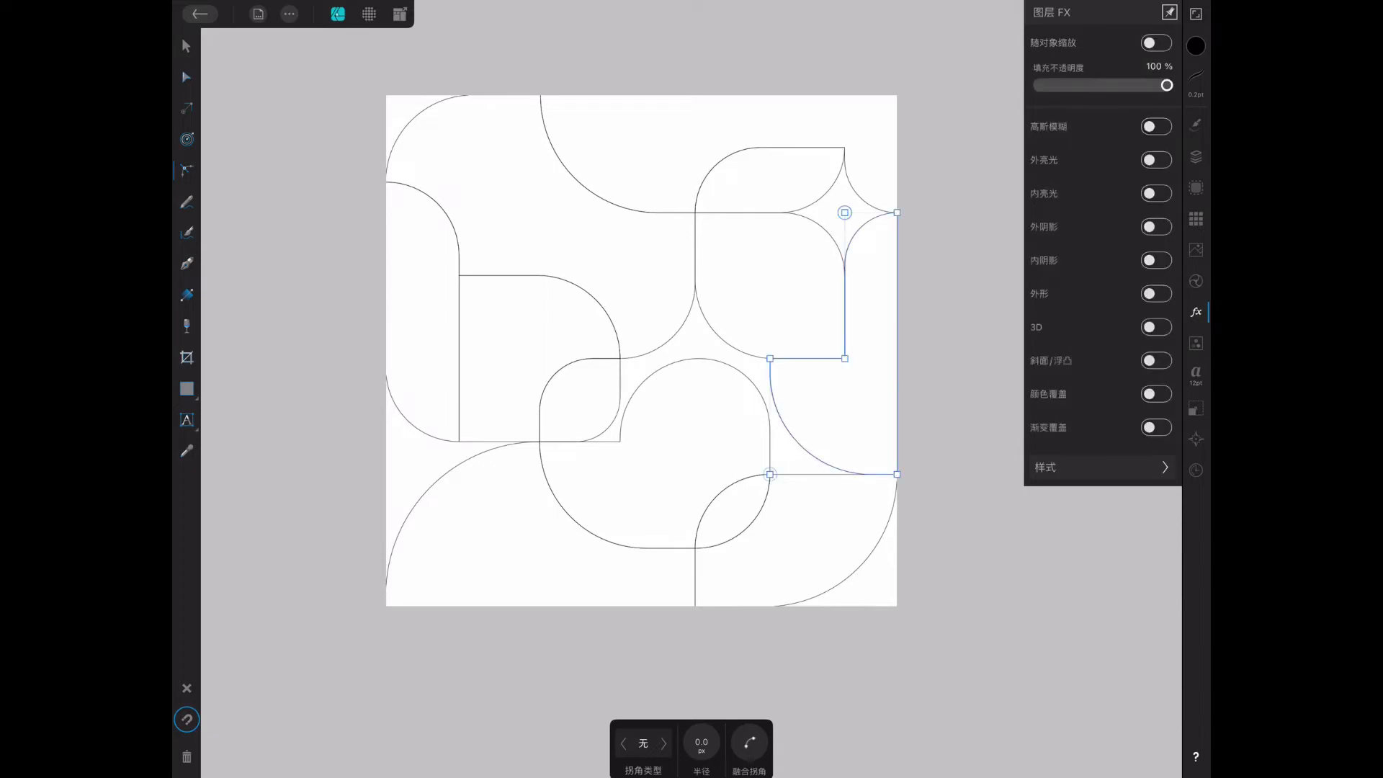
key("Escape")
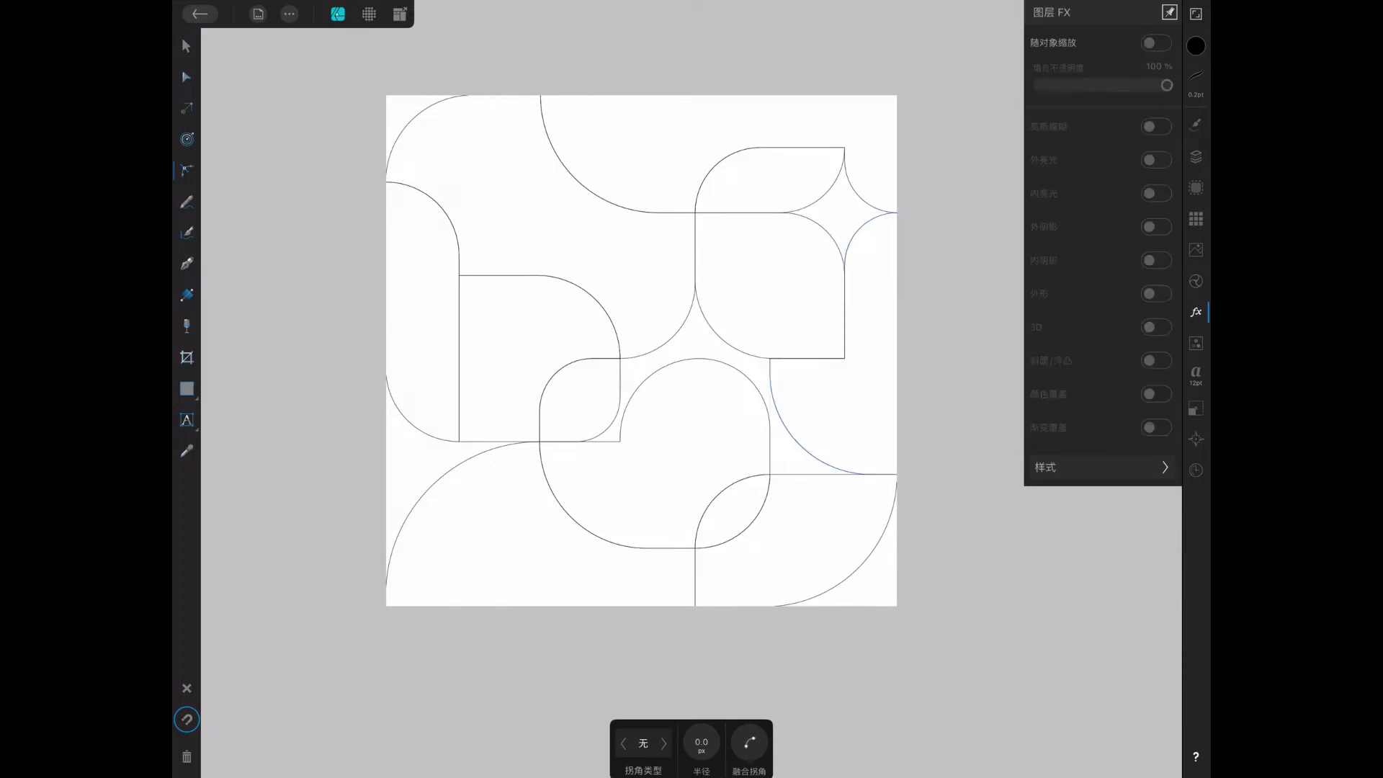
left_click(187, 389)
Add a full-artboard background rectangle at the bottom of the layer stack, filled cream with no stroke.
left_click_drag(386, 94, 897, 607)
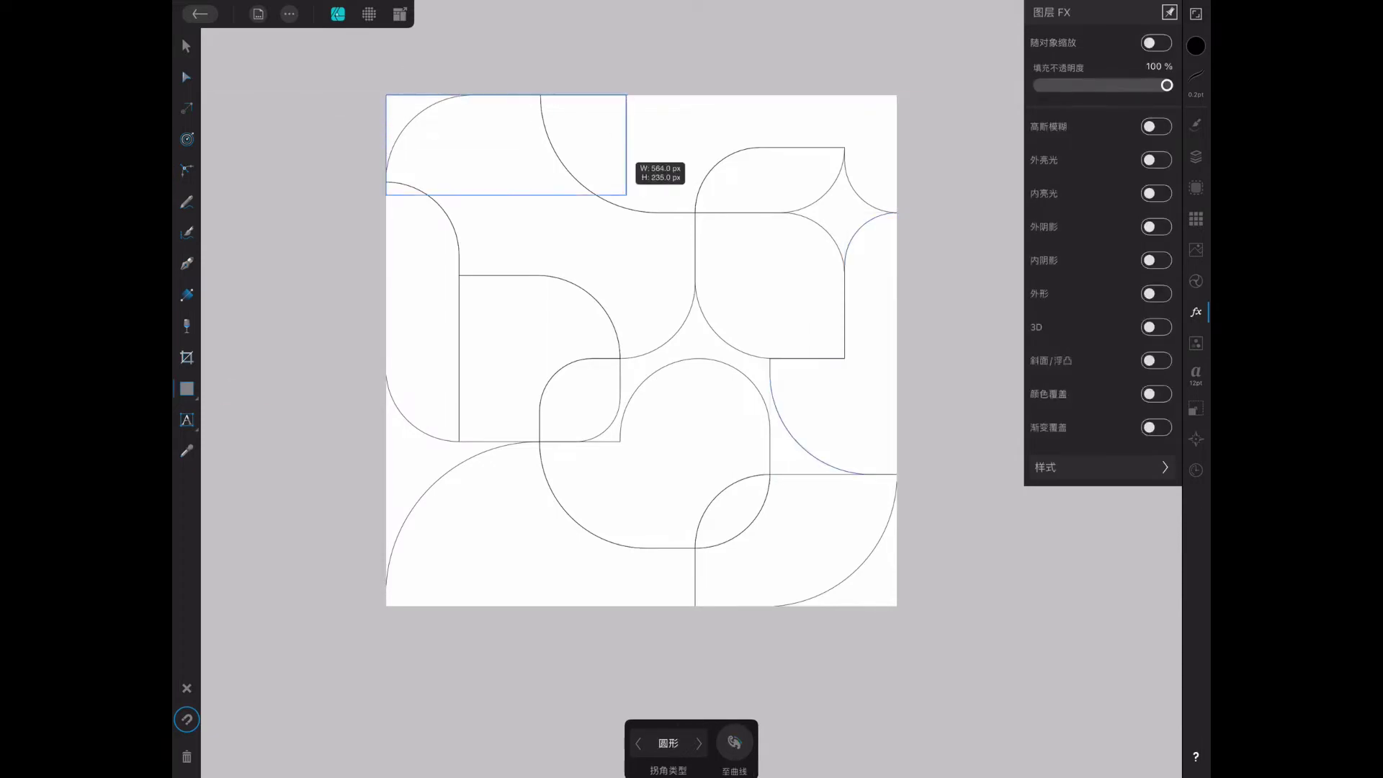
left_click(1195, 156)
left_click_drag(1051, 81, 1051, 549)
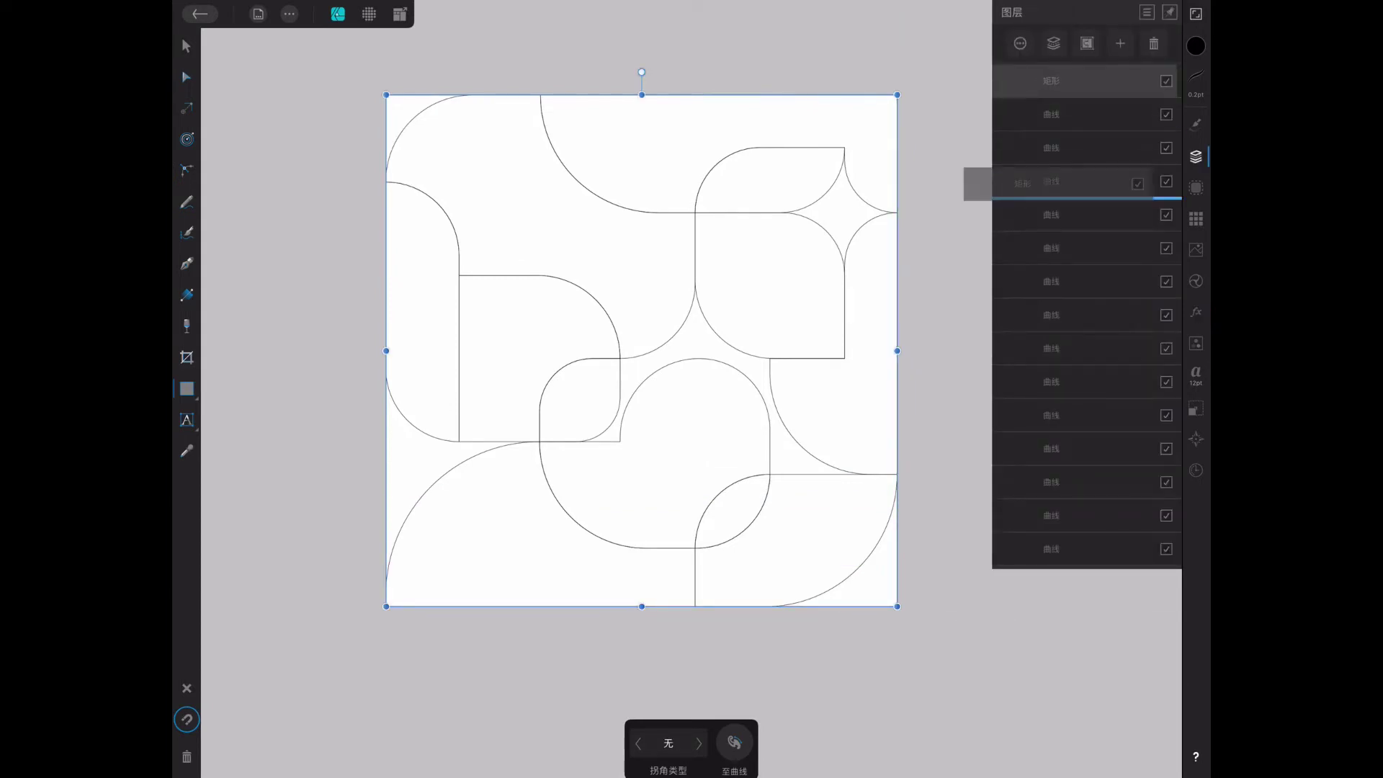
left_click(1196, 157)
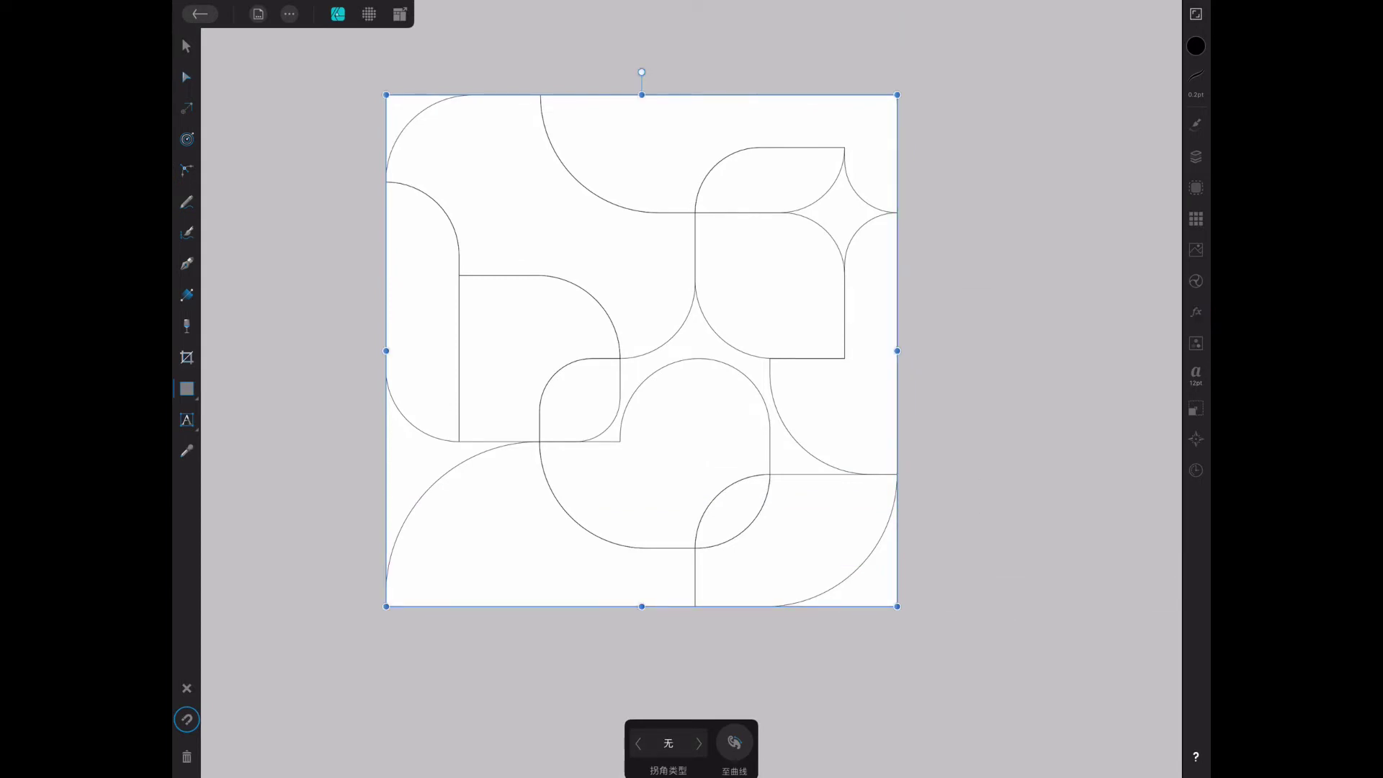
left_click(1196, 46)
left_click(1046, 282)
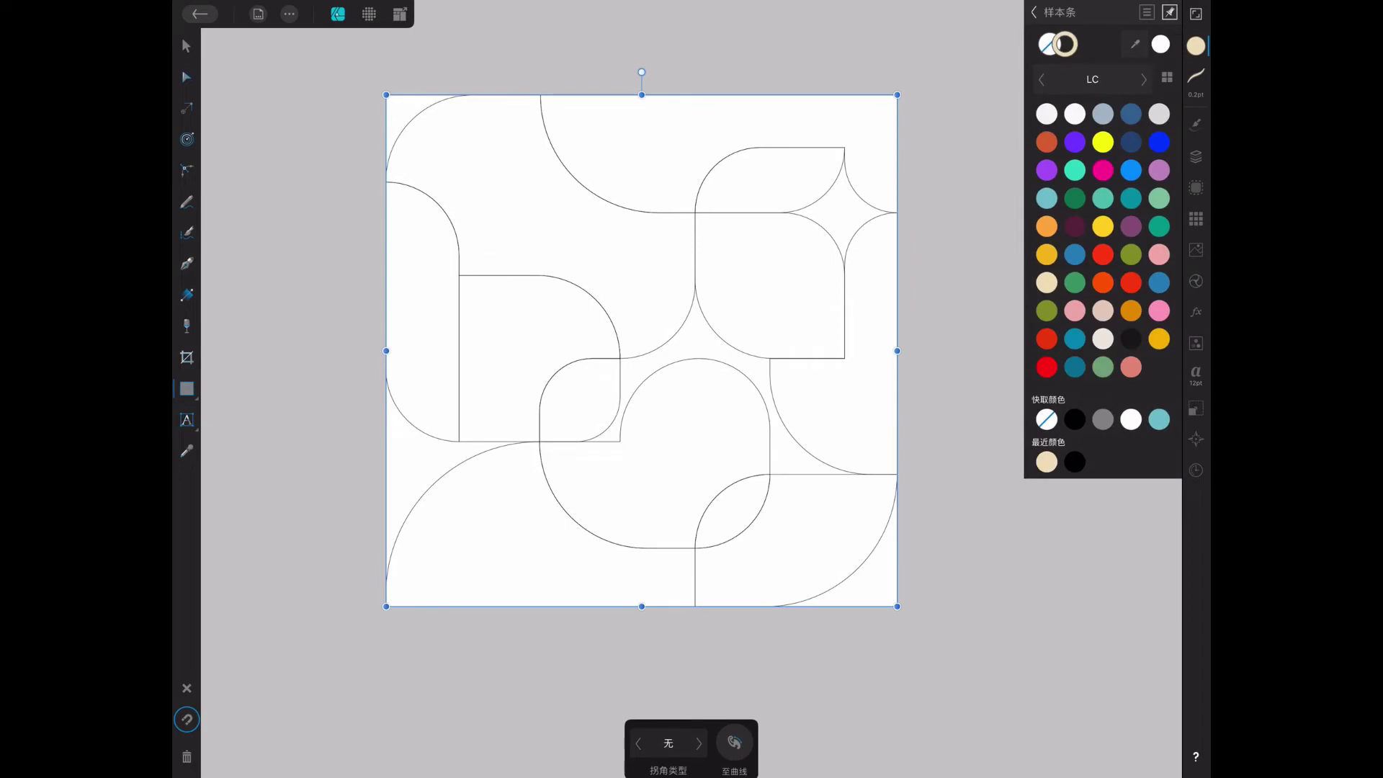
left_click(1046, 44)
left_click(1195, 157)
left_click(1196, 45)
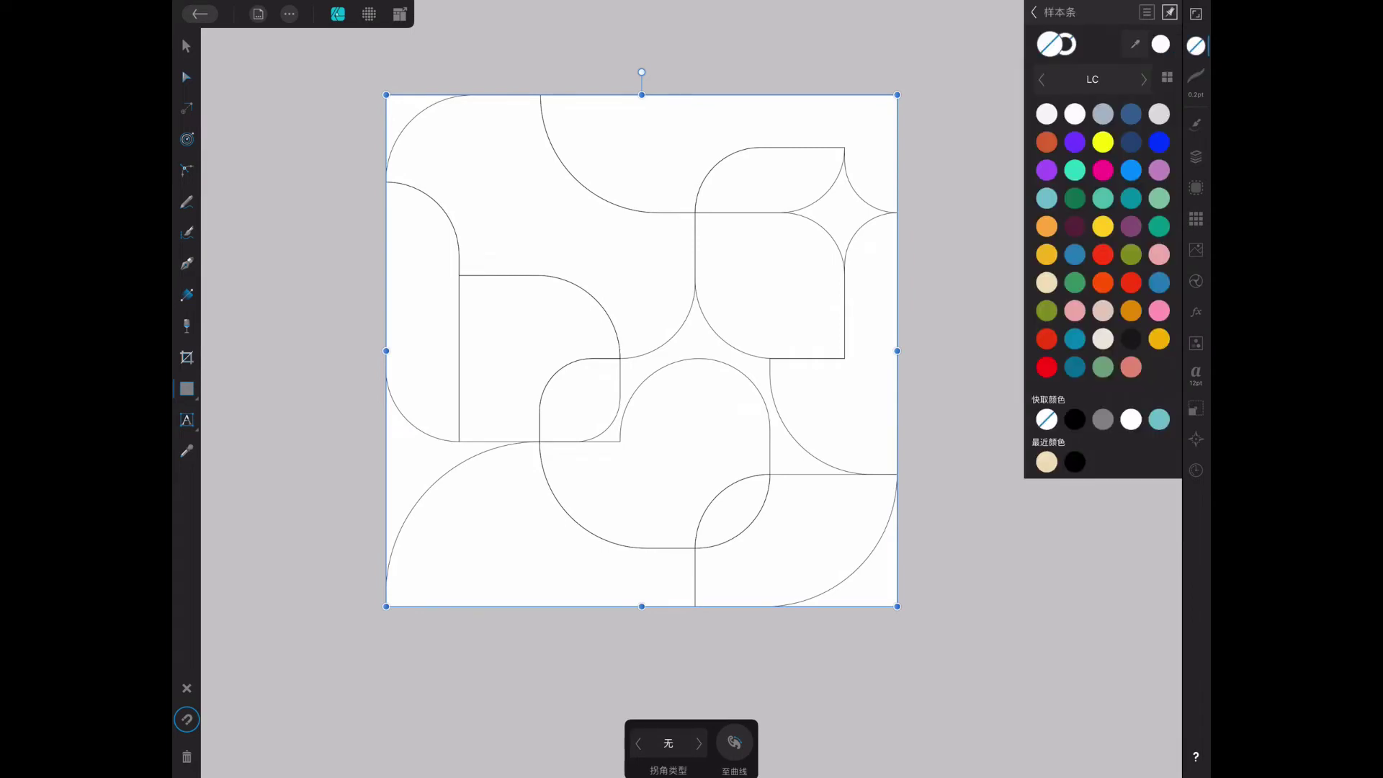
left_click(1047, 282)
left_click(677, 320)
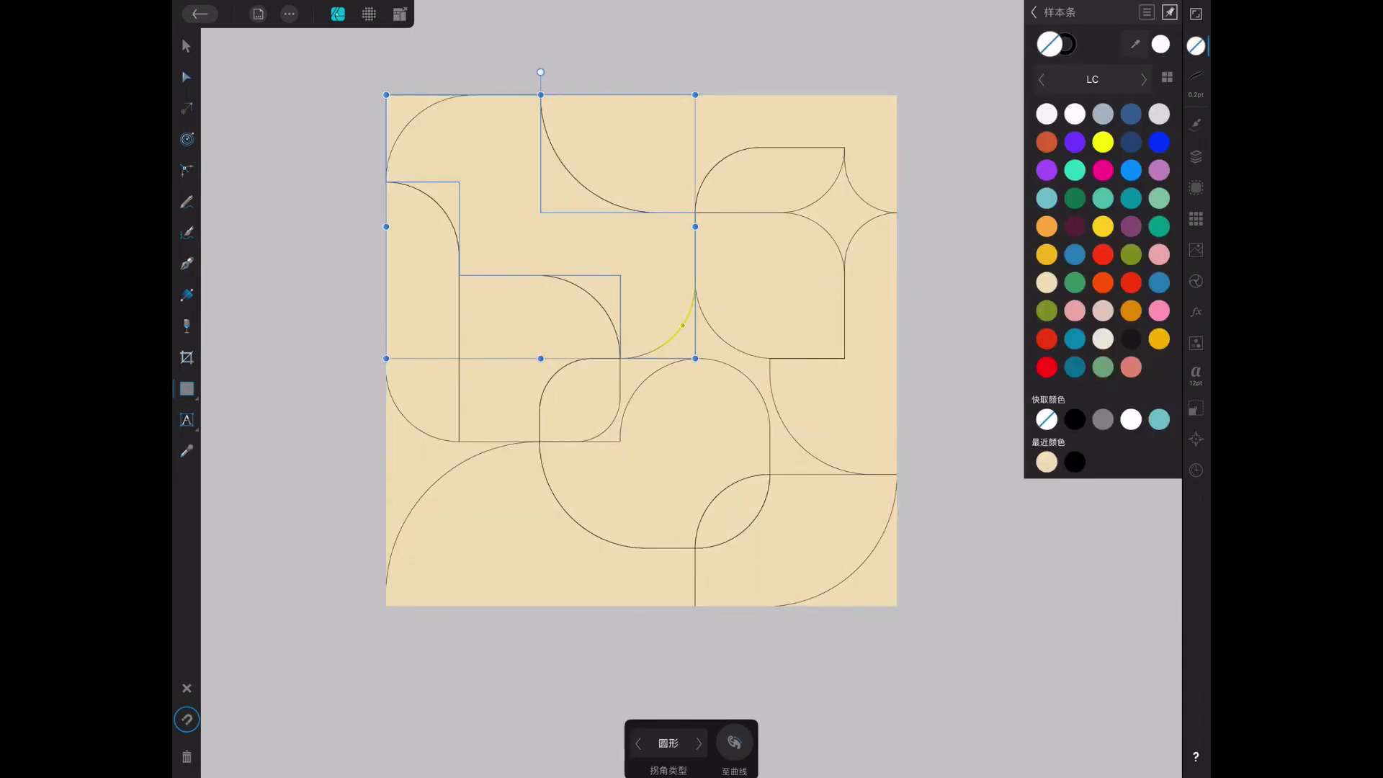
Fill the upper-left shape and the next outlined shape red.
left_click(1047, 367)
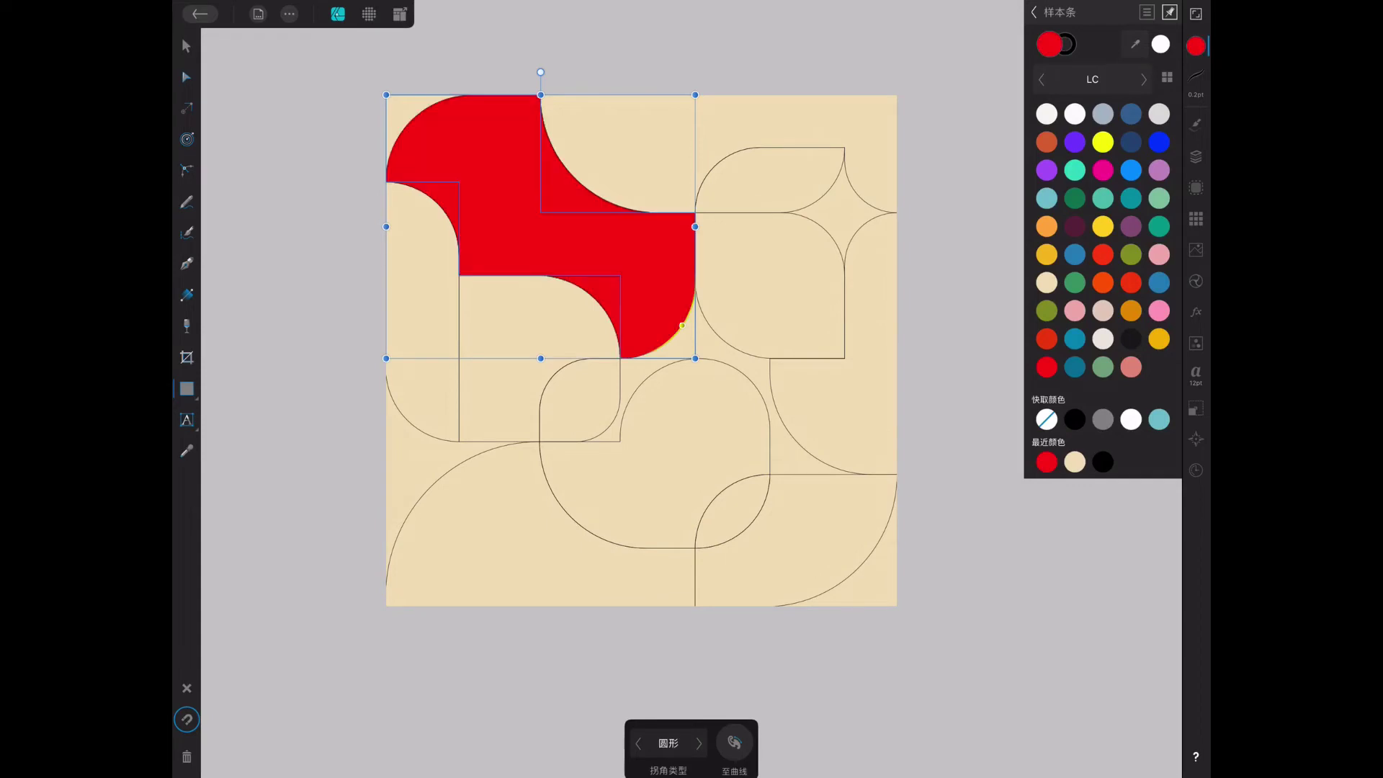
left_click(187, 688)
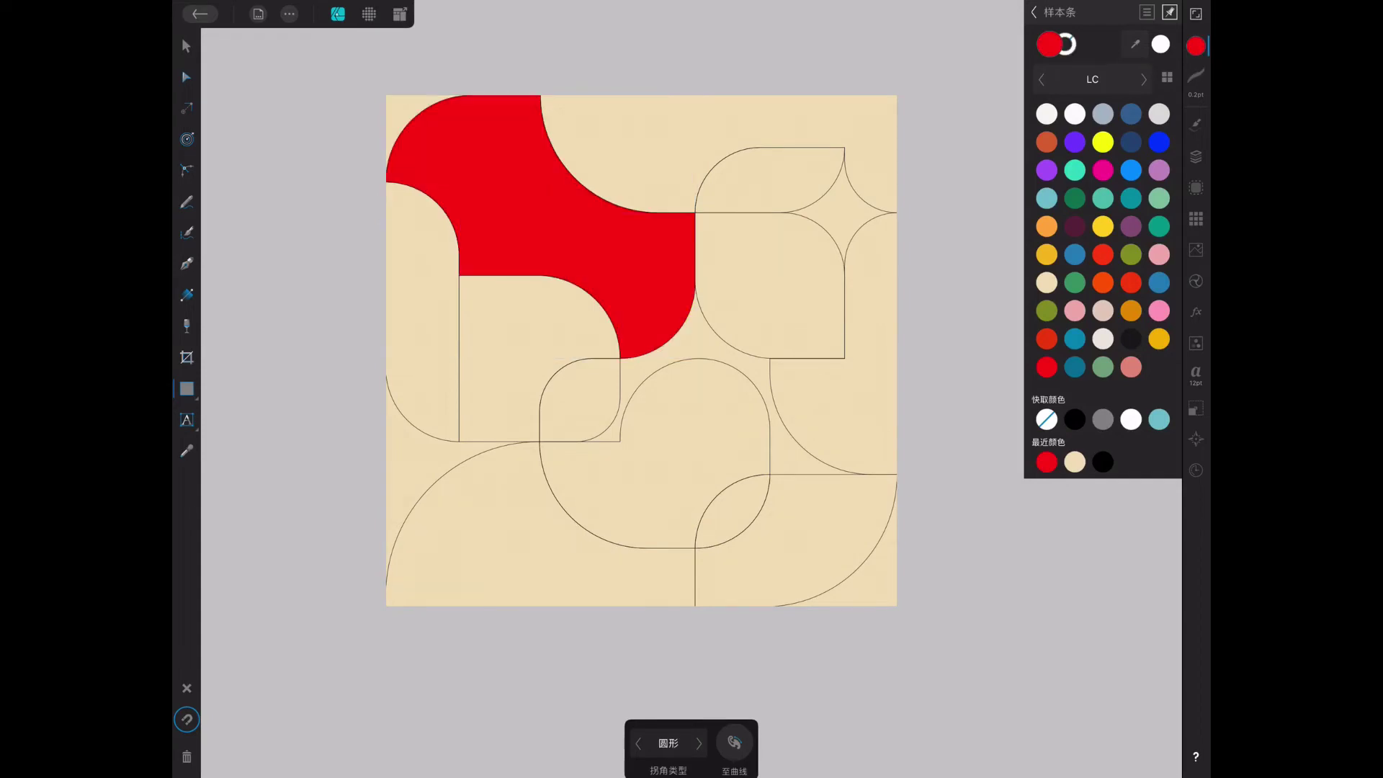
left_click(690, 311)
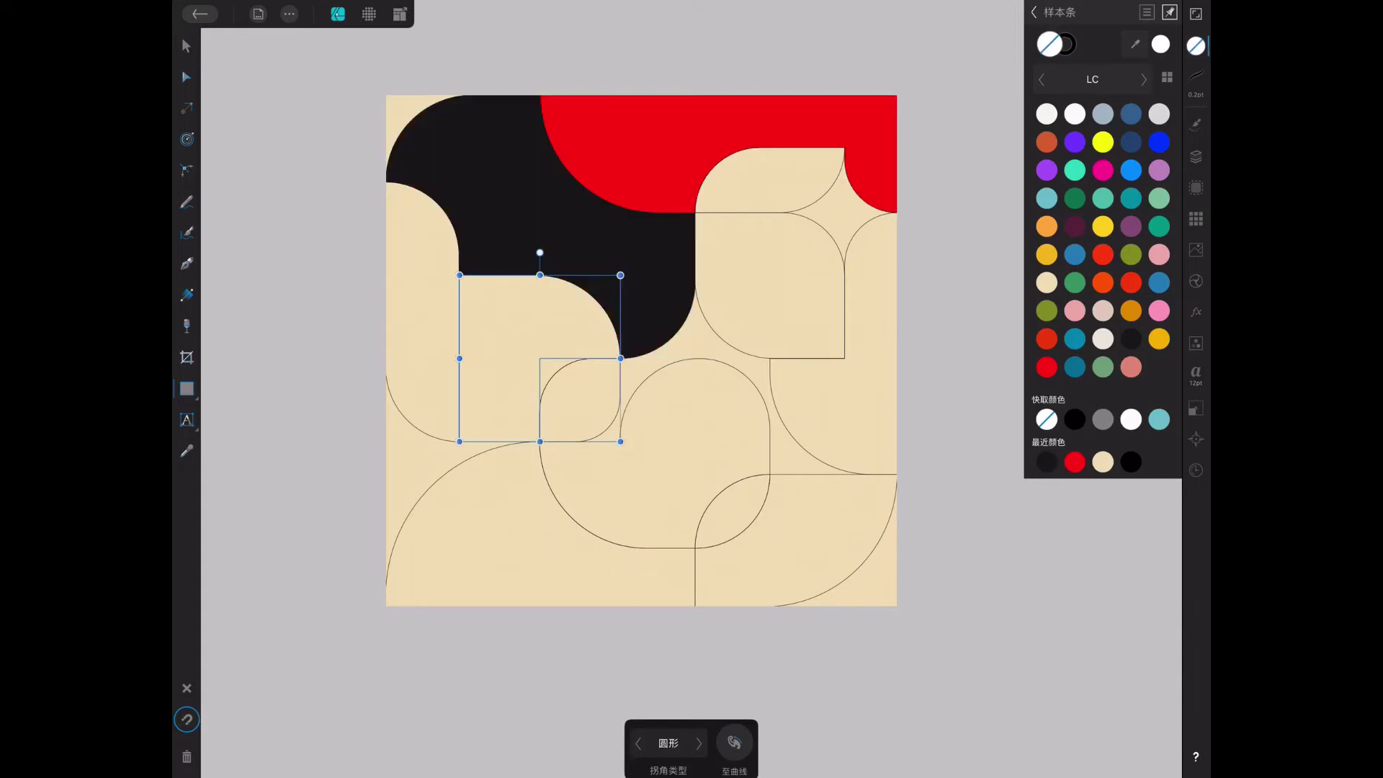
left_click(1047, 367)
key("Escape")
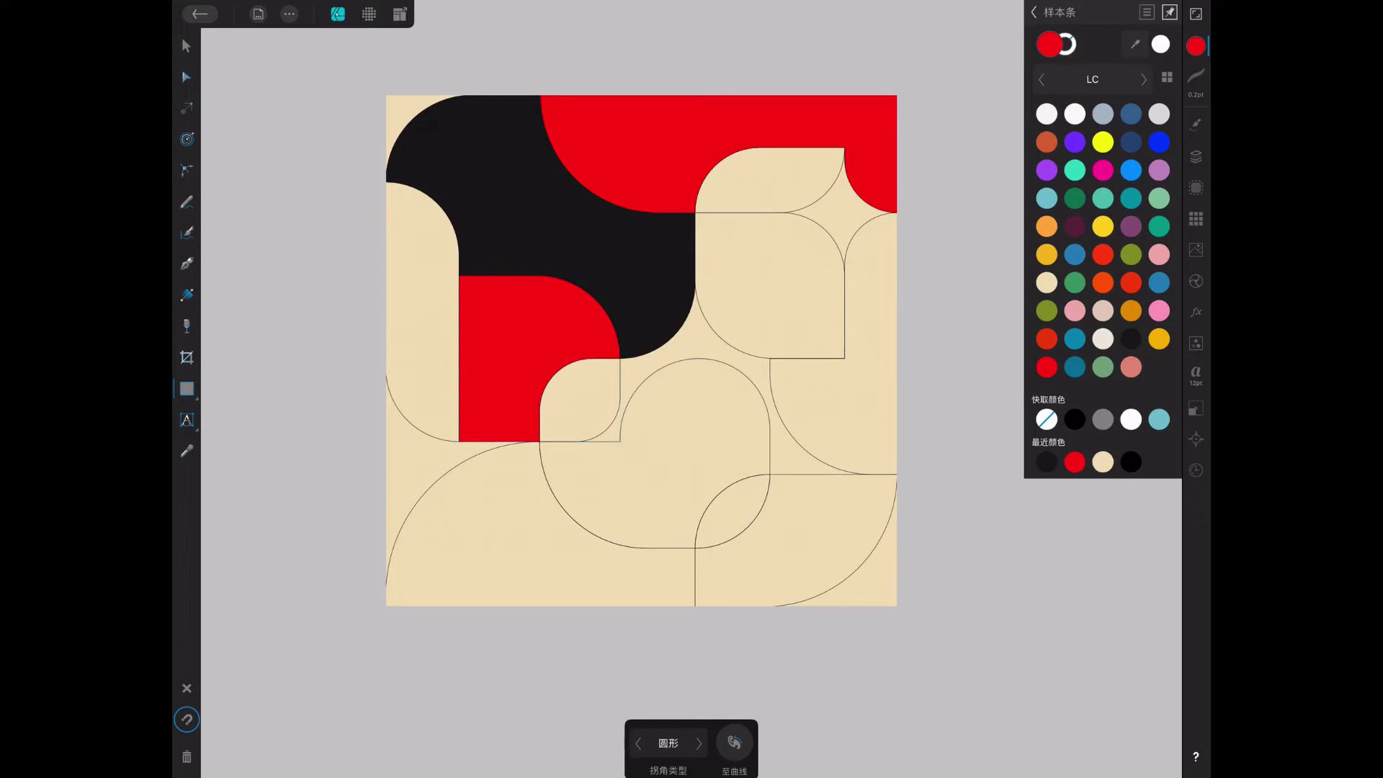
Recolour one red shape black and fill the bottom-left quarter-circle dark teal.
left_click(540, 360)
left_click(1045, 462)
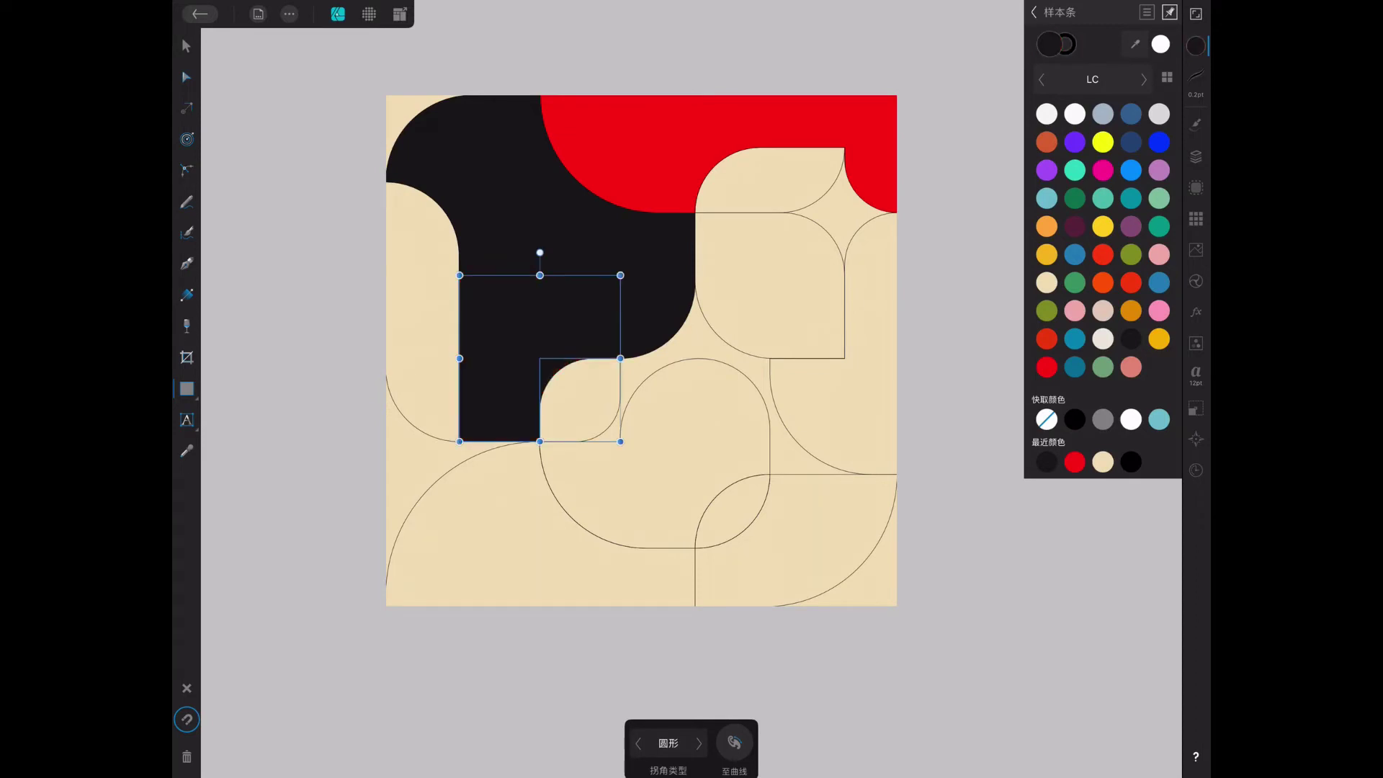
left_click(771, 443)
left_click(468, 547)
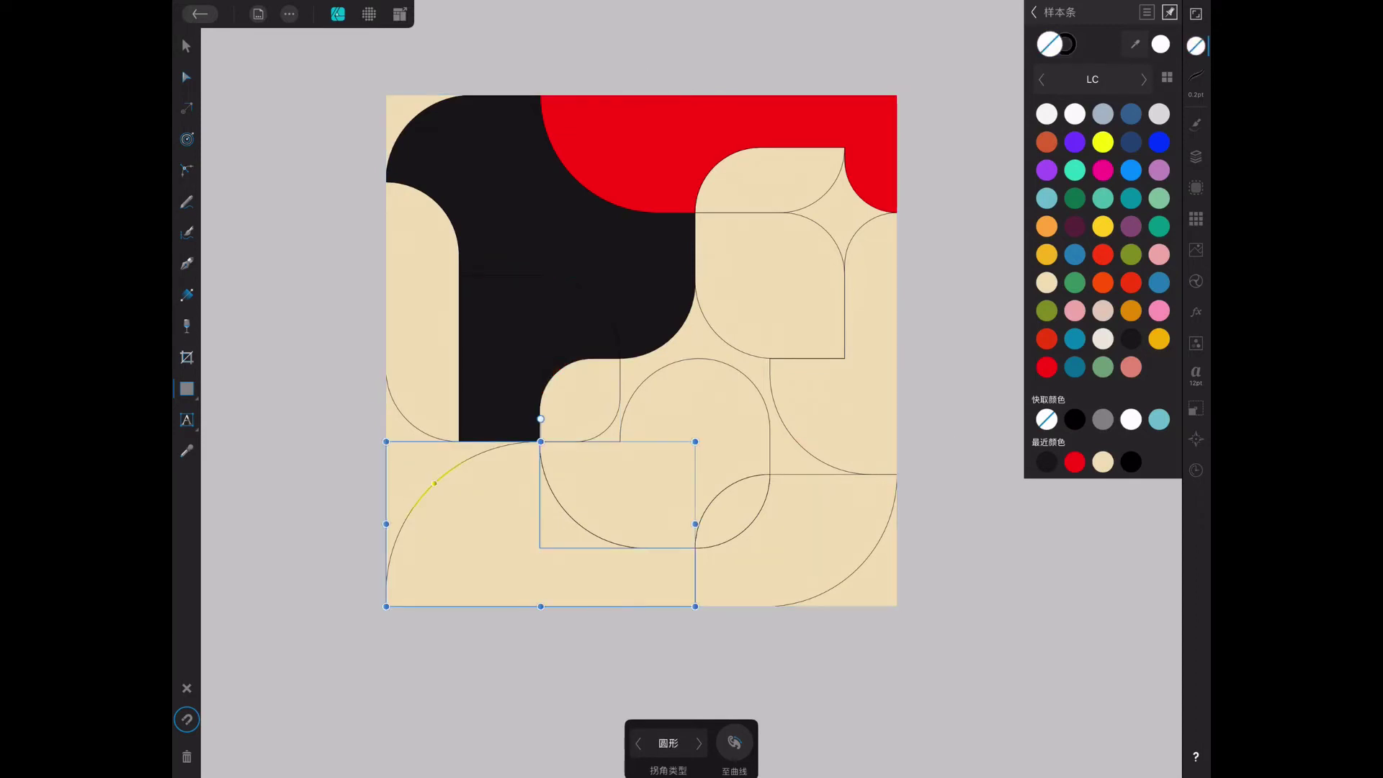
left_click(1103, 198)
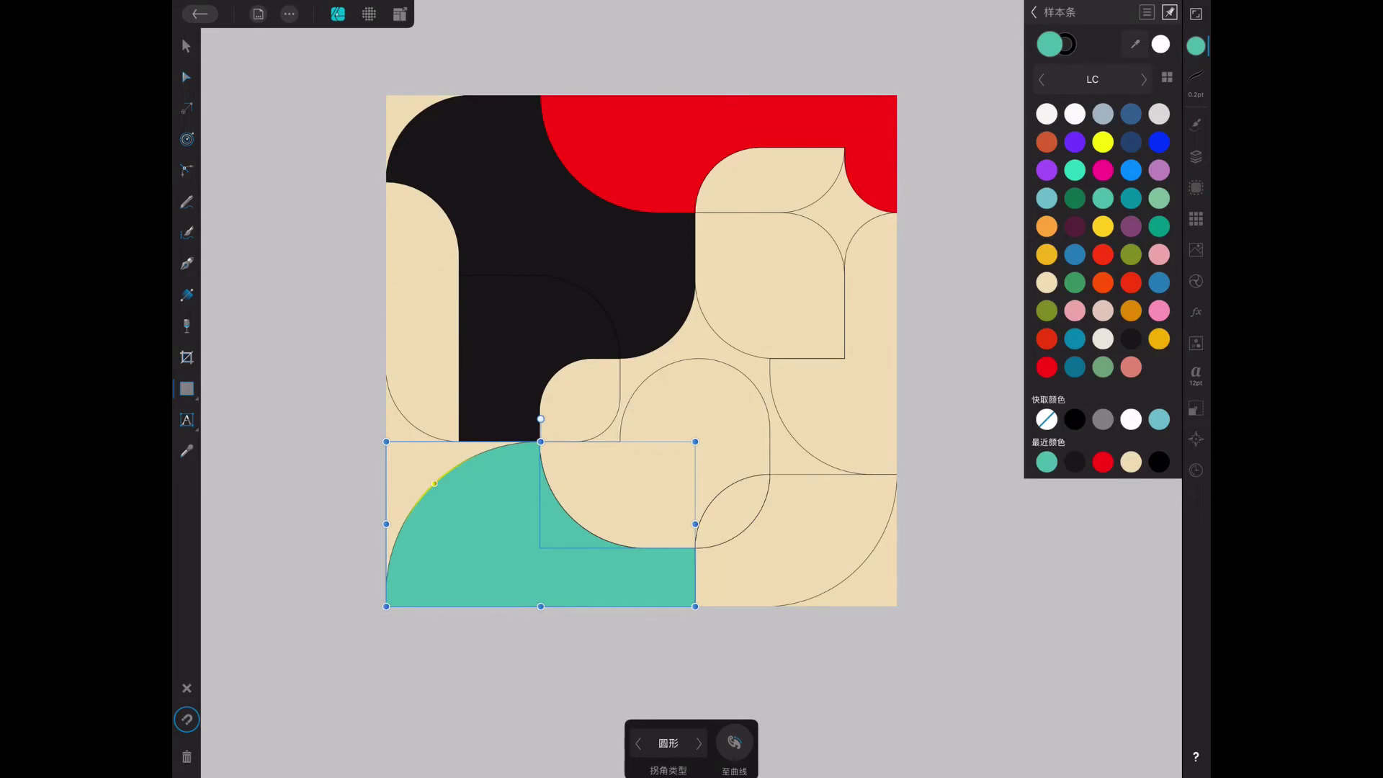
left_click(1131, 198)
Fill the upper-right shape black and the central rounded shape red.
left_click(746, 375)
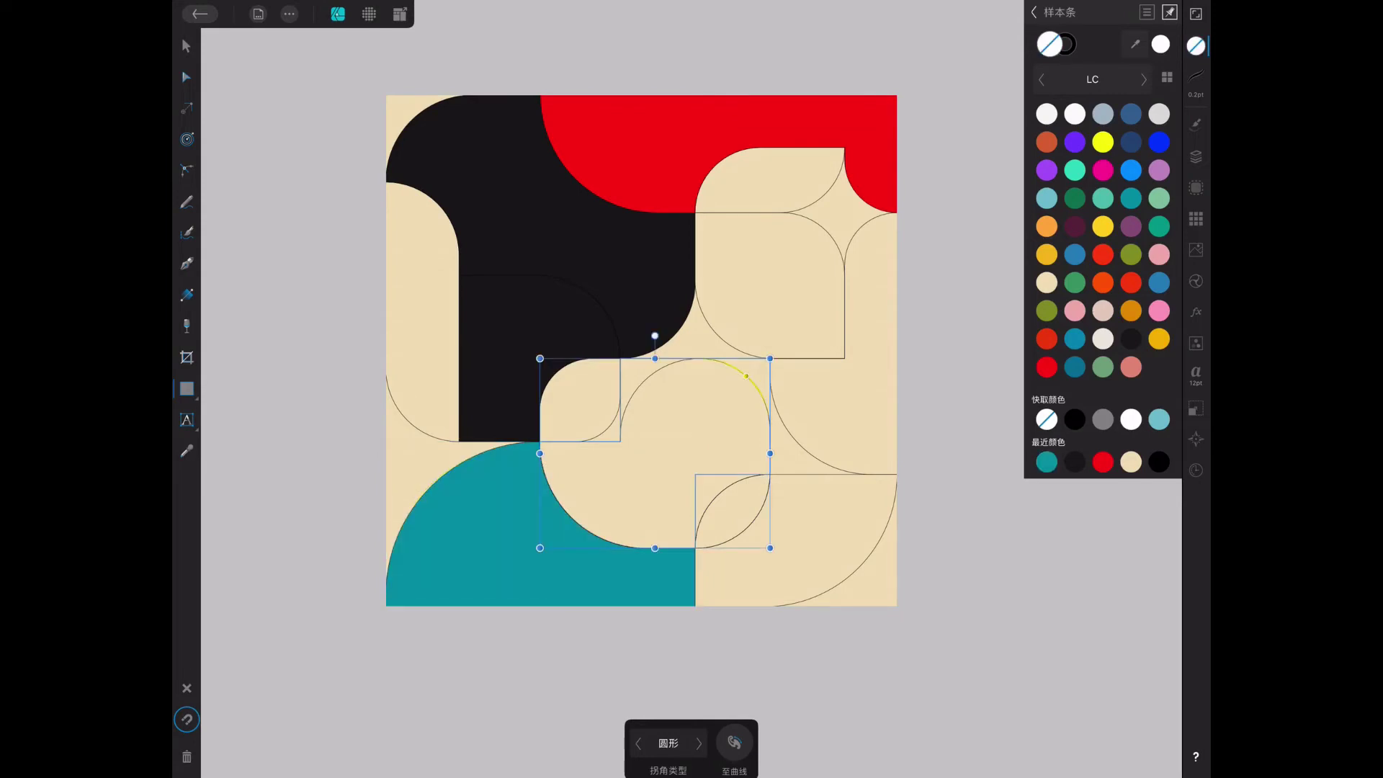
left_click(771, 288)
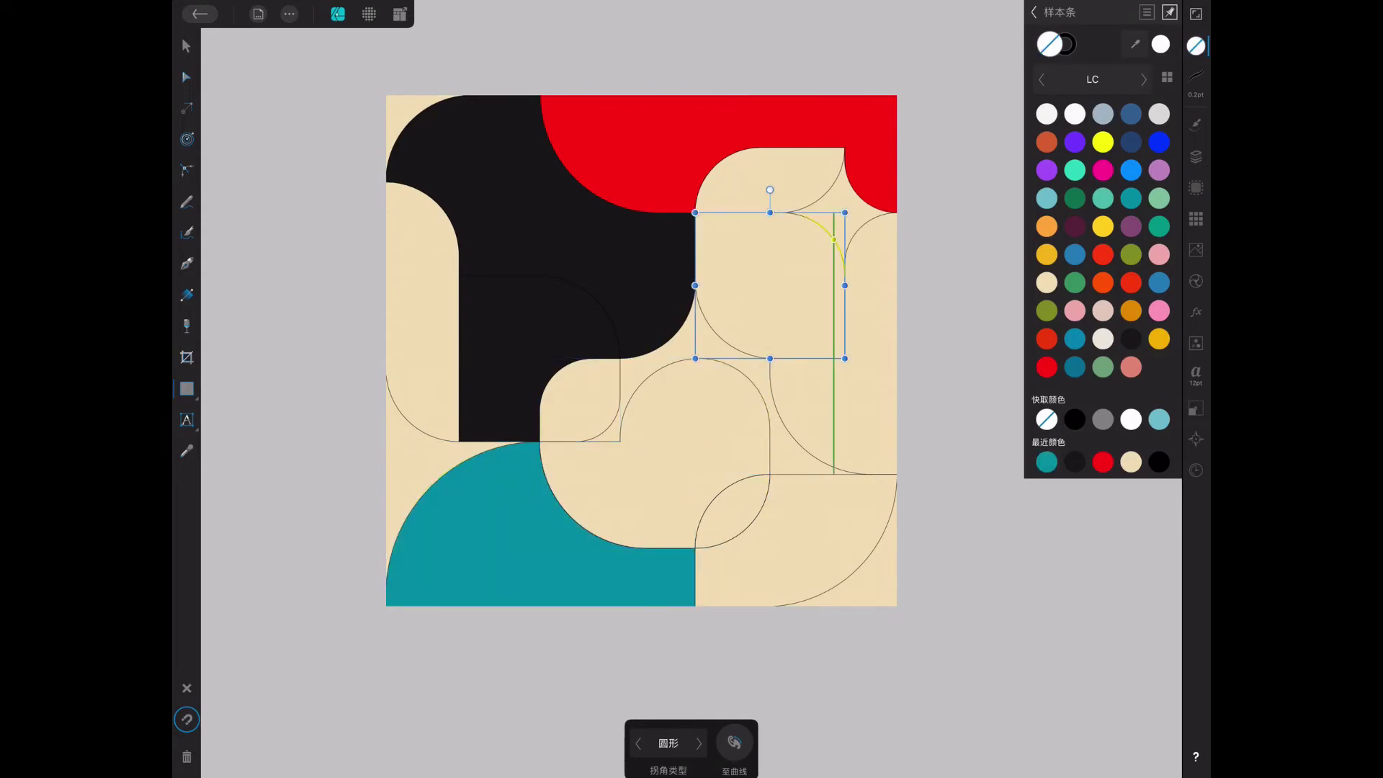
left_click(1074, 462)
left_click(861, 226)
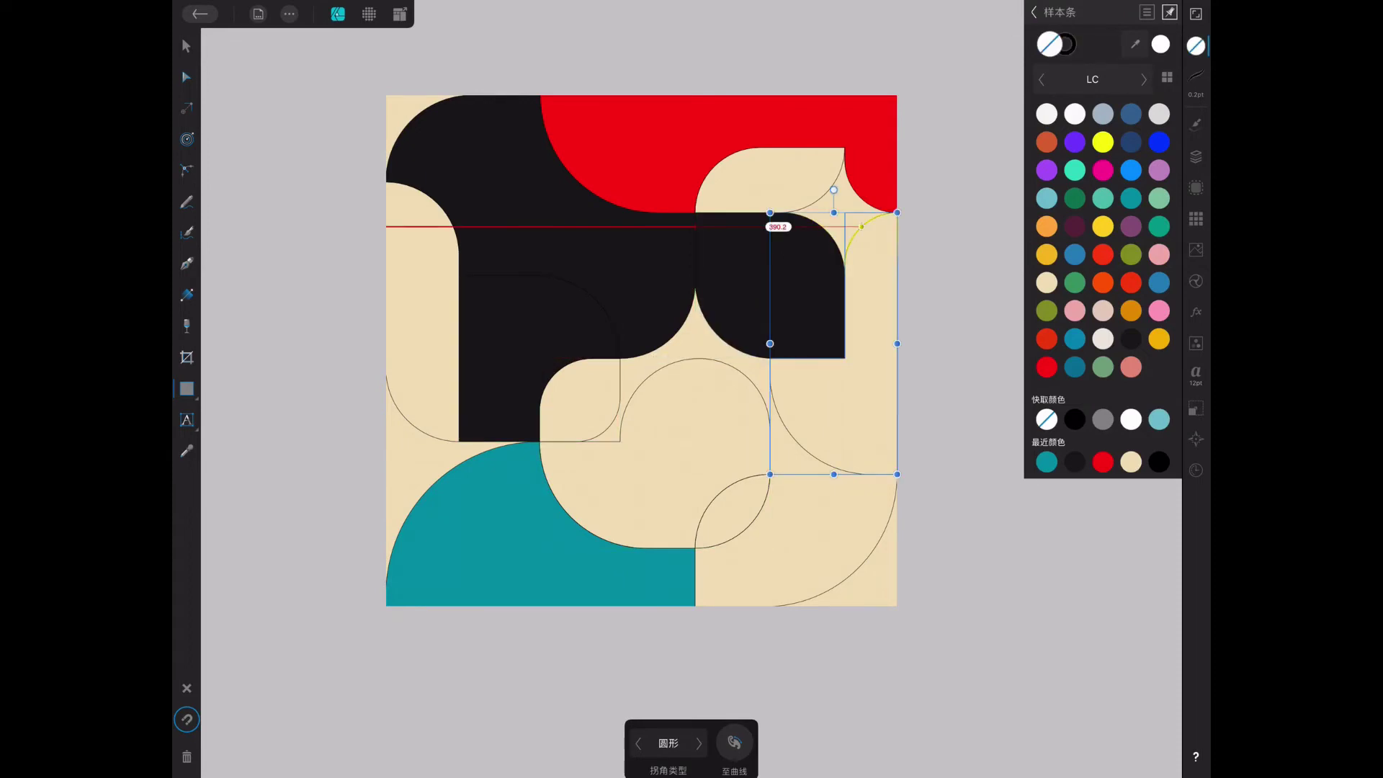
left_click(748, 378)
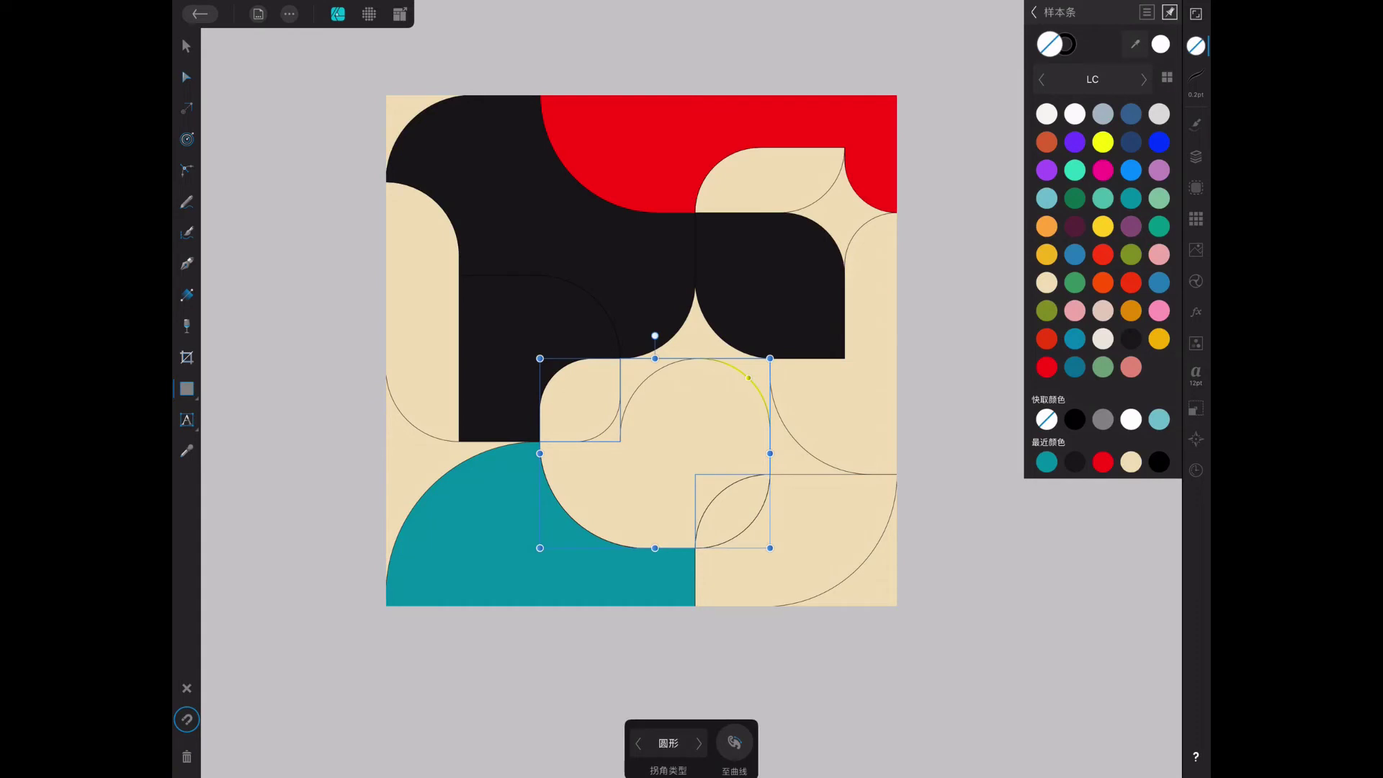
left_click(1103, 462)
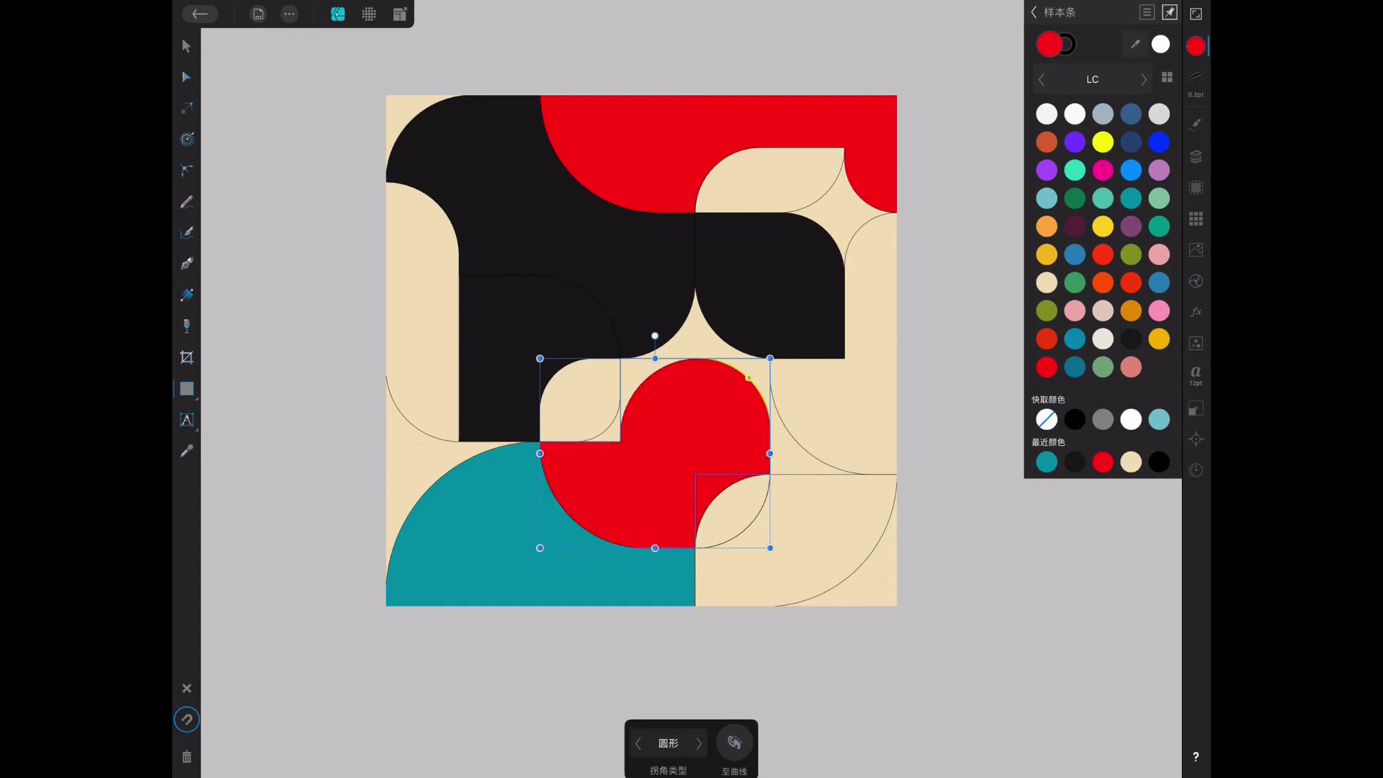
Fill the lower-right shape teal and the right-middle shape dark green.
left_click(828, 562)
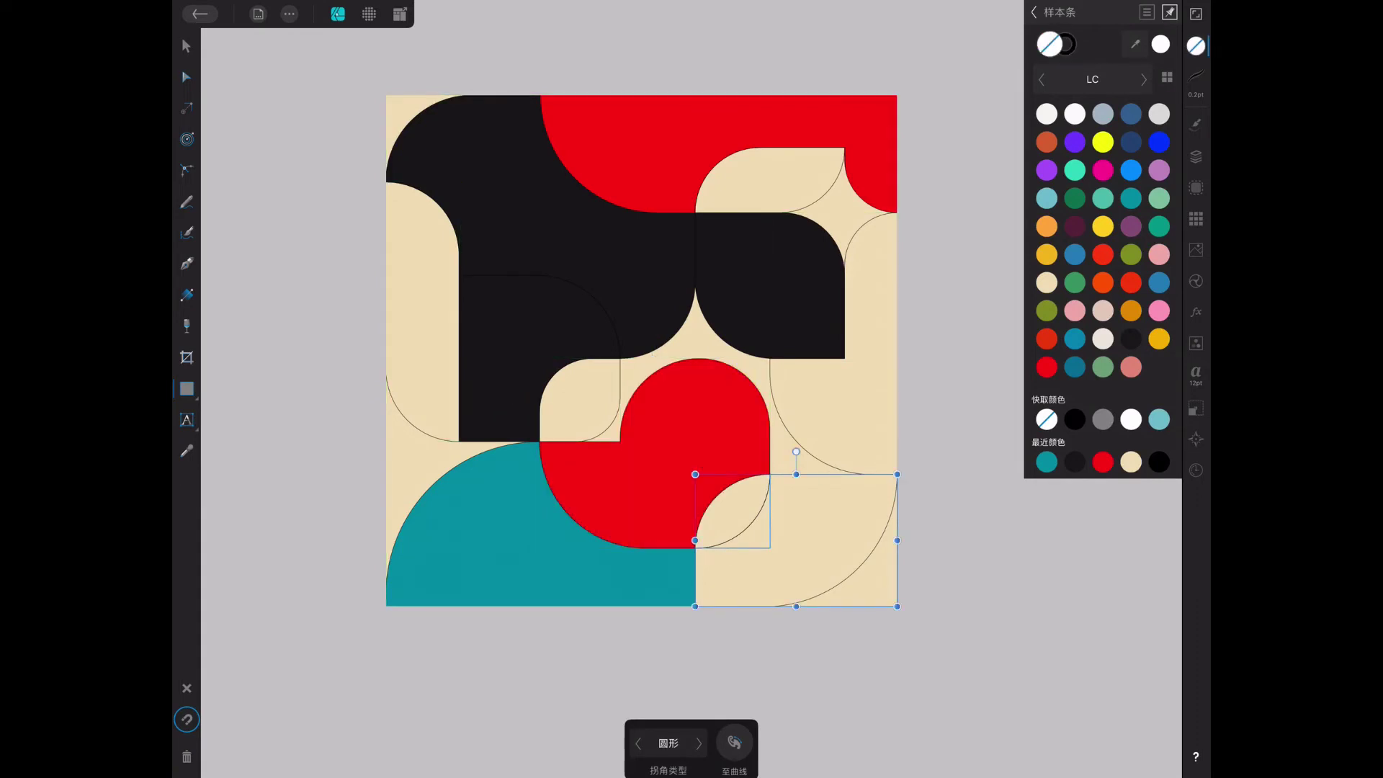
left_click(1046, 461)
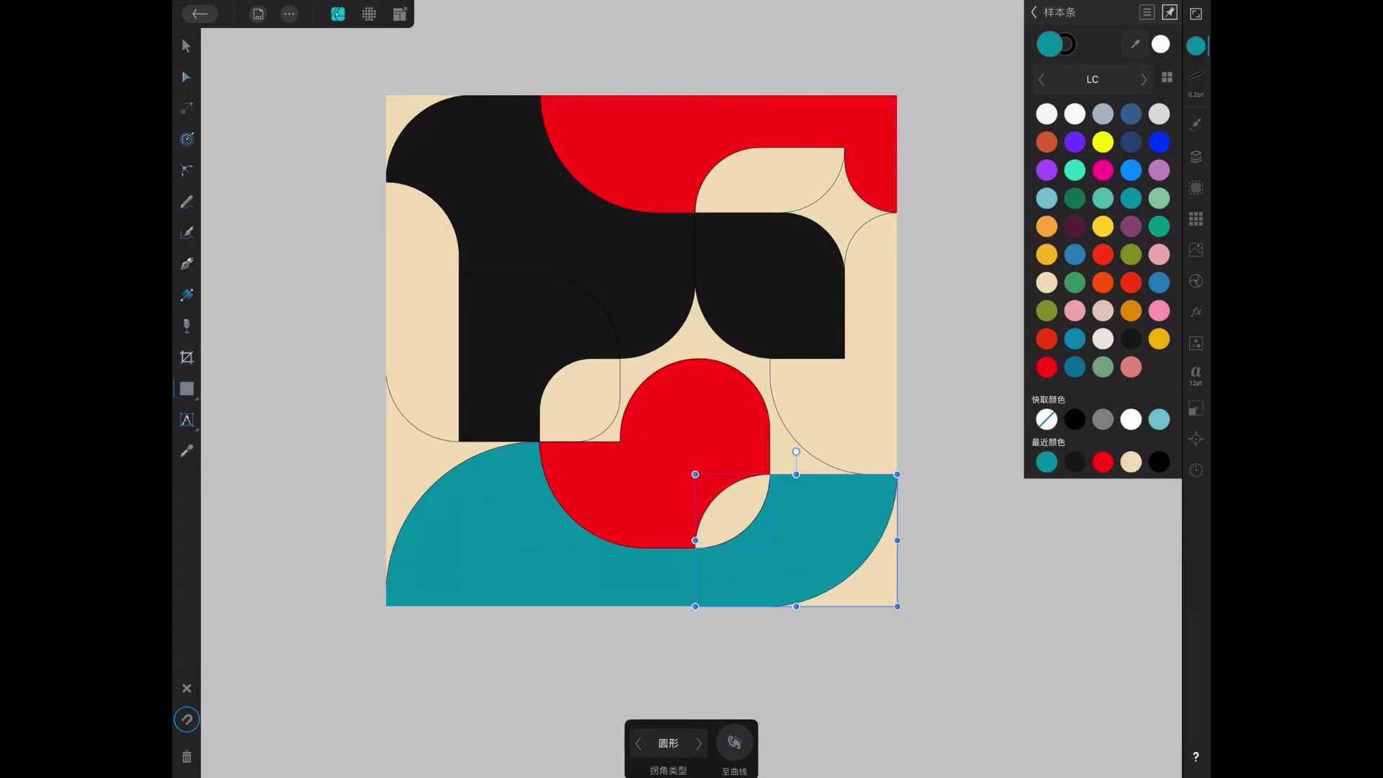
left_click(850, 403)
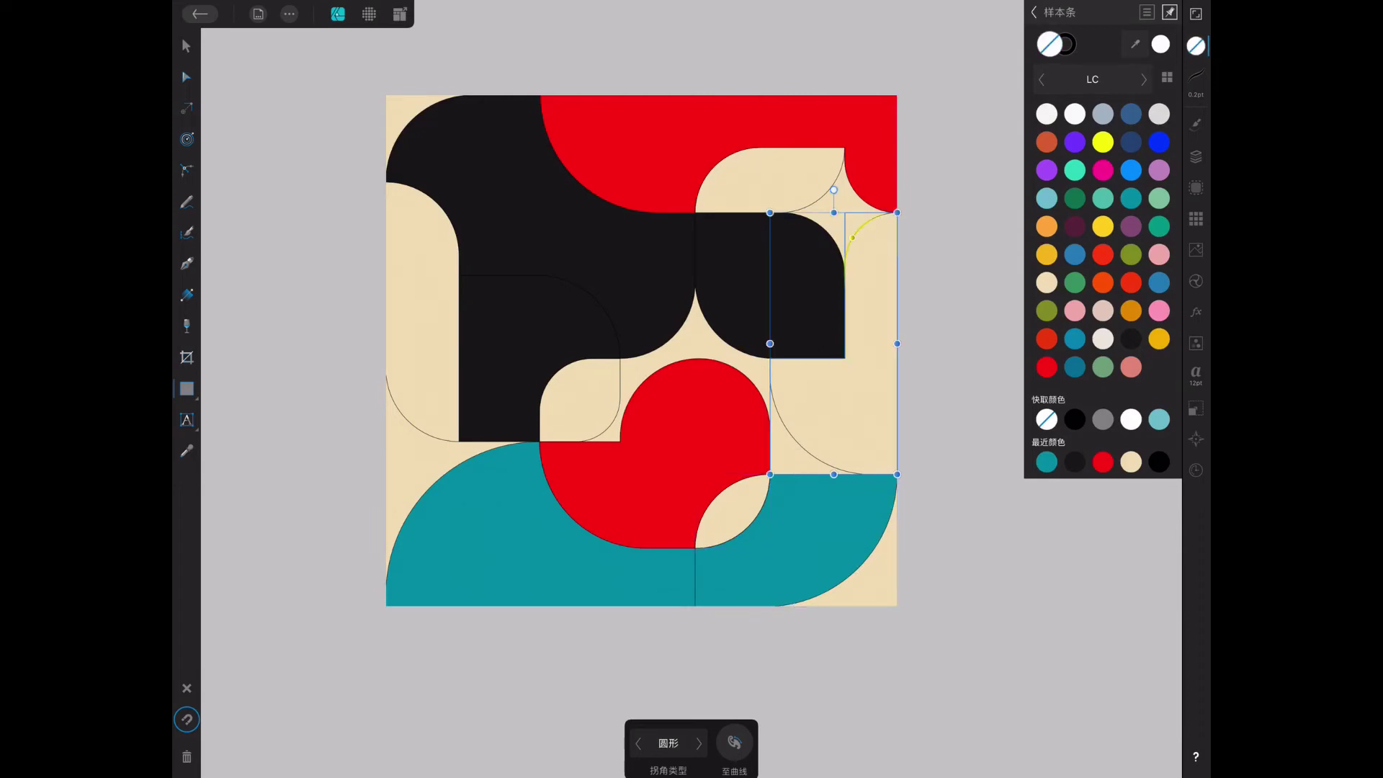
left_click(1159, 226)
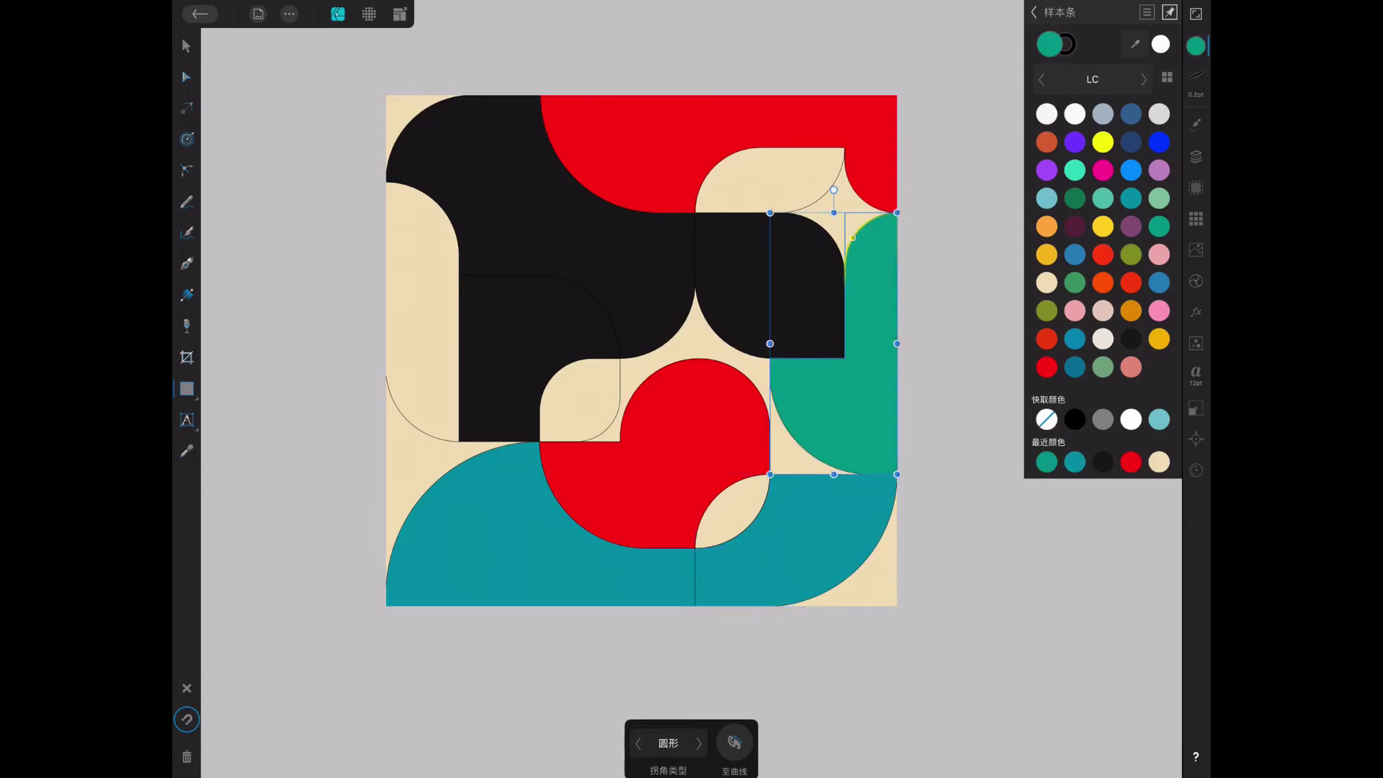
left_click(1159, 198)
left_click(1074, 283)
left_click(1159, 198)
left_click(1074, 283)
left_click(421, 310)
Try pink, beige, black, red and yellow on the left shape, settling on pink.
left_click(1159, 310)
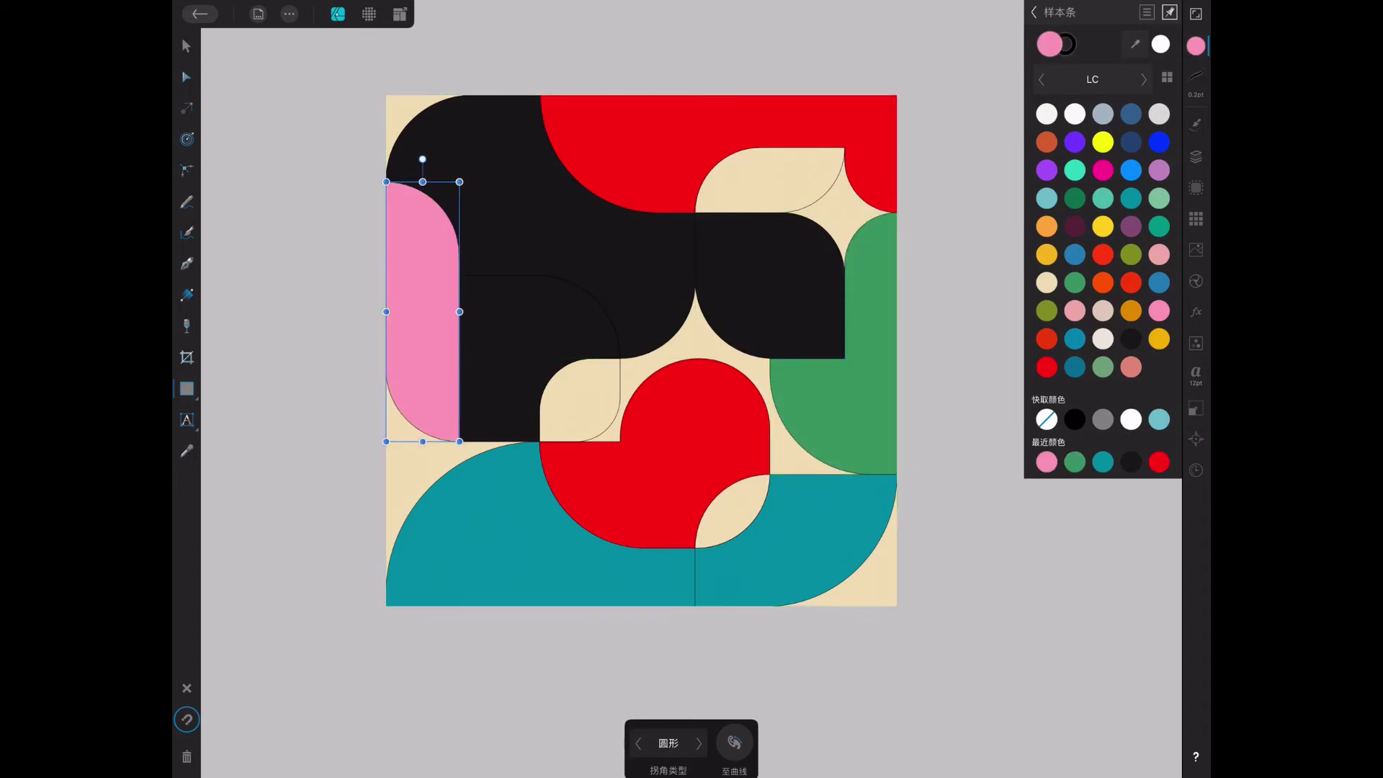
left_click(1074, 310)
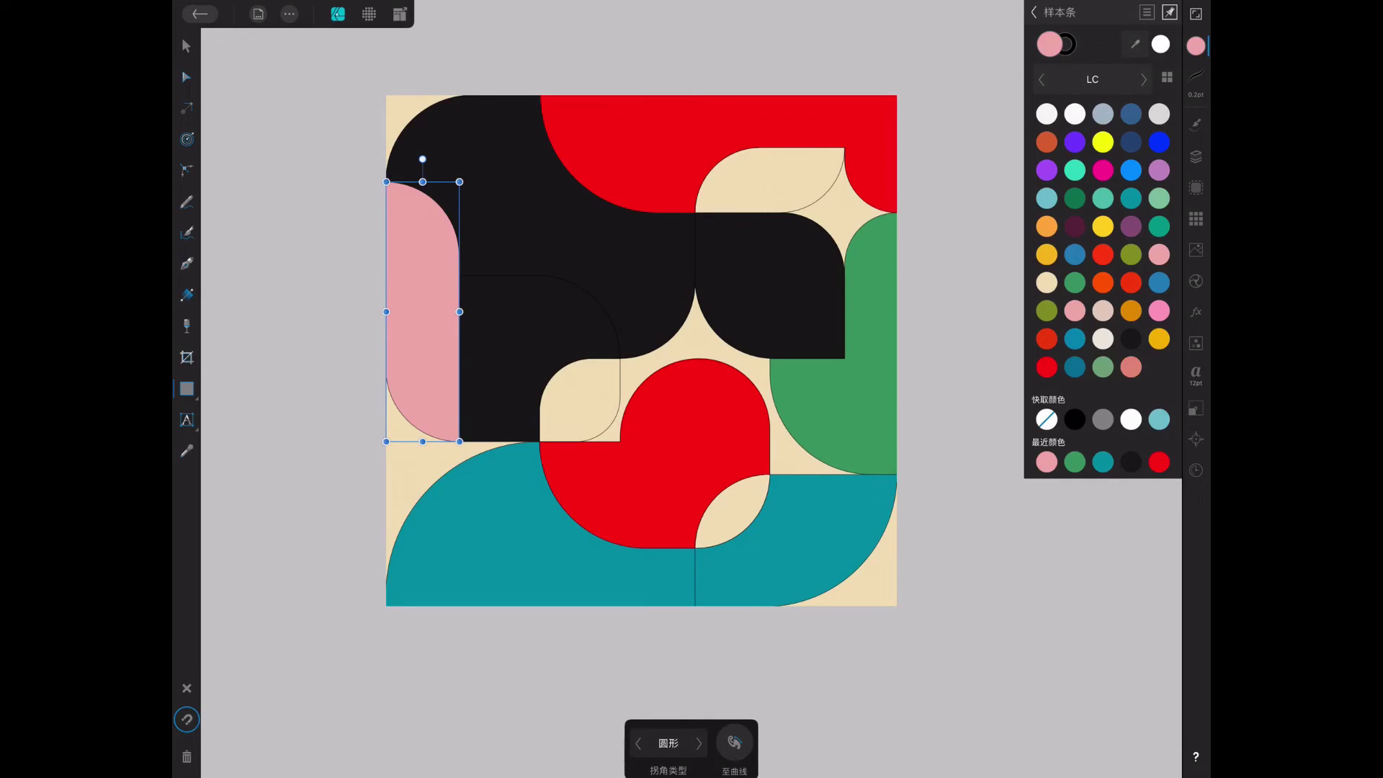
left_click(1103, 310)
left_click(1046, 283)
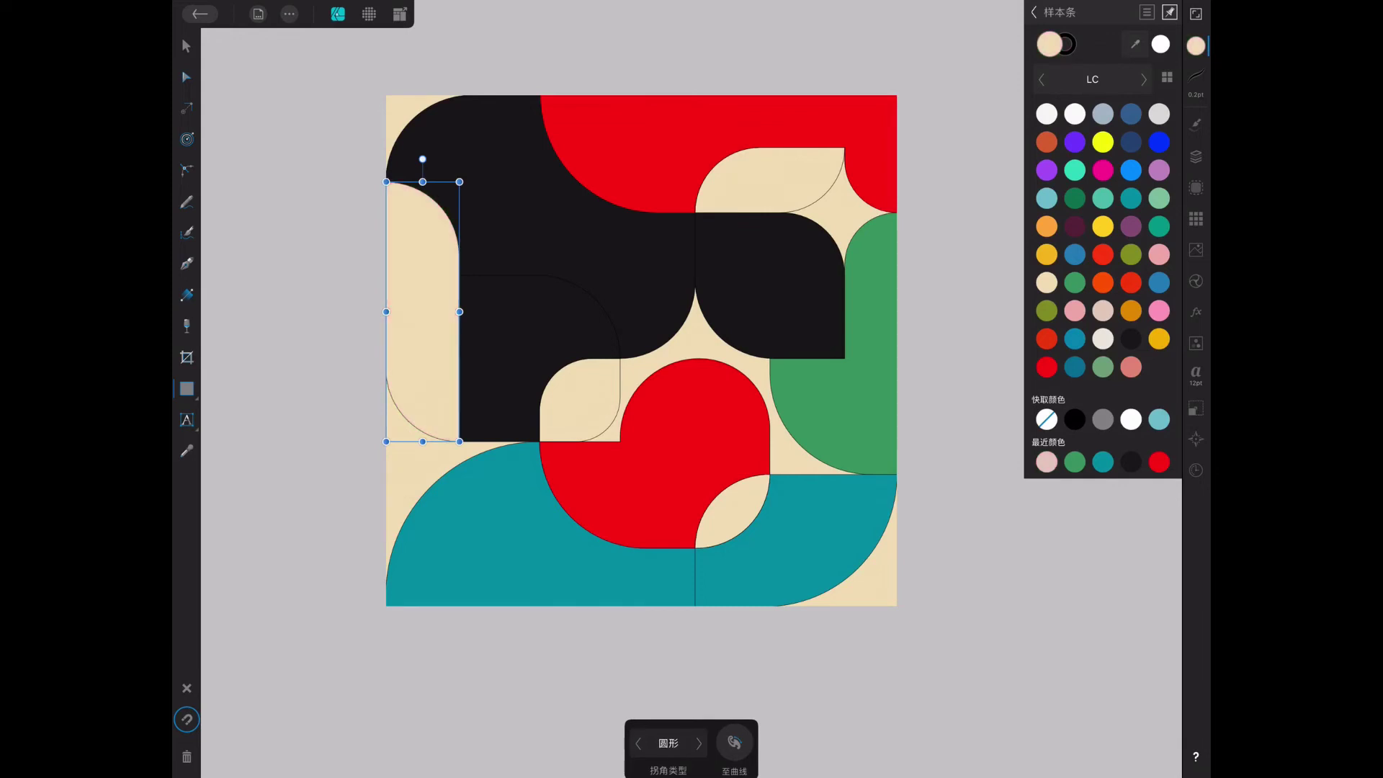
left_click(1074, 311)
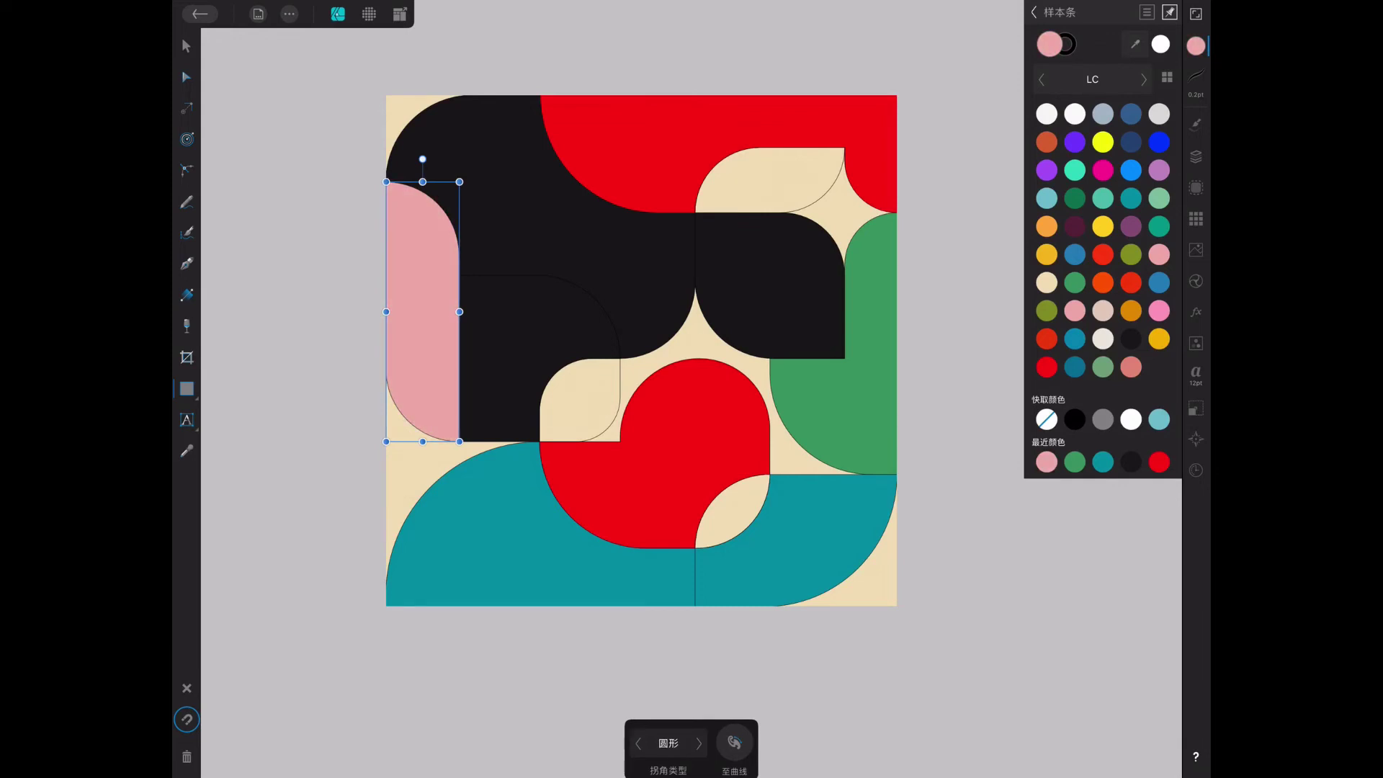
left_click(1131, 338)
left_click(1046, 367)
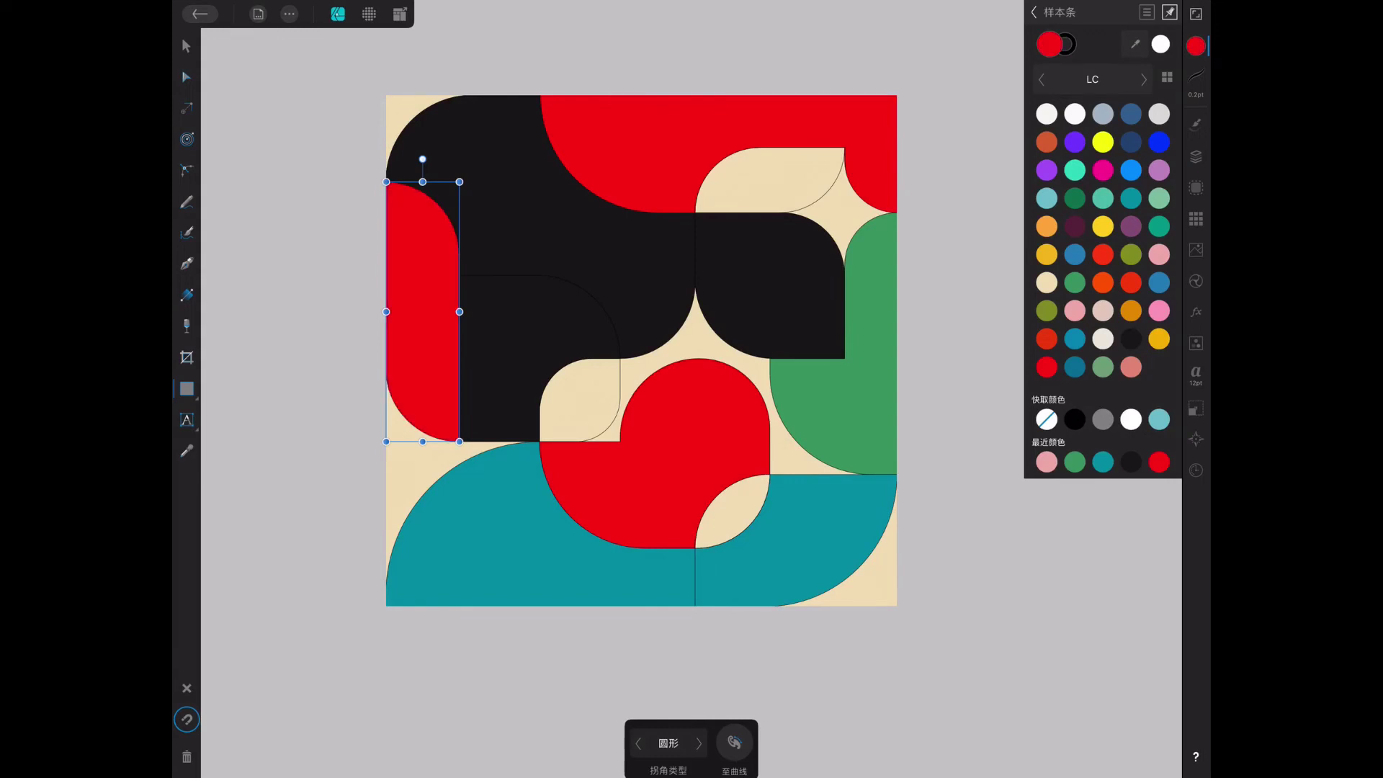
left_click(1102, 226)
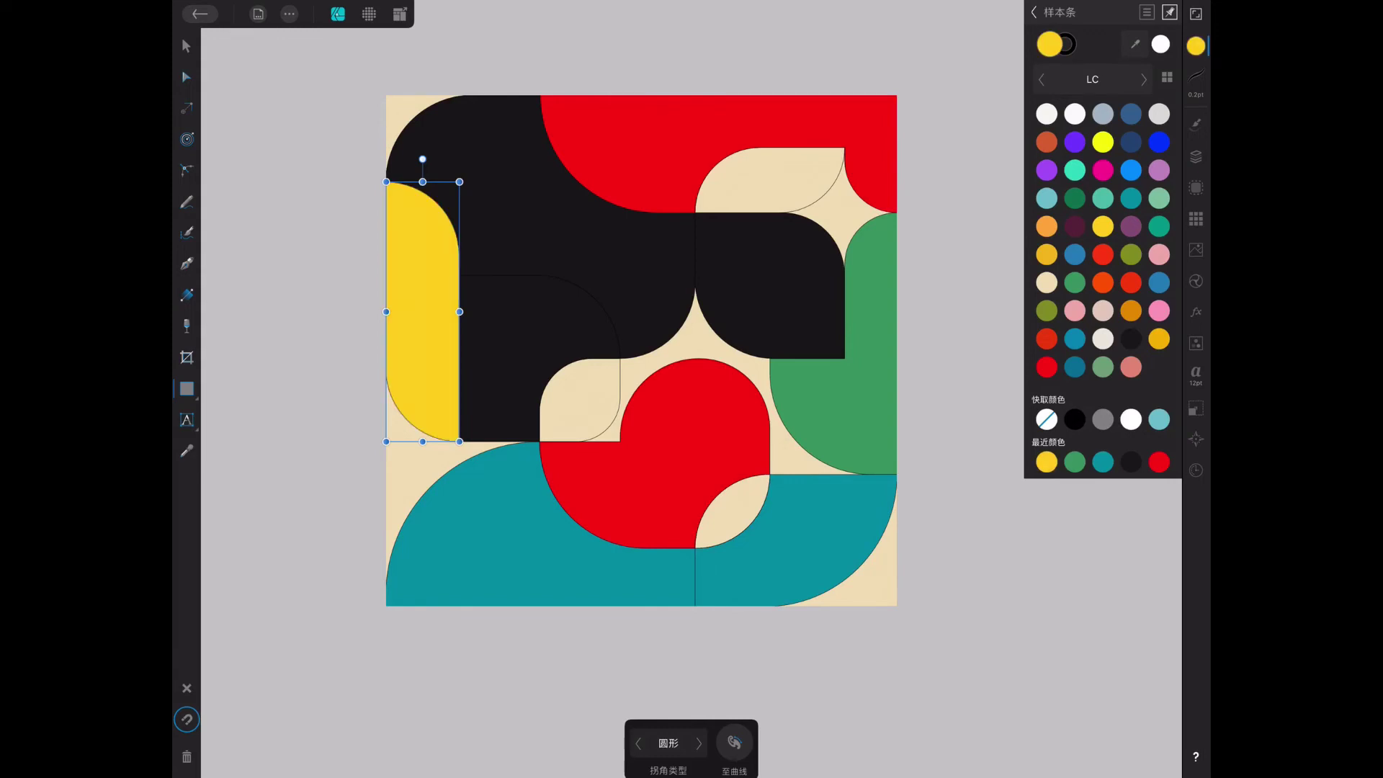
left_click(1075, 310)
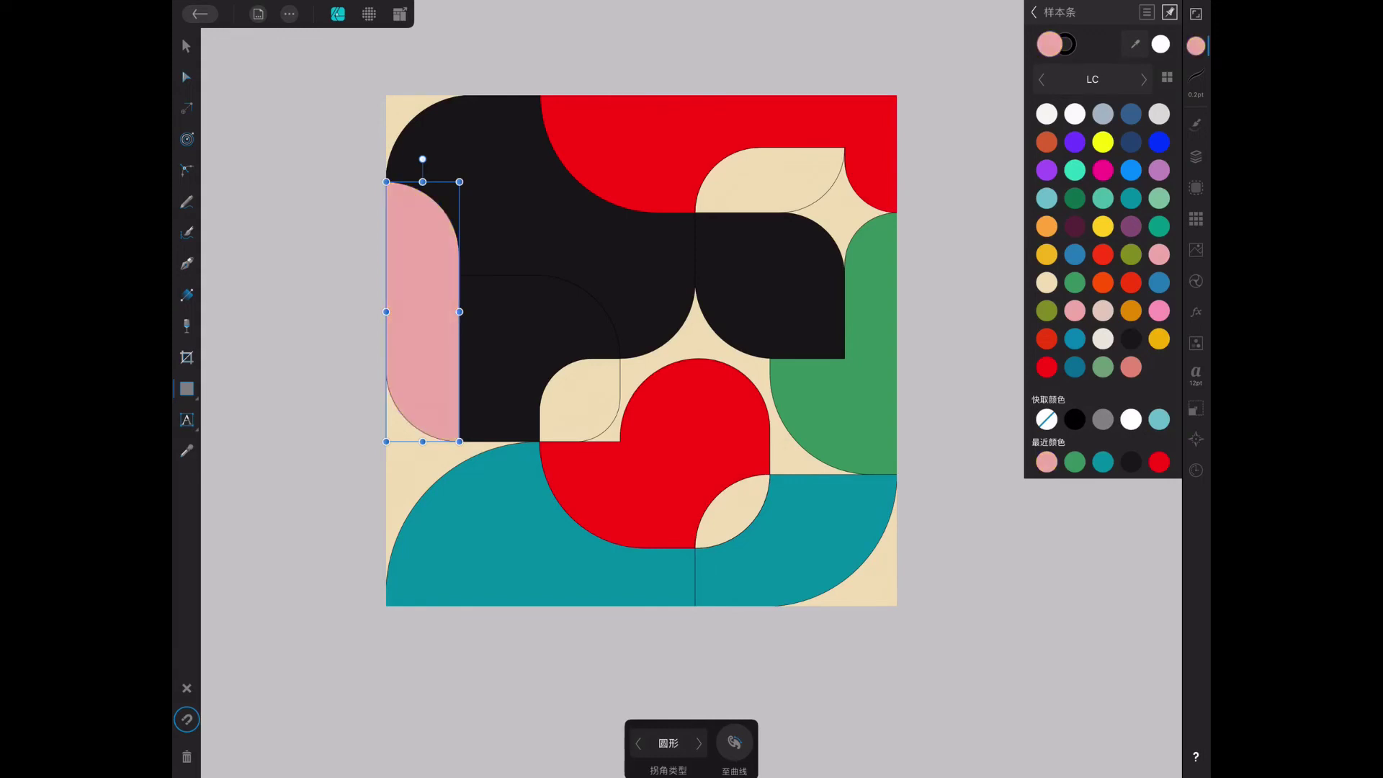
Try cream and light pink from the AH and Vintage colors palettes, then refill with peach.
left_click(1143, 79)
left_click(1047, 198)
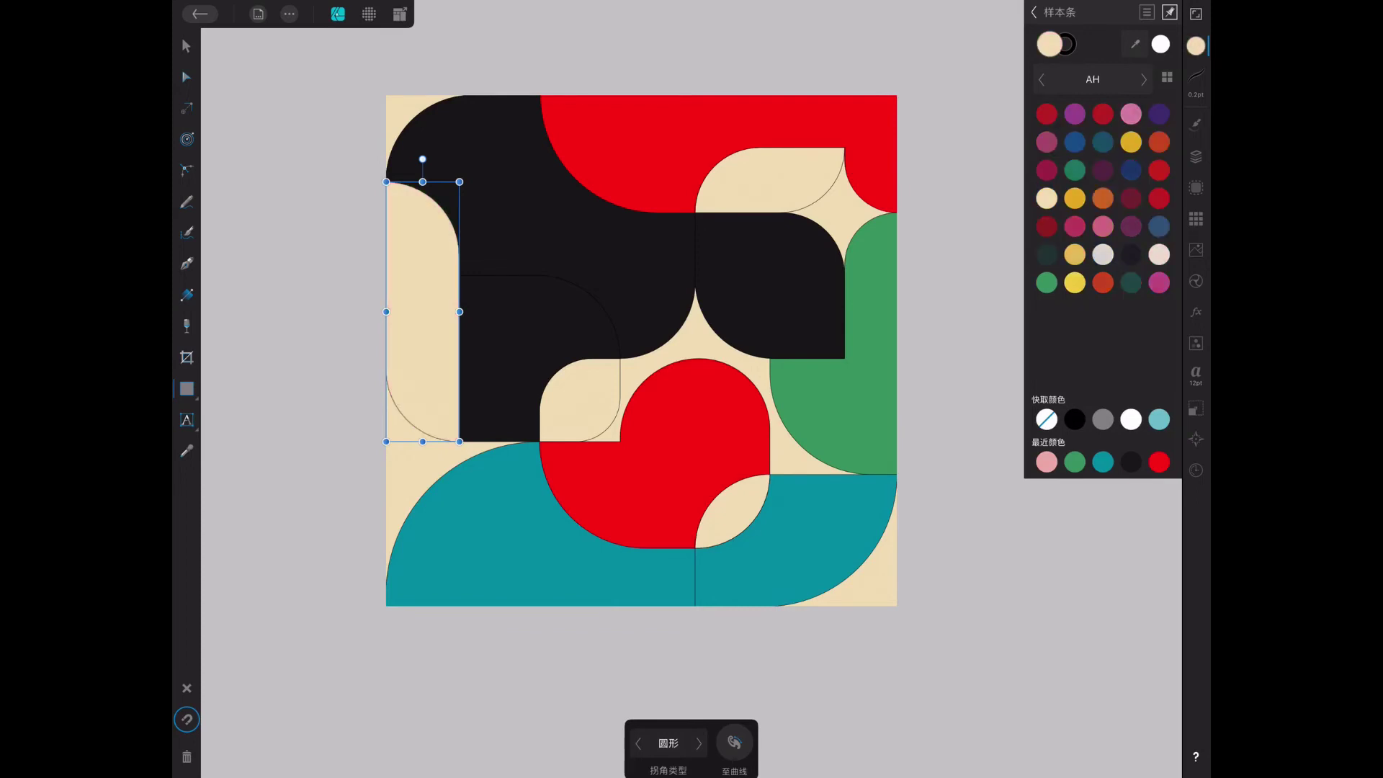
left_click(1144, 79)
left_click(1075, 142)
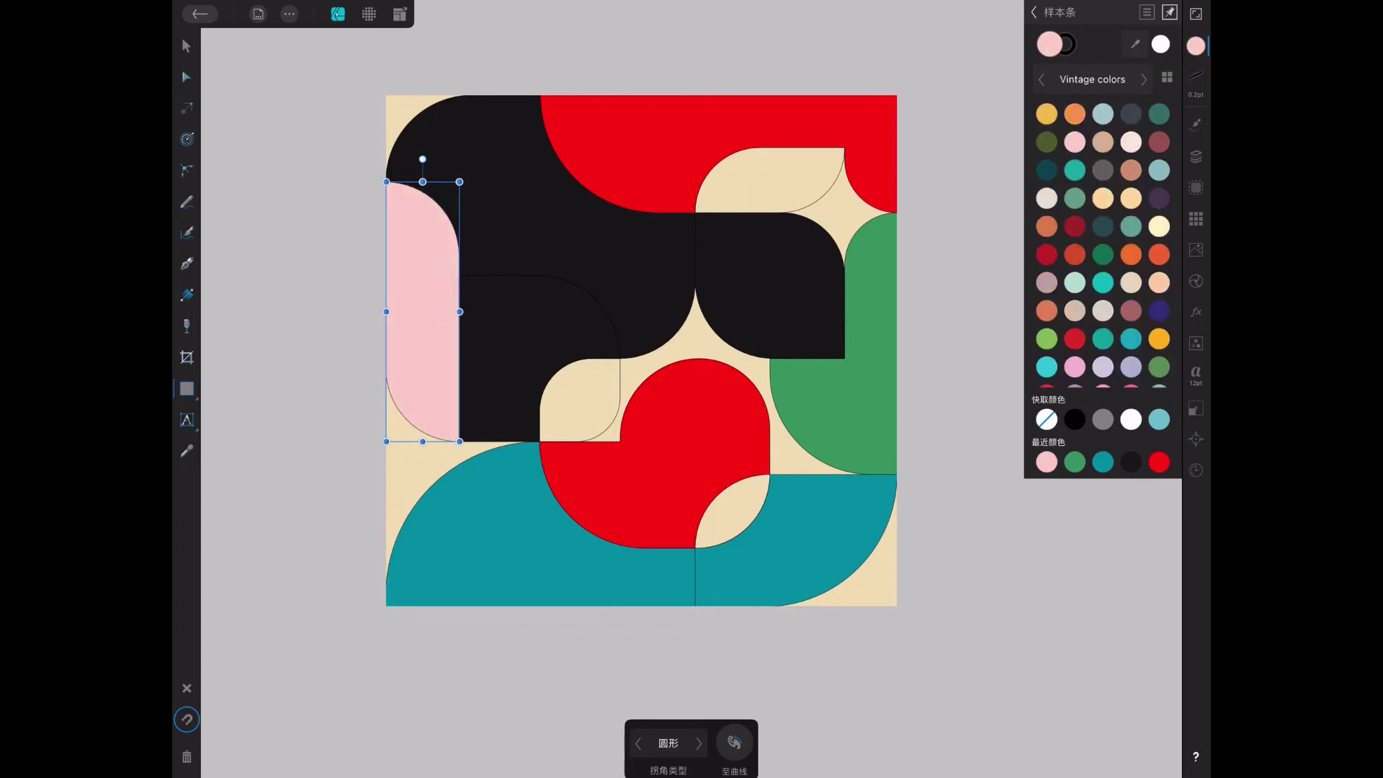
scroll(1102, 245, "down", 3)
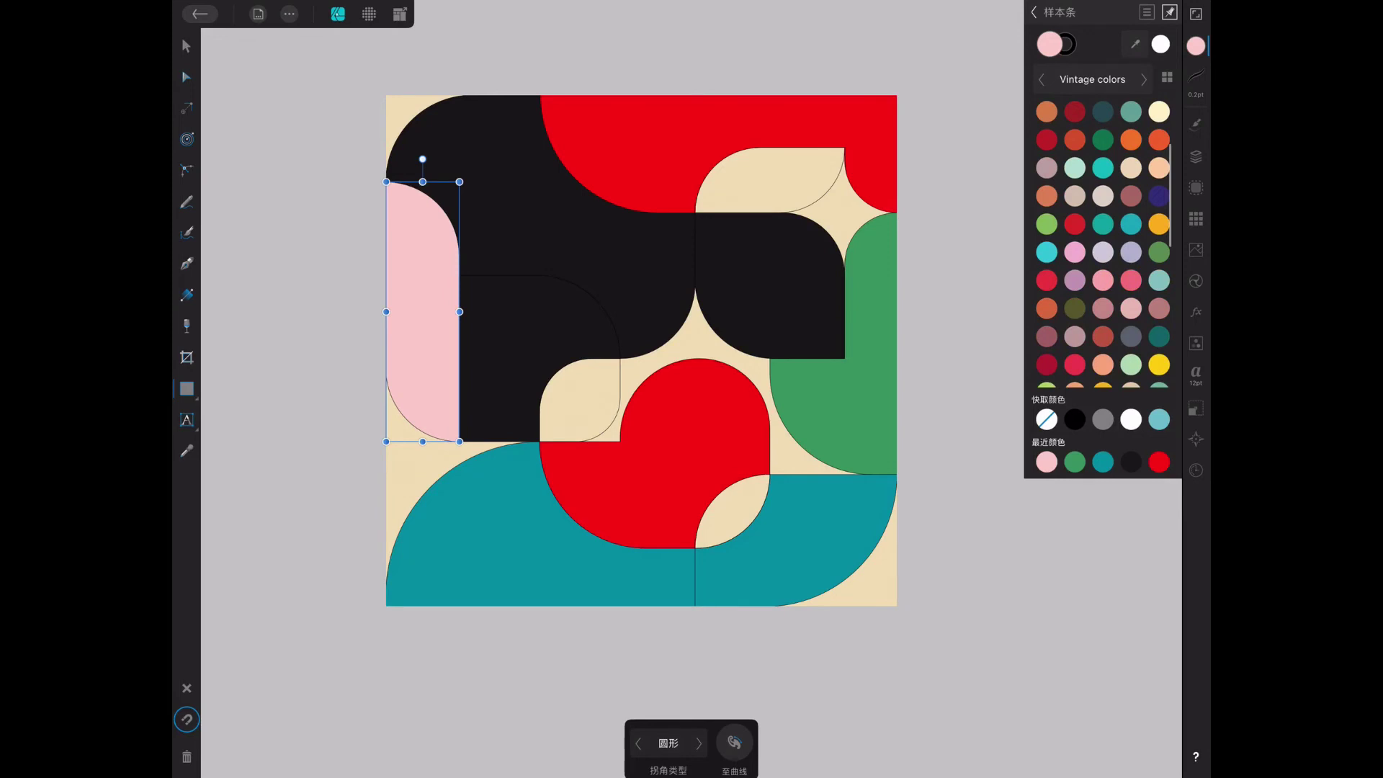
left_click(1159, 168)
Fill the small rounded square with the artwork's charcoal black and deselect all shapes.
left_click(732, 511)
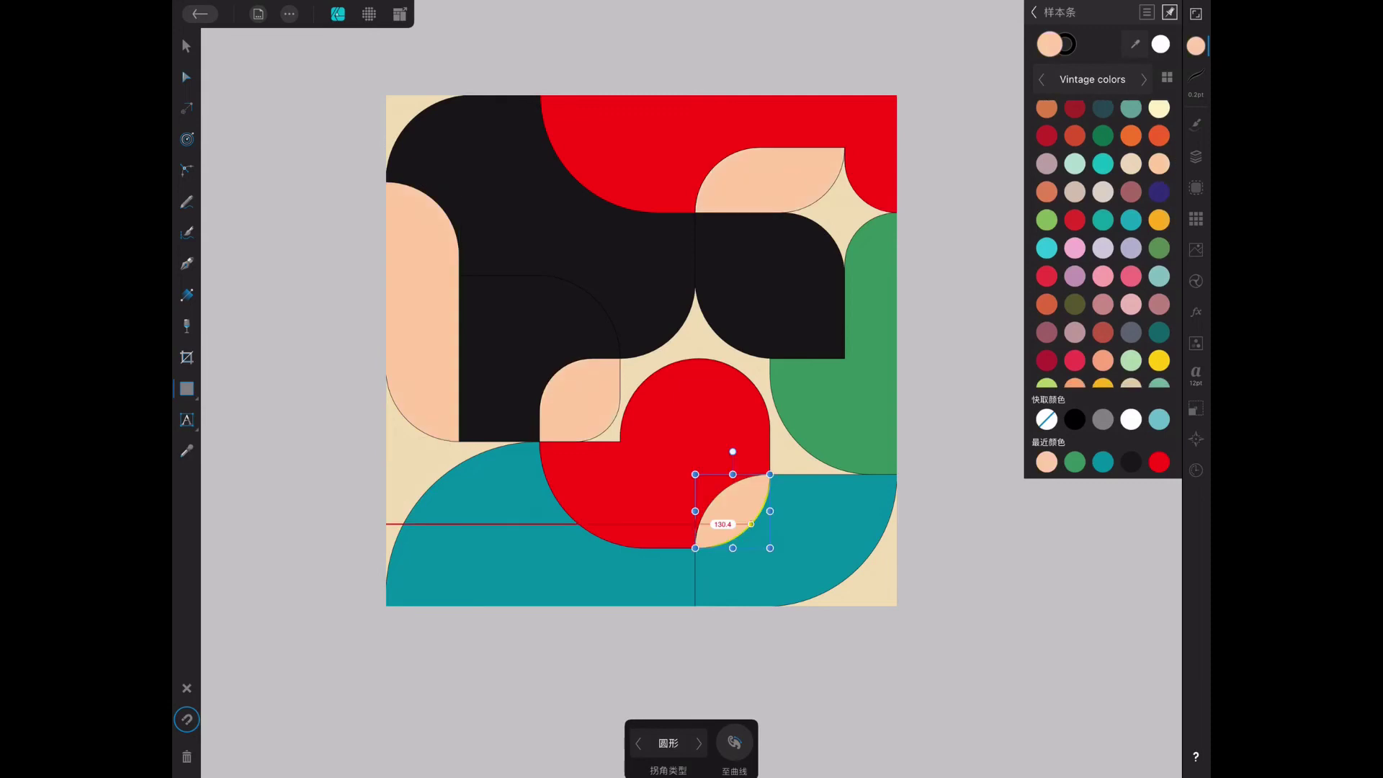
left_click(497, 360)
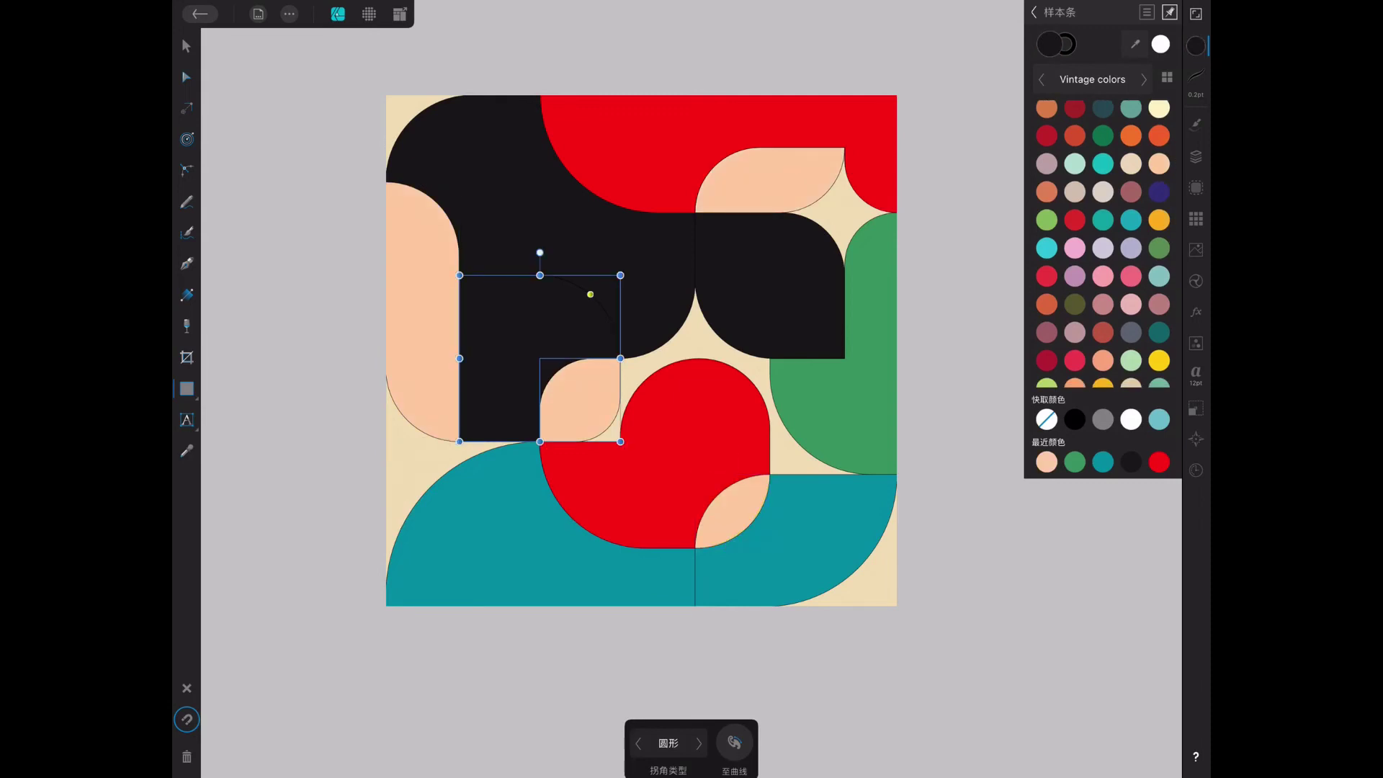
left_click(580, 399)
left_click(1074, 419)
left_click(1144, 80)
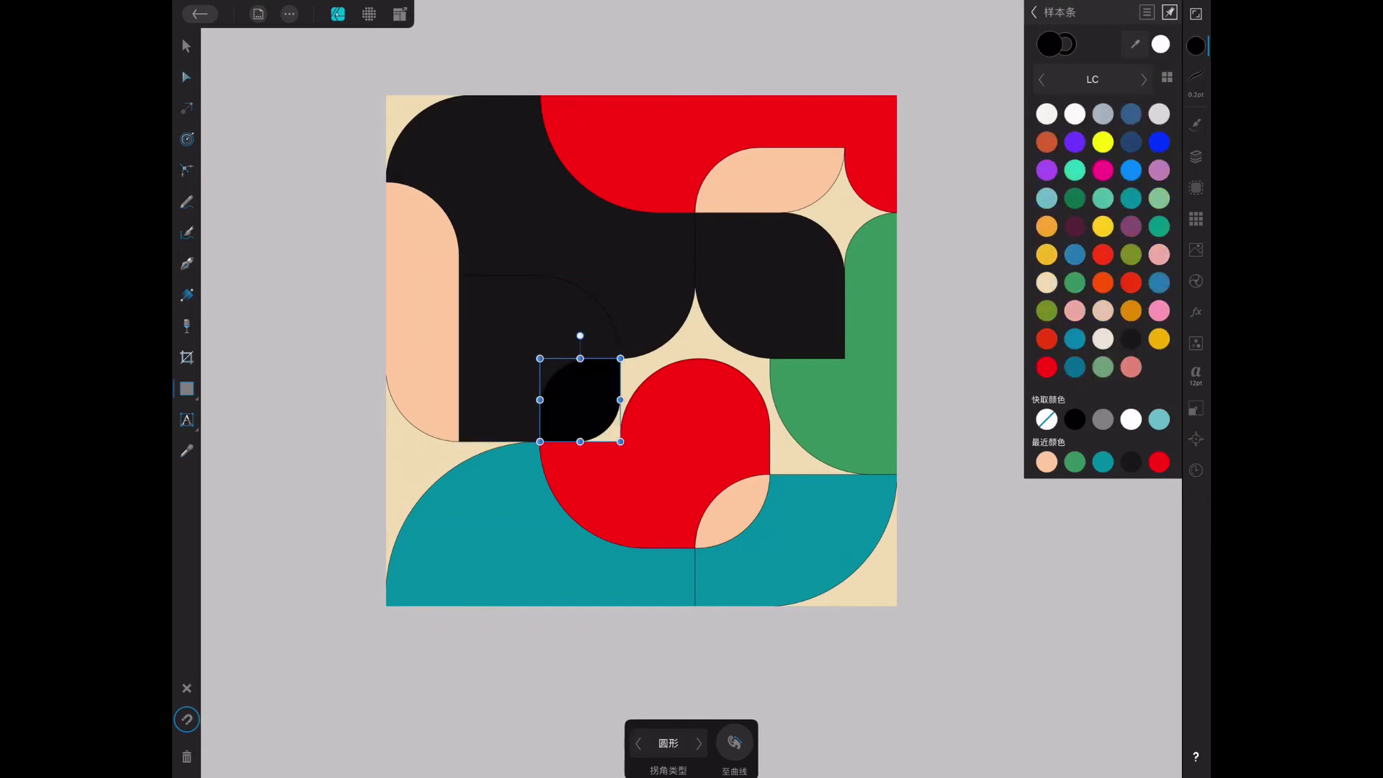
left_click(1131, 338)
left_click(185, 45)
left_click_drag(374, 40, 618, 59)
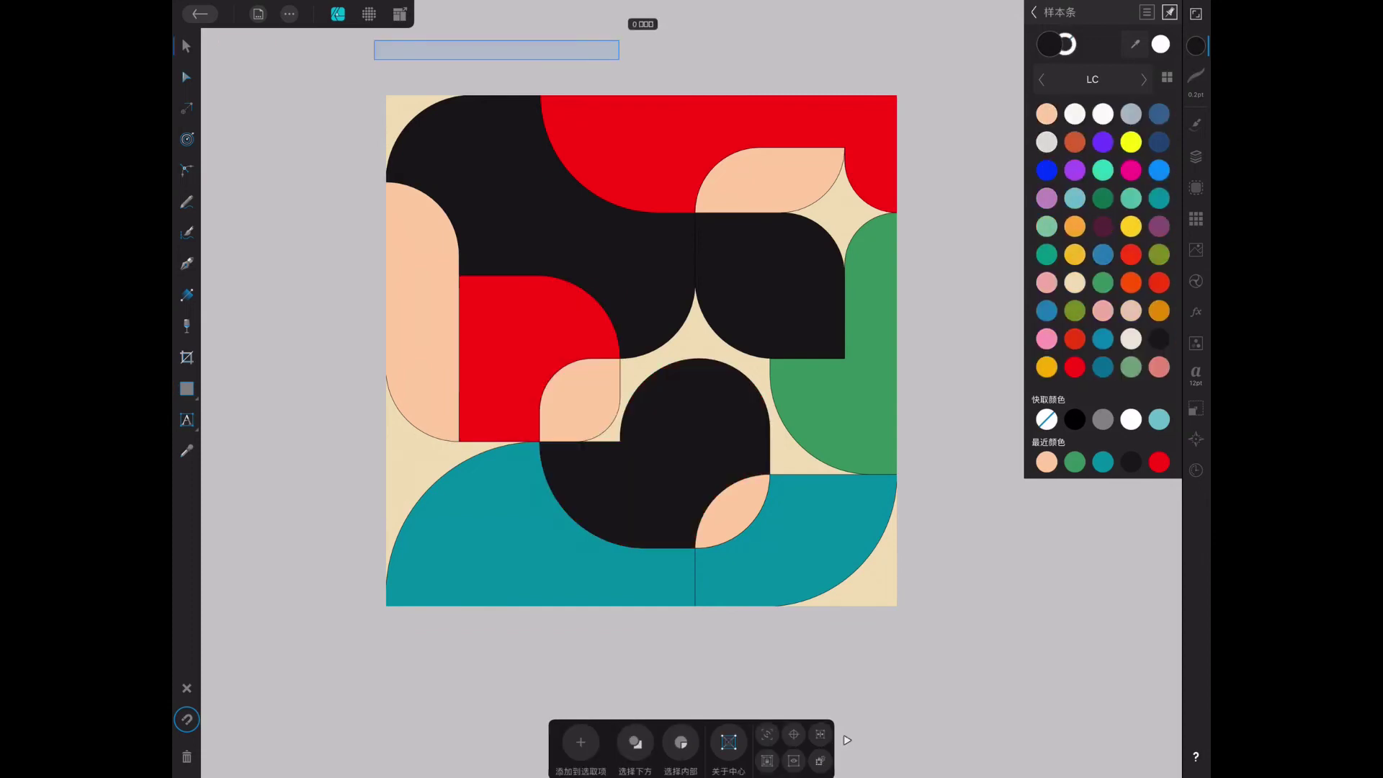
Fill the top-right peach shape black and the centre-right shape red.
left_click(678, 270)
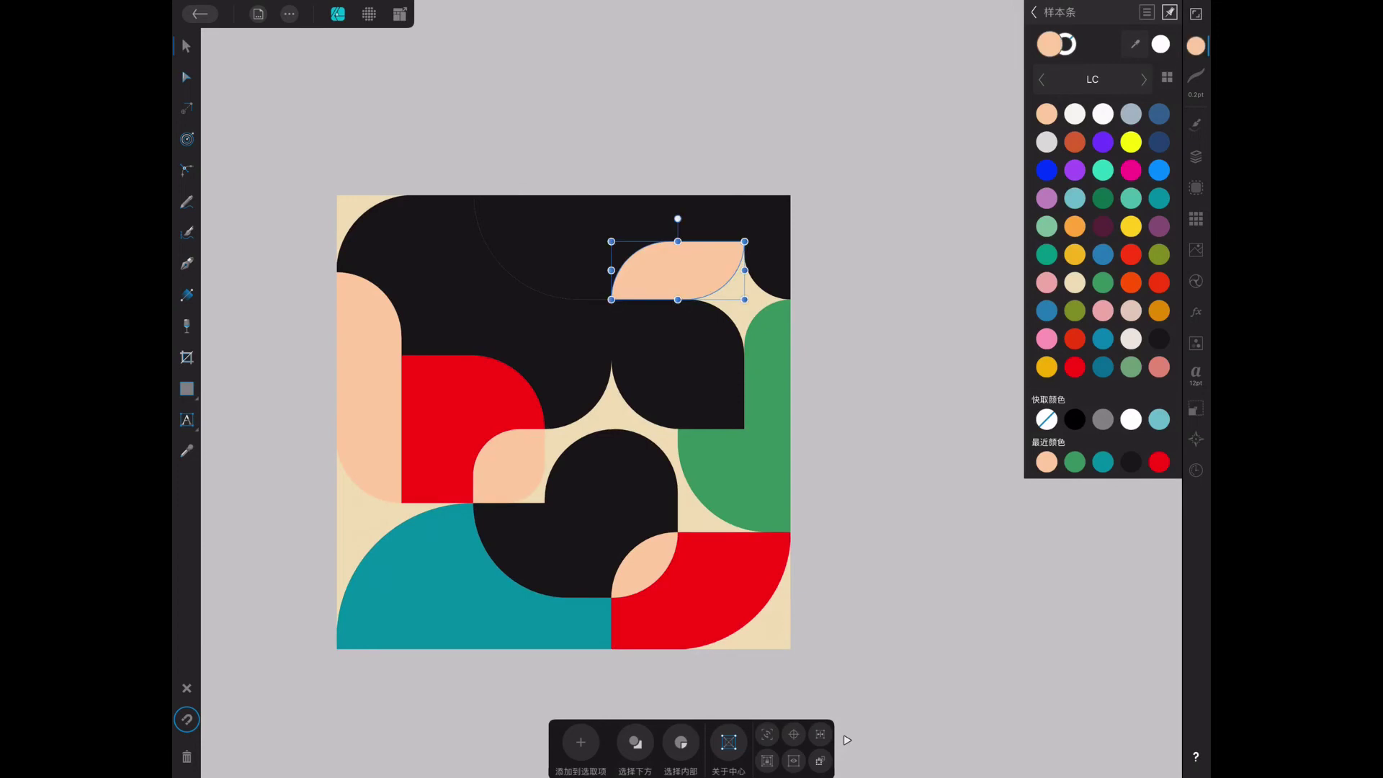
left_click(1159, 338)
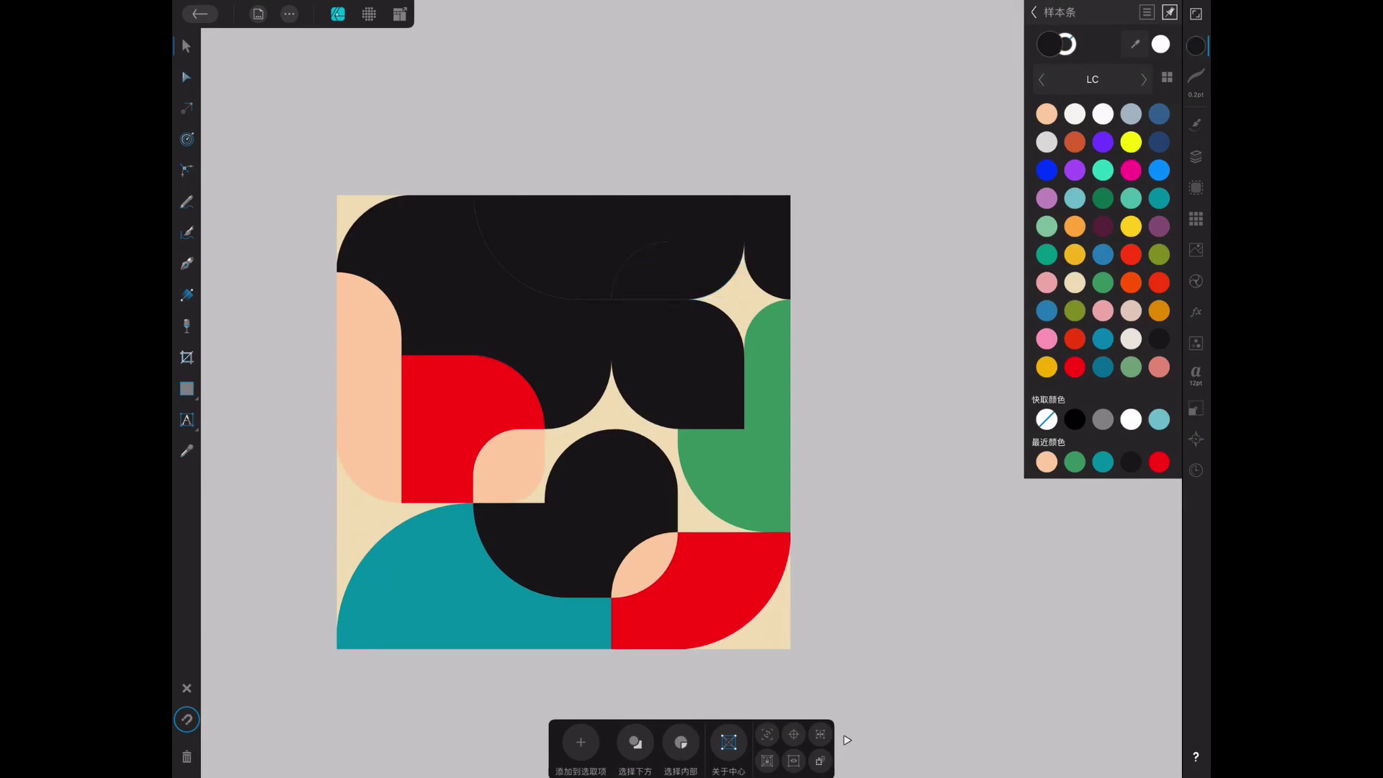
left_click(1159, 461)
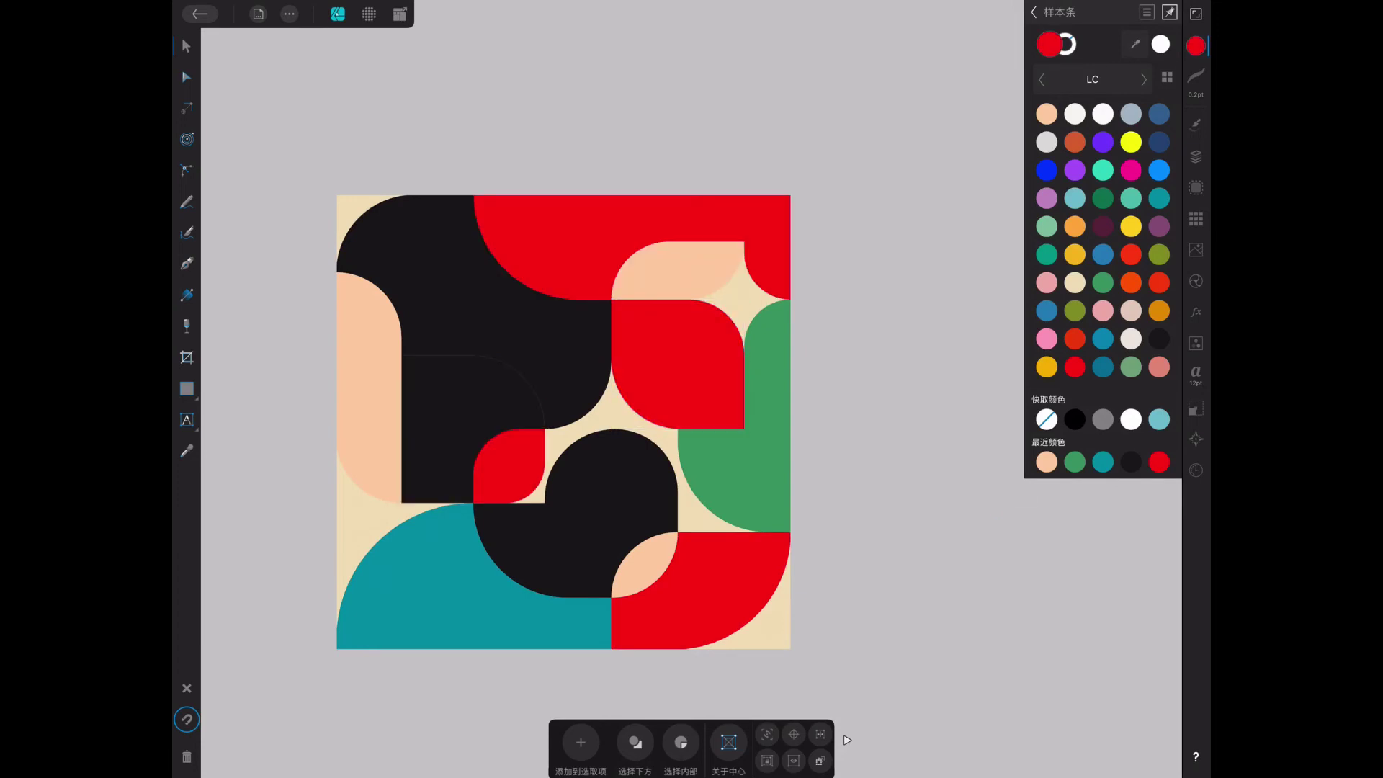
left_click(678, 364)
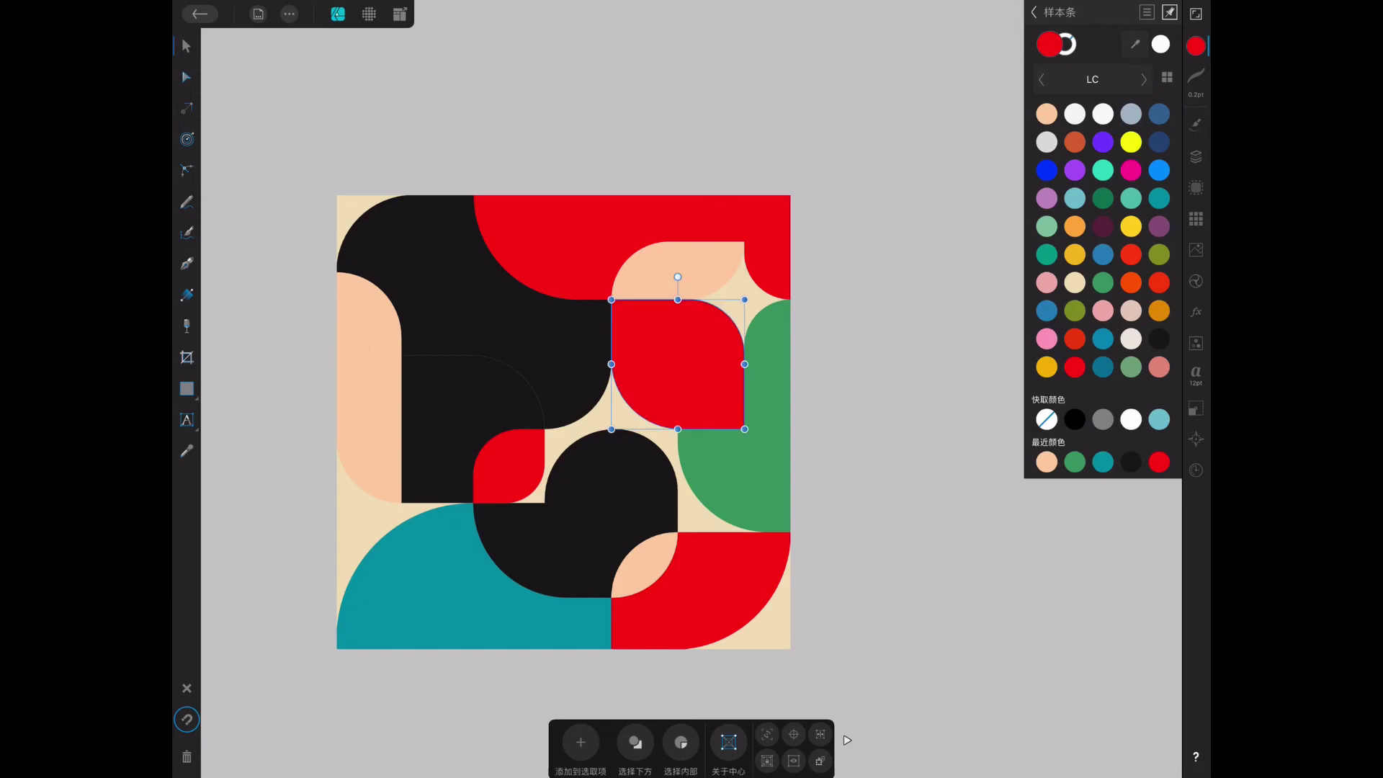
Draw a small eye on the peach face, then undo the last change.
left_click_drag(346, 342, 360, 355)
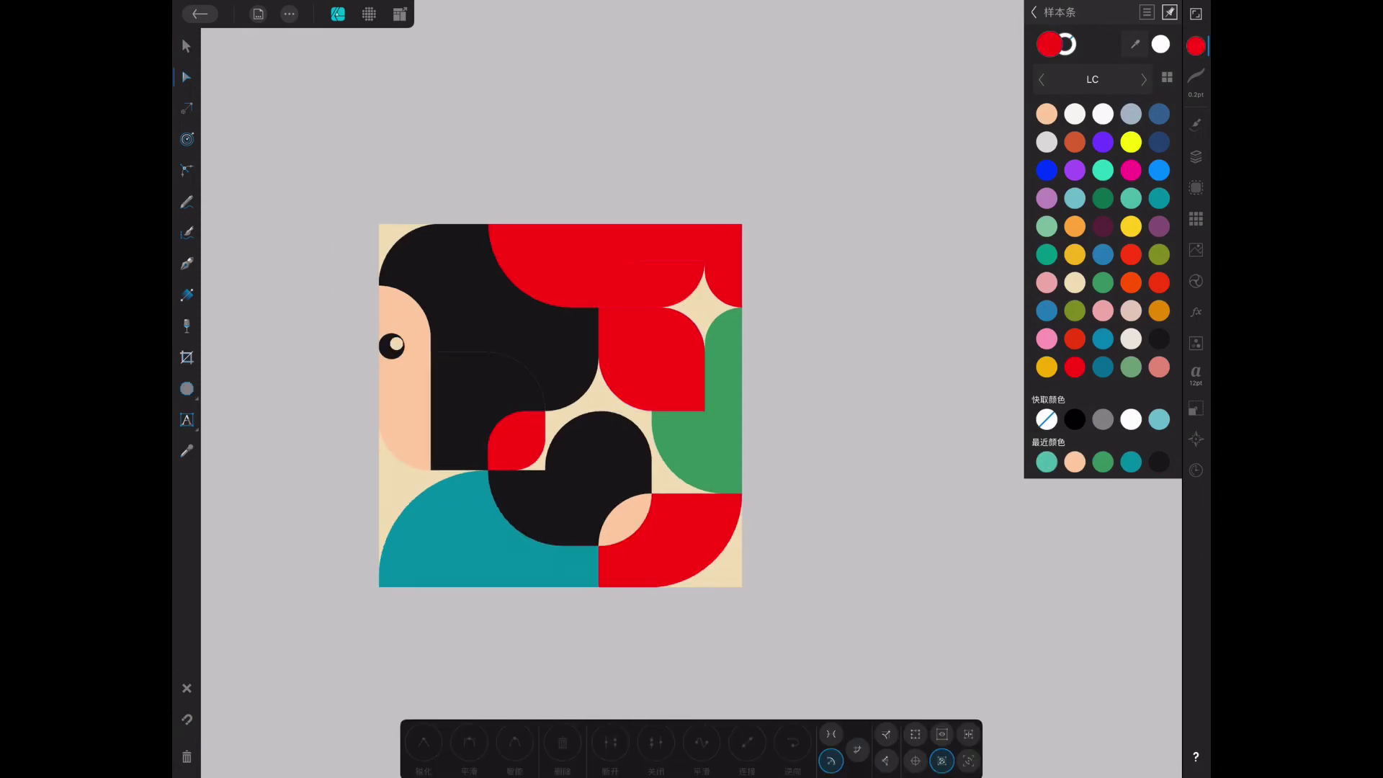
key("c")
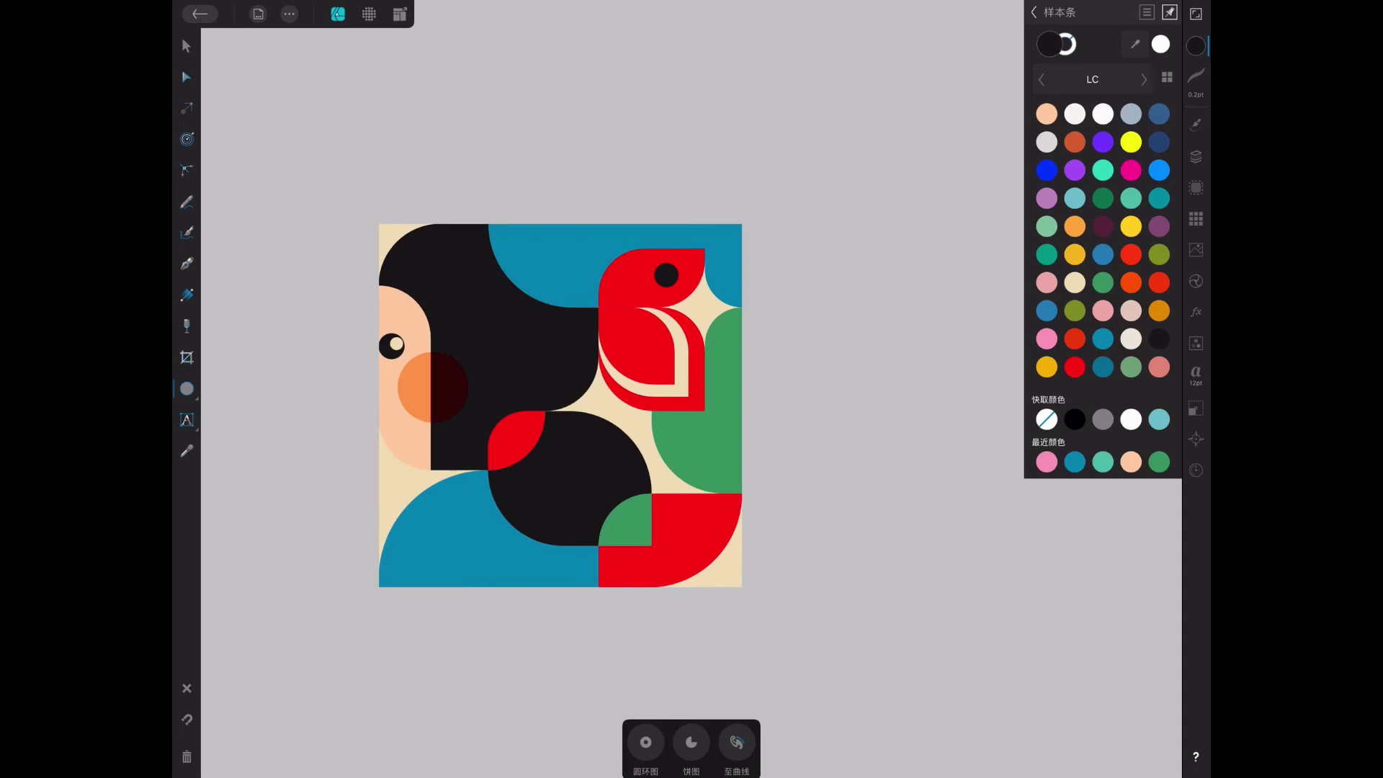
key("ctrl+z")
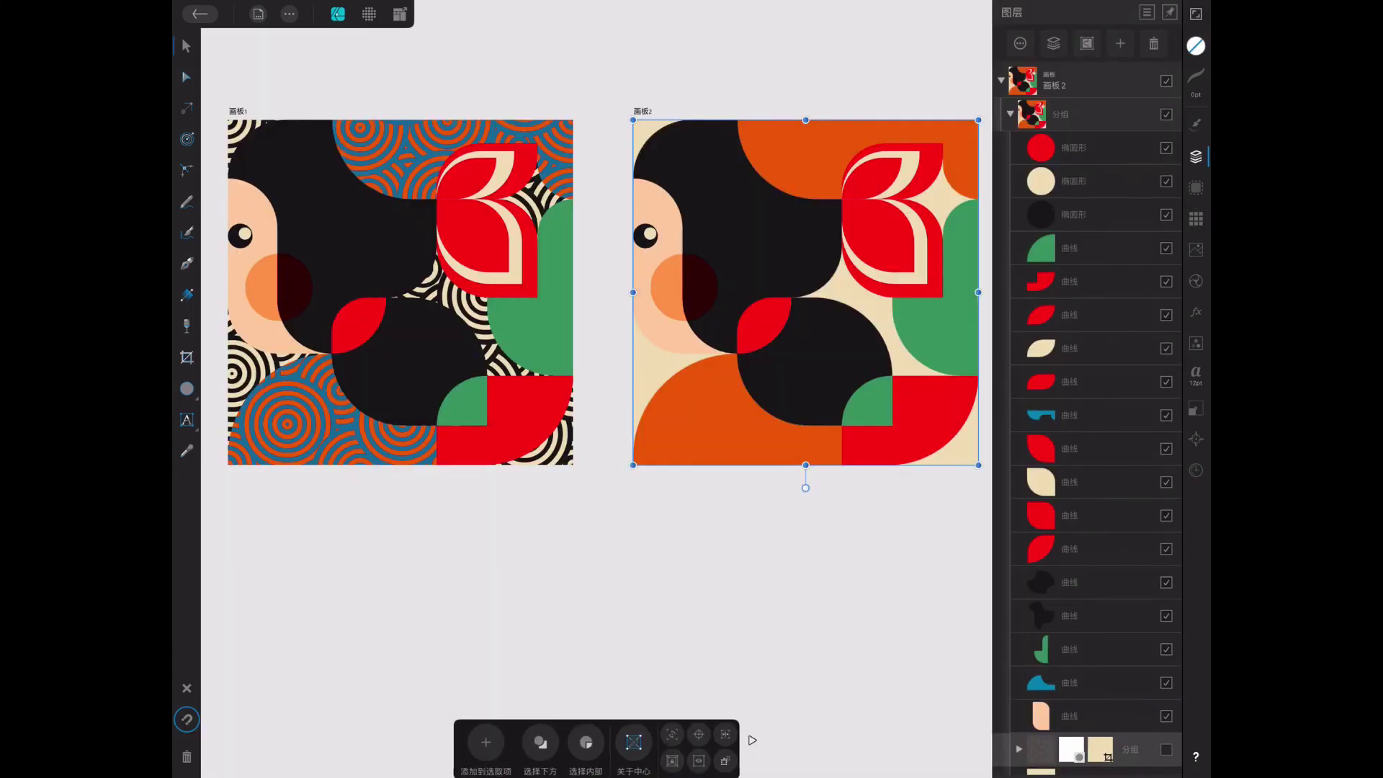
Select the red leaf piece near the centre of artboard 2.
left_click(764, 326)
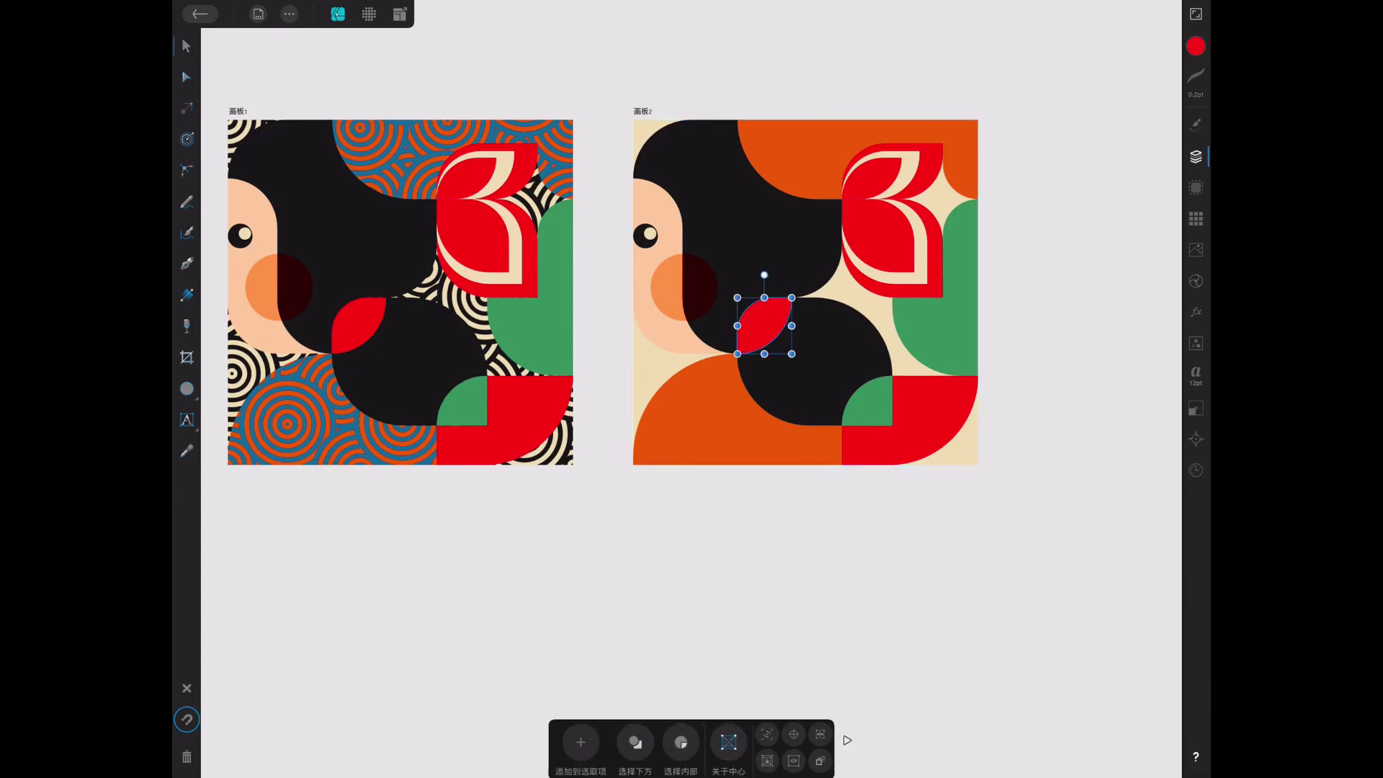